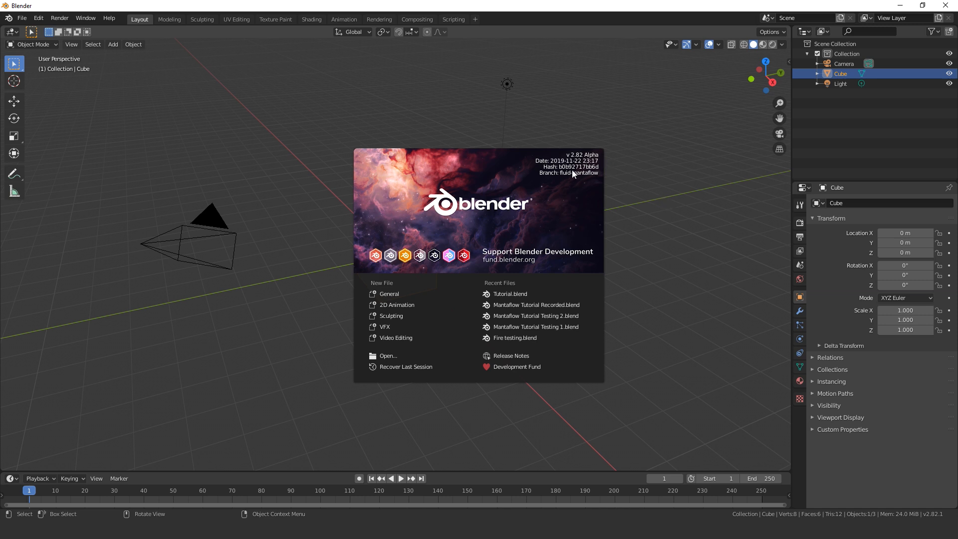
# - Scale the default cube up to about 2.182 overall and stretch it along X to a scale of about 4.076
pyautogui.click(701, 227)
pyautogui.moveTo(434, 234); pyautogui.dragTo(479, 235, button='middle')
pyautogui.scroll(2, 482, 233)
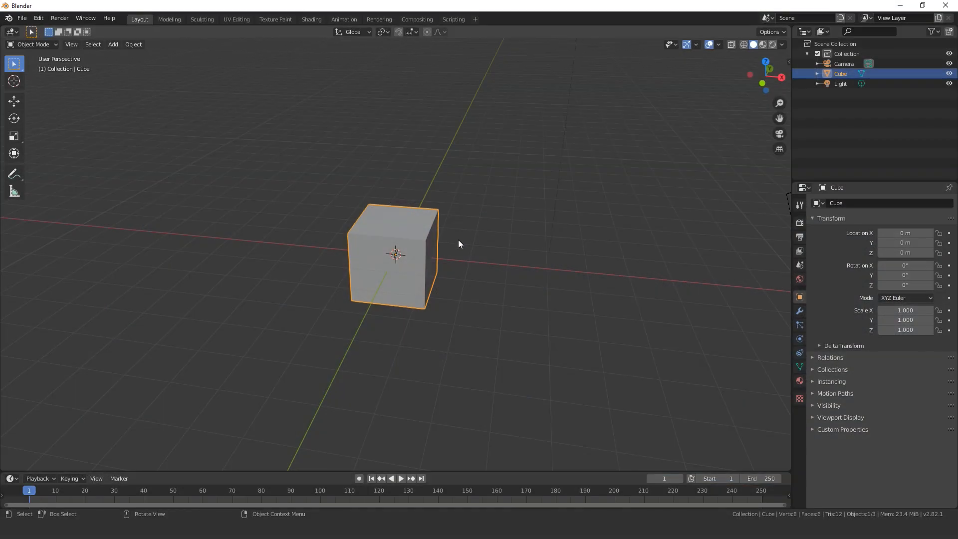
pyautogui.press('s')
pyautogui.click(538, 235)
pyautogui.press('s')
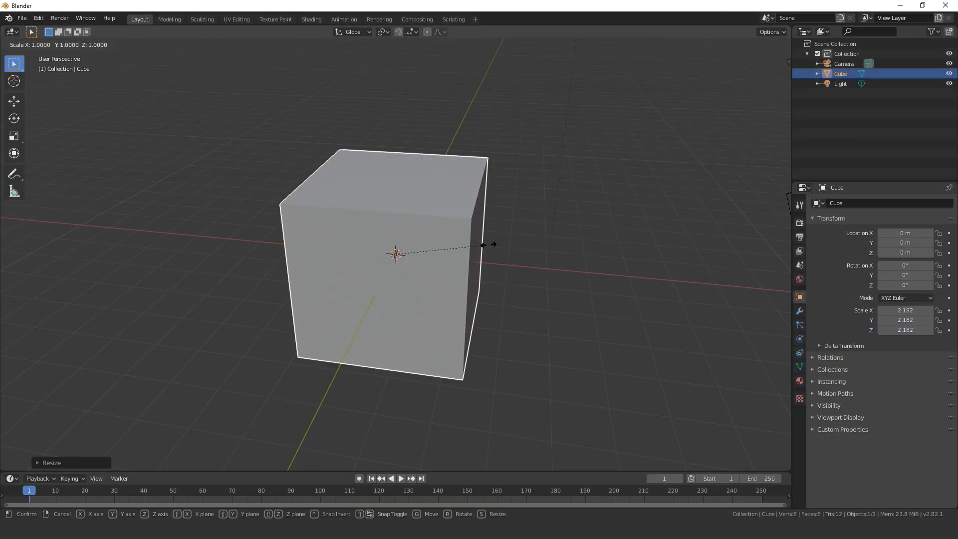
pyautogui.press('x')
pyautogui.click(569, 248)
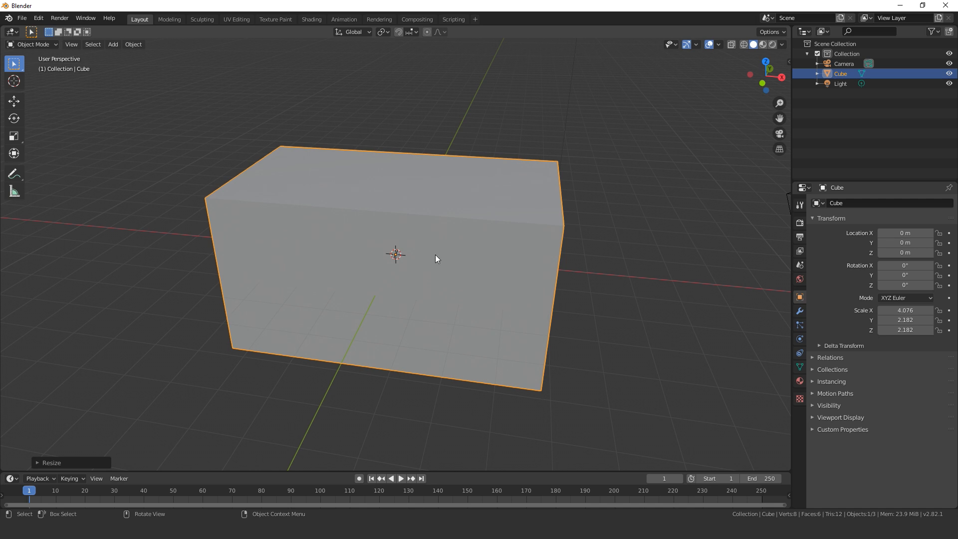
# - Raise the stretched cube along Z to about 2.128 m so its base sits near the ground plane
pyautogui.scroll(-3, 476, 253)
pyautogui.moveTo(485, 326); pyautogui.dragTo(462, 297, button='middle')
pyautogui.press('g')
pyautogui.press('z')
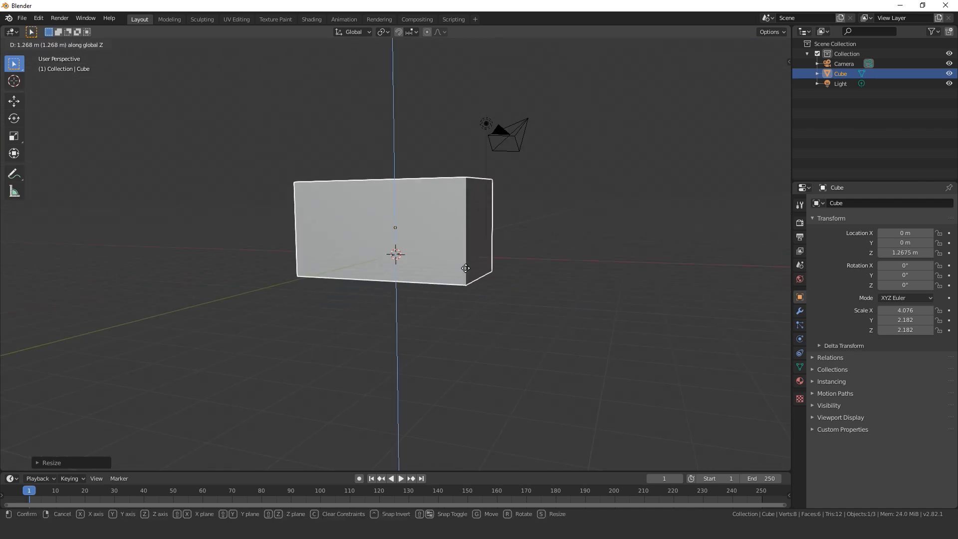
pyautogui.click(469, 254)
pyautogui.moveTo(468, 255)
pyautogui.mouseDown(button='middle')
pyautogui.moveTo(466, 275)
pyautogui.moveTo(477, 282)
pyautogui.moveTo(465, 273)
pyautogui.moveTo(480, 244)
pyautogui.mouseUp(button='middle')
pyautogui.scroll(3, 465, 273)
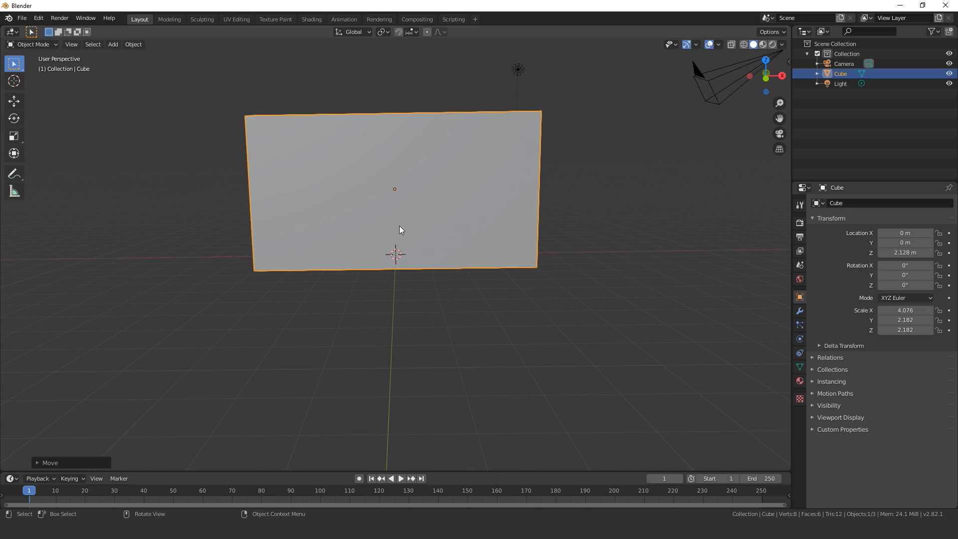
# - Add a mesh circle at the origin and switch the viewport shading to Wireframe
pyautogui.hotkey('shift', 'a')
pyautogui.moveTo(401, 226)
pyautogui.click(437, 244)
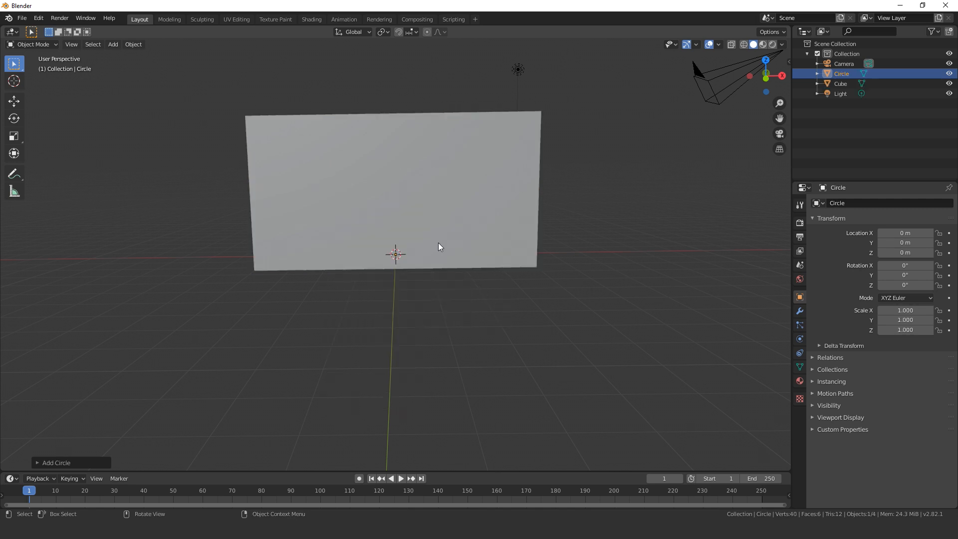
pyautogui.press('z')
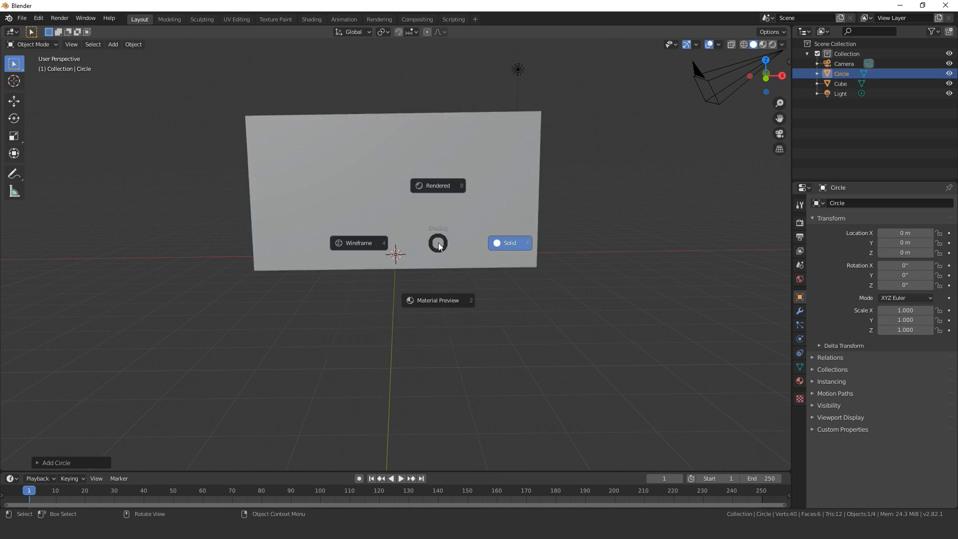
pyautogui.click(356, 243)
pyautogui.scroll(5, 437, 254)
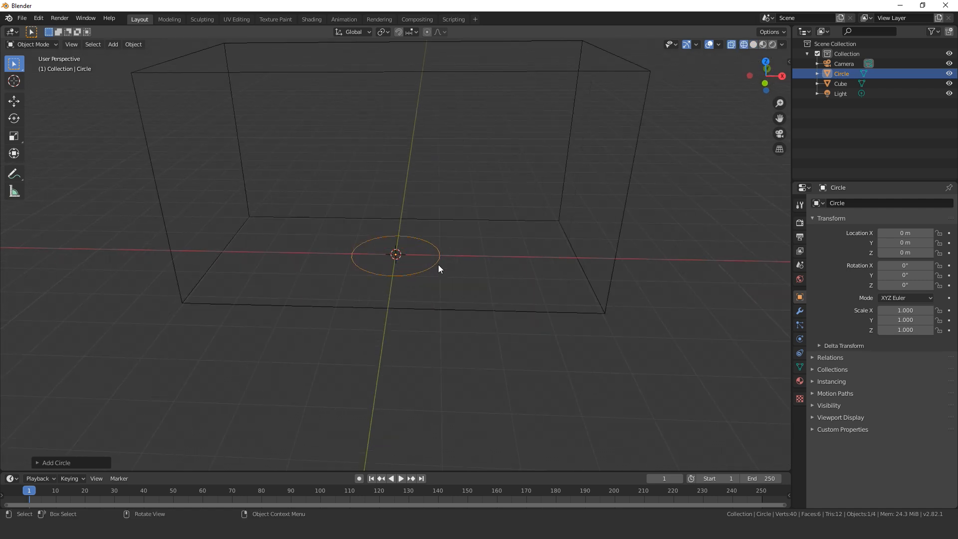
# - Fill the circle's outline with a face in Edit Mode and return to Object Mode
pyautogui.press('Tab')
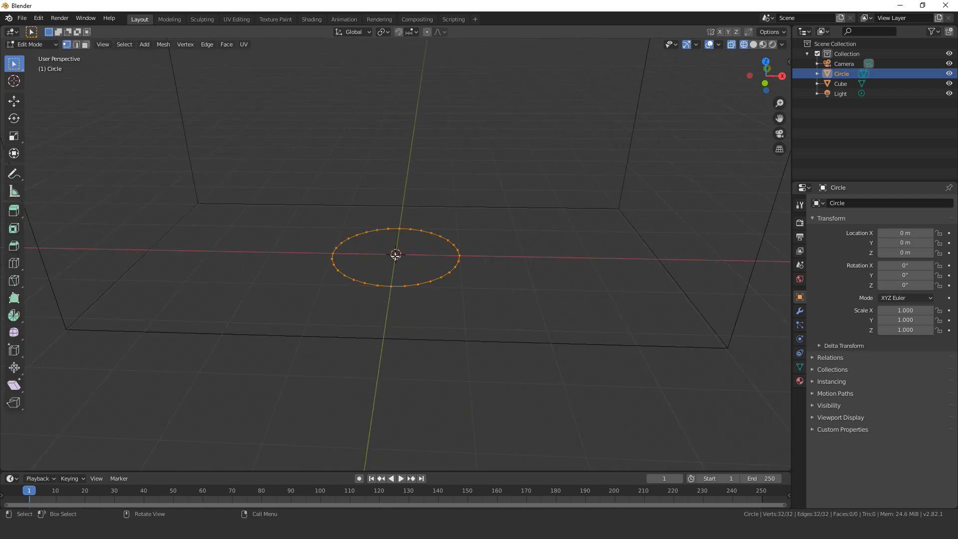
pyautogui.press('f')
pyautogui.press('Tab')
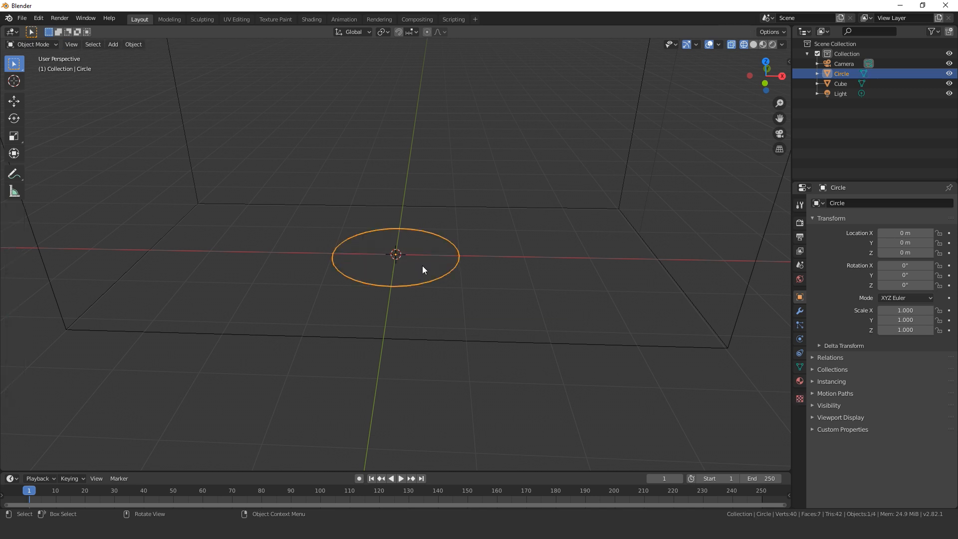
# - In the front orthographic view, scale the circle down to about 0.67 and tilt it
pyautogui.press('KP_1')
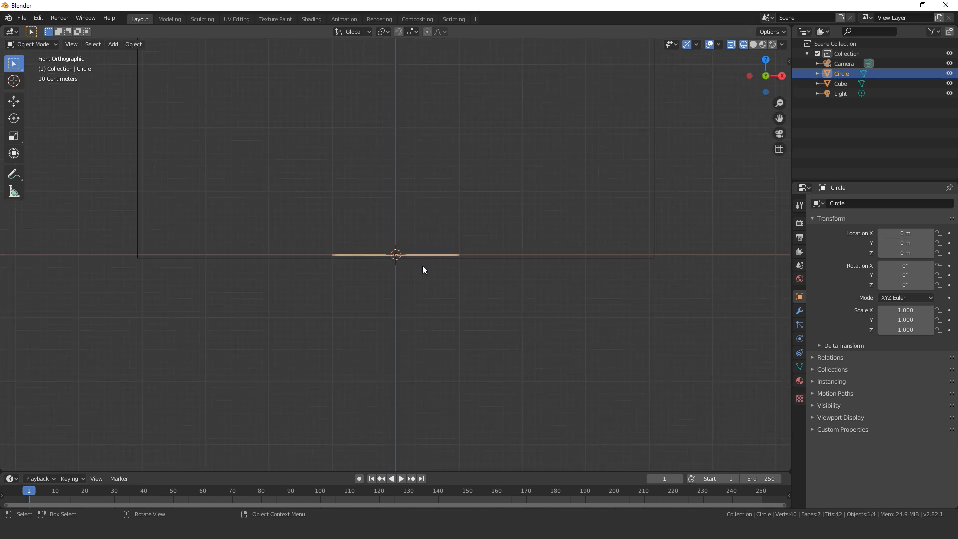
pyautogui.press('s')
pyautogui.click(452, 245)
pyautogui.press('r')
pyautogui.click(458, 196)
# - Move the circle to about X 2.22 m, Z 2.7 m inside the box and rotate it to about -55.2° around Y
pyautogui.press('g')
pyautogui.click(574, 175)
pyautogui.press('r')
pyautogui.click(635, 144)
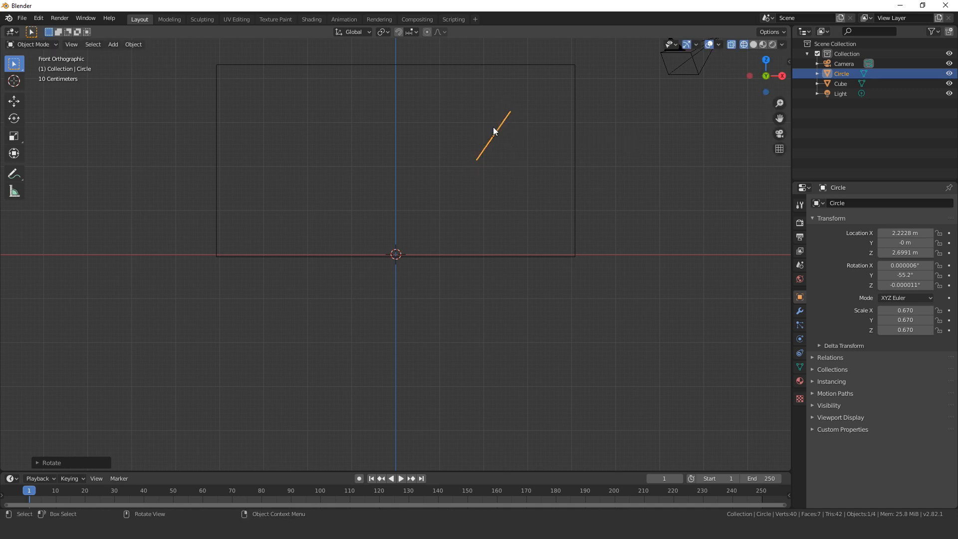
# - Add a second cube at the origin, raise it to about Z 0.9 m and scale it down to about 0.851
pyautogui.scroll(2, 578, 219)
pyautogui.keyDown('shift'); pyautogui.moveTo(586, 175); pyautogui.dragTo(525, 251, button='middle'); pyautogui.keyUp('shift')
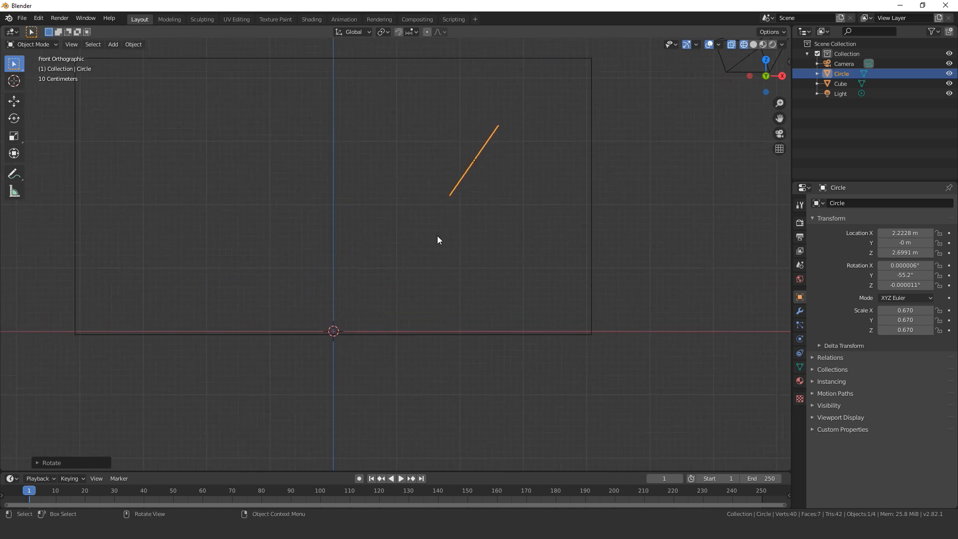
pyautogui.scroll(-2, 359, 250)
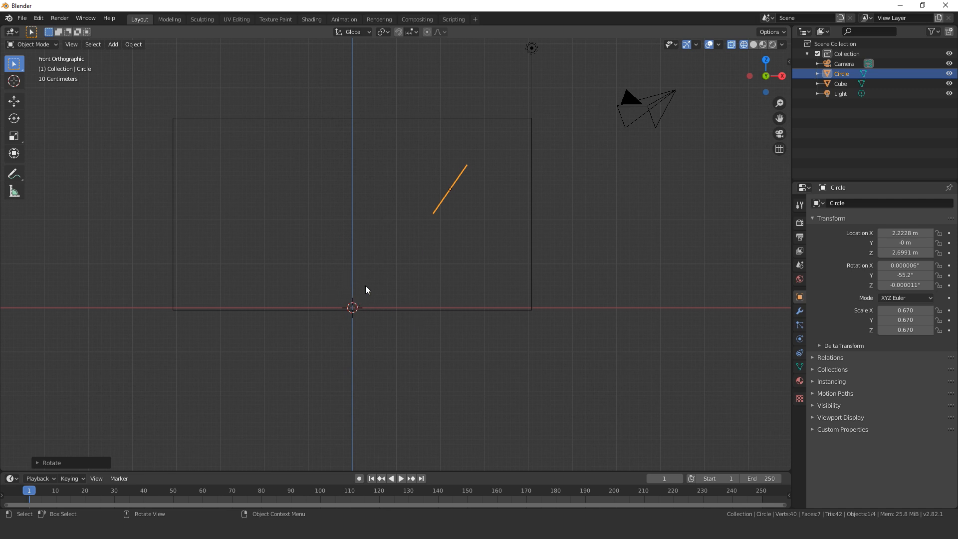
pyautogui.hotkey('shift', 'a')
pyautogui.moveTo(365, 286)
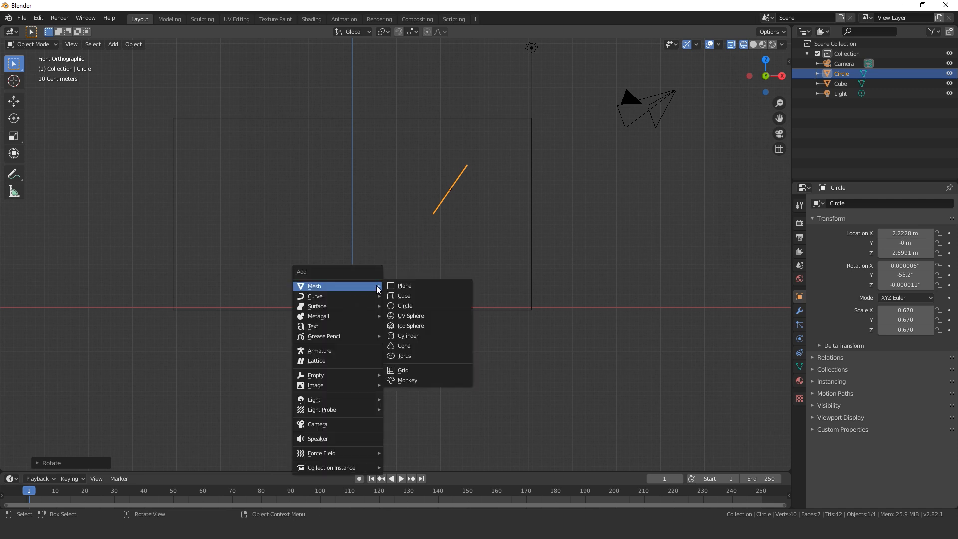
pyautogui.click(421, 298)
pyautogui.scroll(2, 376, 318)
pyautogui.press('g')
pyautogui.press('z')
pyautogui.click(370, 265)
pyautogui.press('s')
pyautogui.click(456, 262)
# - Reduce the small cube's scale to about 0.745 and lower it to about Z 0.67 m, slightly through the box floor
pyautogui.press('g')
pyautogui.press('z')
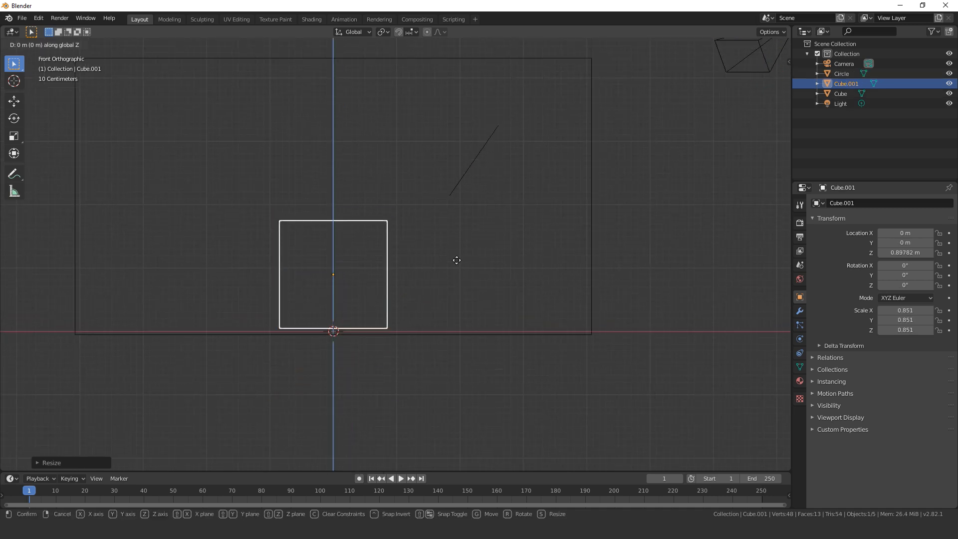
pyautogui.click(454, 267)
pyautogui.press('s')
pyautogui.click(499, 261)
pyautogui.press('g')
pyautogui.press('z')
pyautogui.click(498, 261)
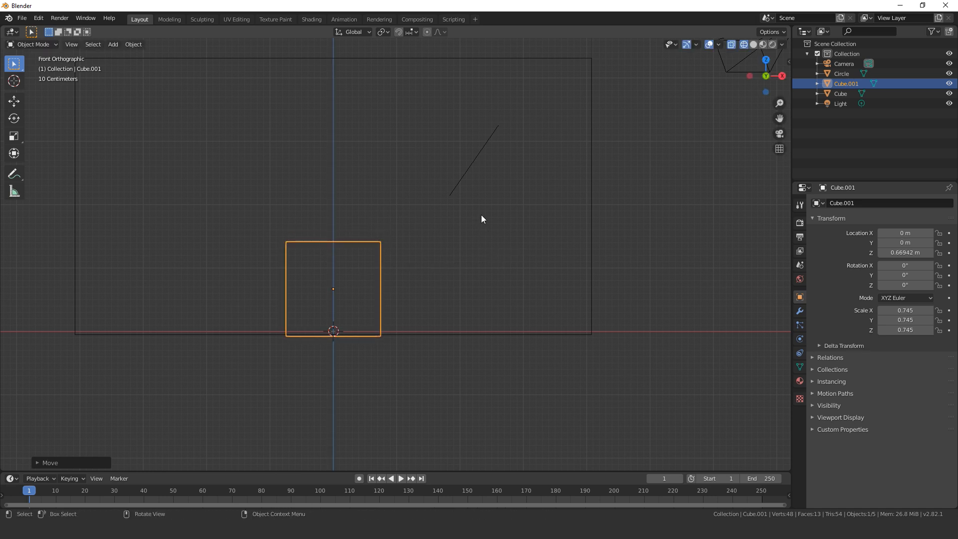
# - Enable Fluid physics on the large box and set its type to Domain
pyautogui.click(592, 160)
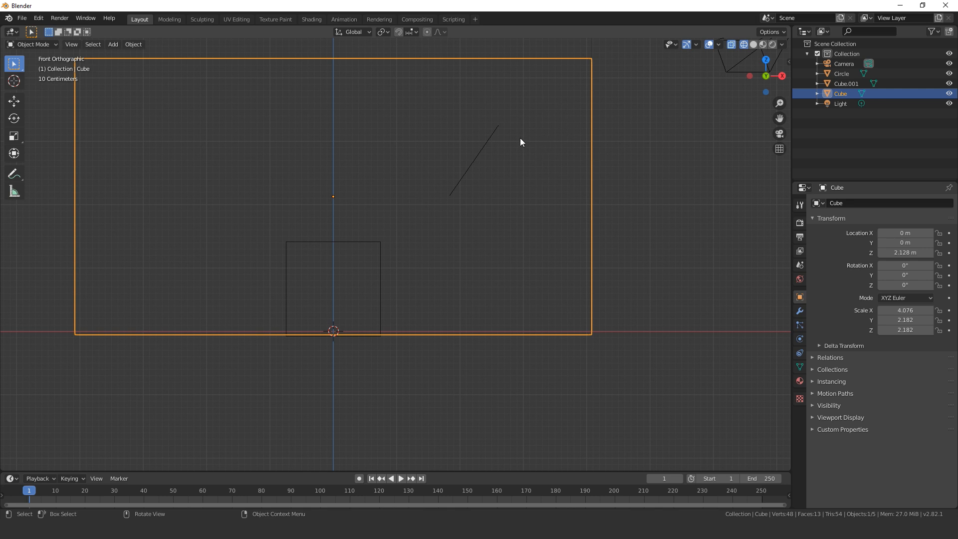
pyautogui.click(800, 340)
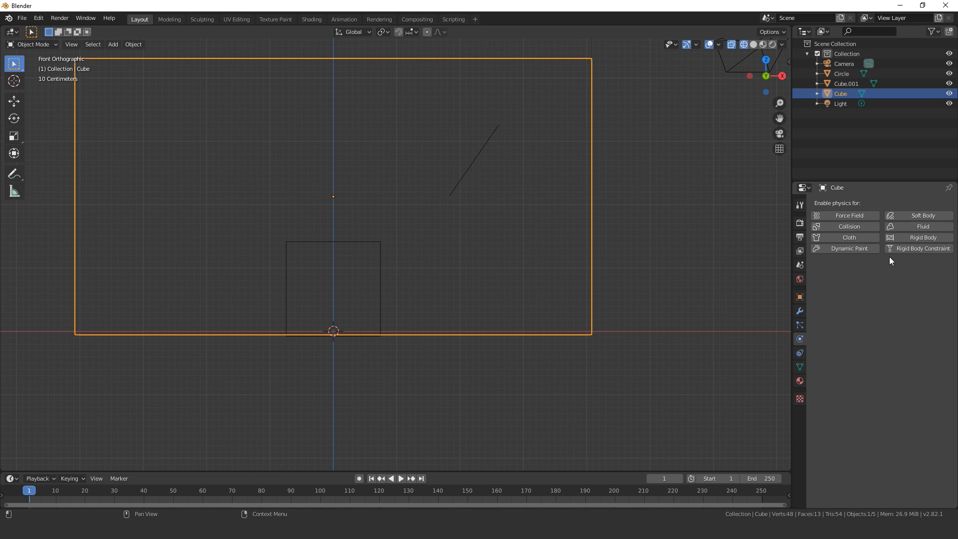
pyautogui.click(913, 226)
pyautogui.click(893, 279)
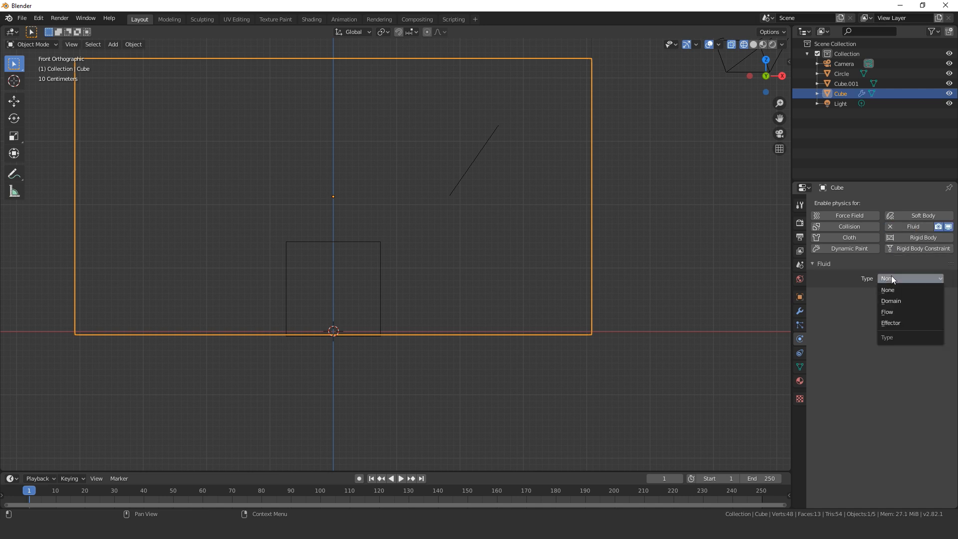
pyautogui.click(891, 301)
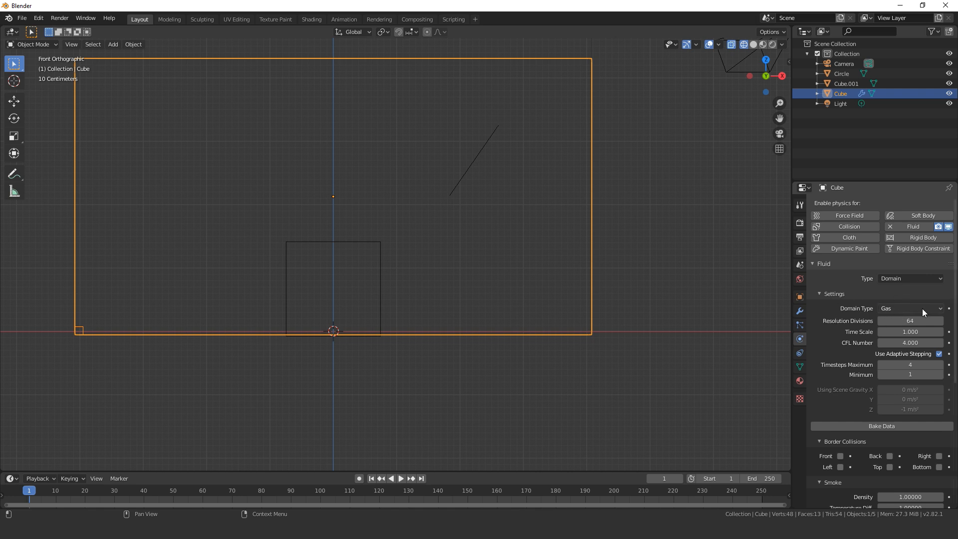
# - Set the fluid domain type of the large box to Liquid
pyautogui.click(889, 306)
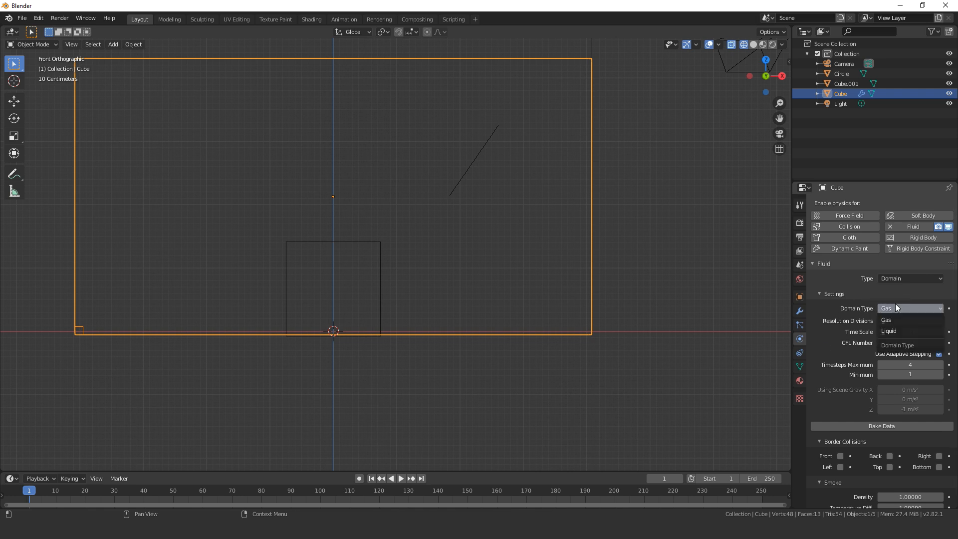
pyautogui.click(892, 332)
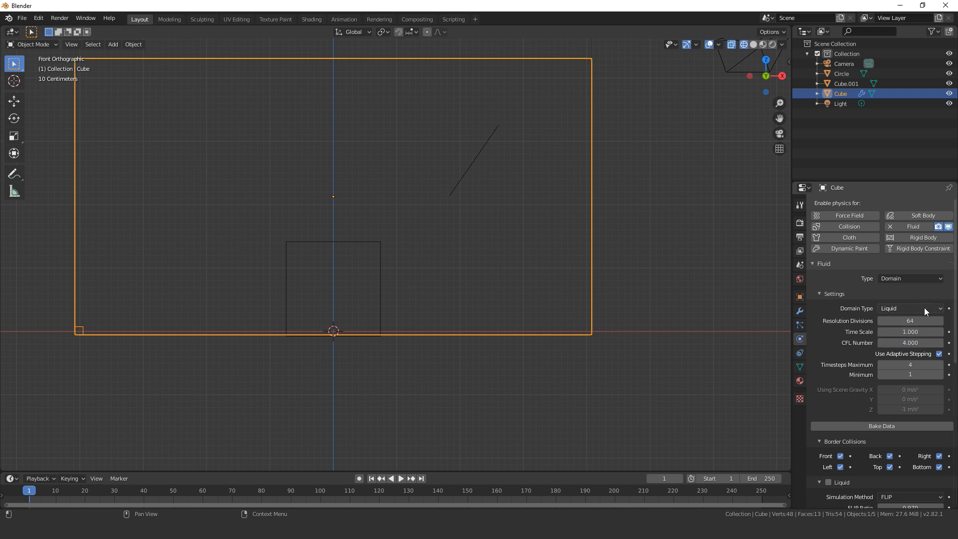
pyautogui.click(912, 308)
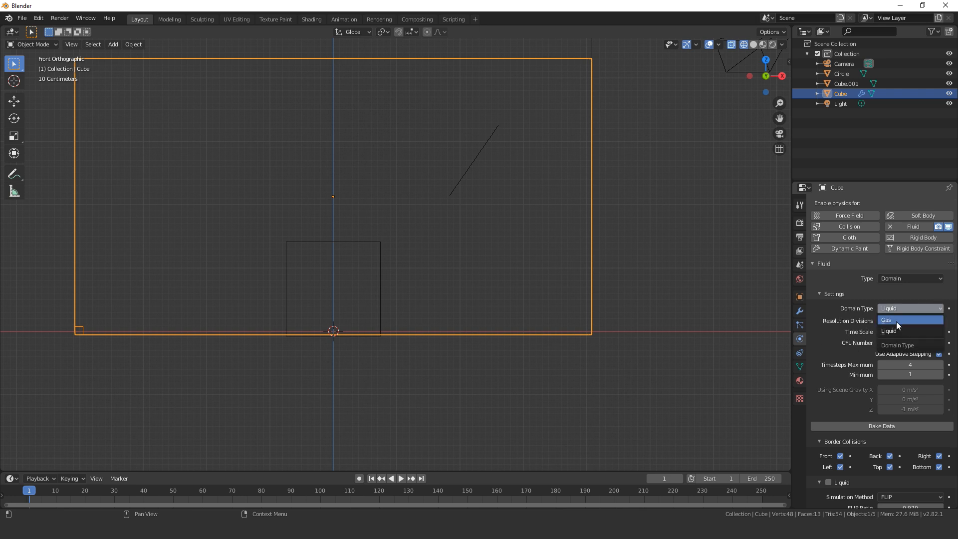
pyautogui.press('Escape')
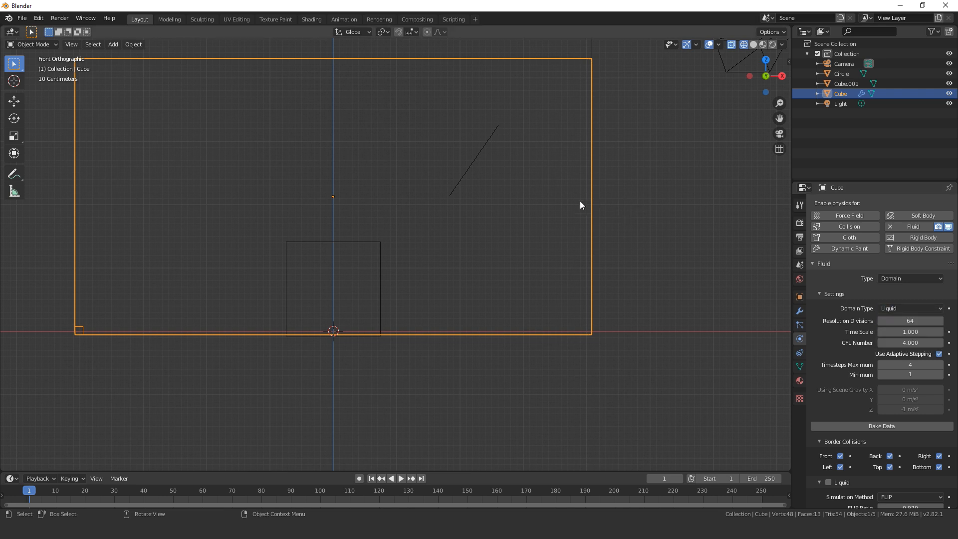
# - Enable Fluid physics on the small cube, with type Effector and effector type Collision
pyautogui.scroll(1, 558, 212)
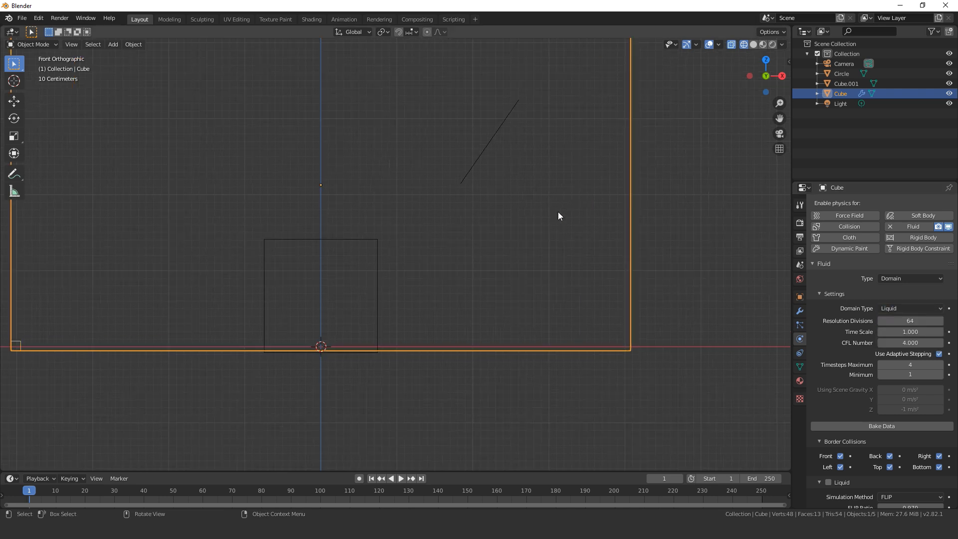
pyautogui.click(367, 241)
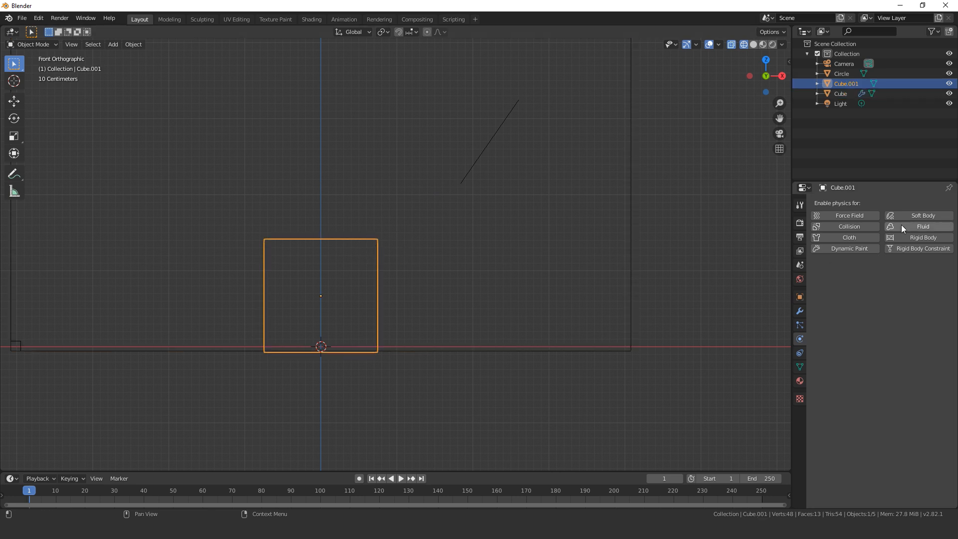
pyautogui.click(922, 227)
pyautogui.click(904, 278)
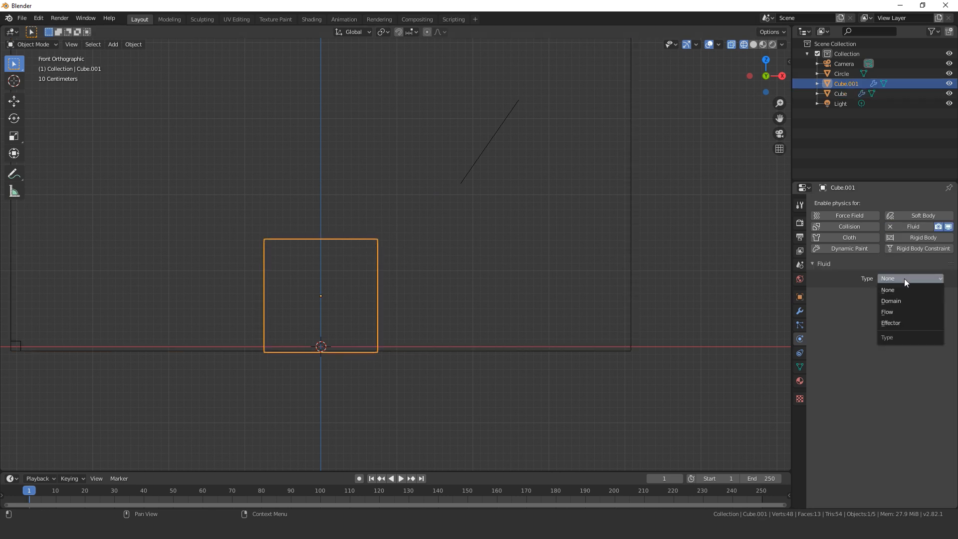
pyautogui.click(891, 323)
pyautogui.click(904, 308)
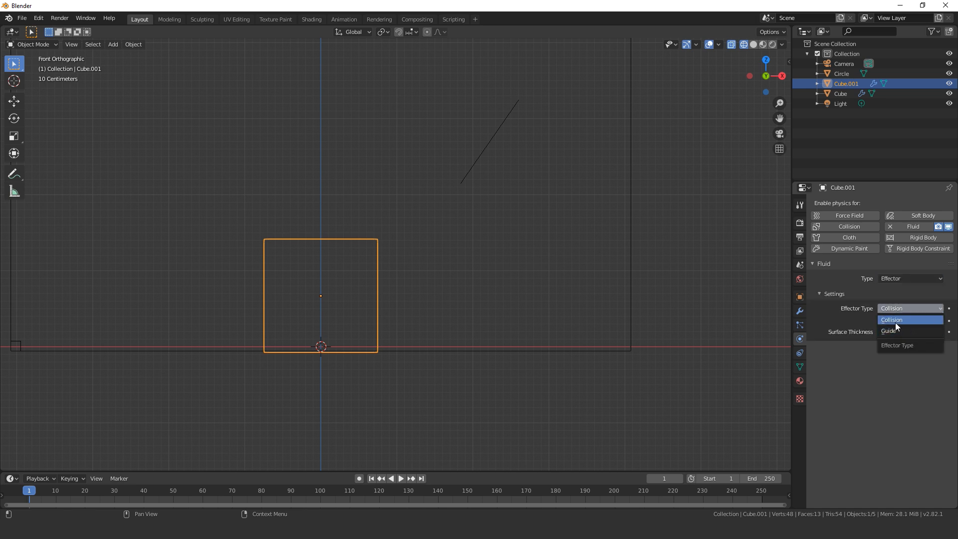
pyautogui.click(896, 322)
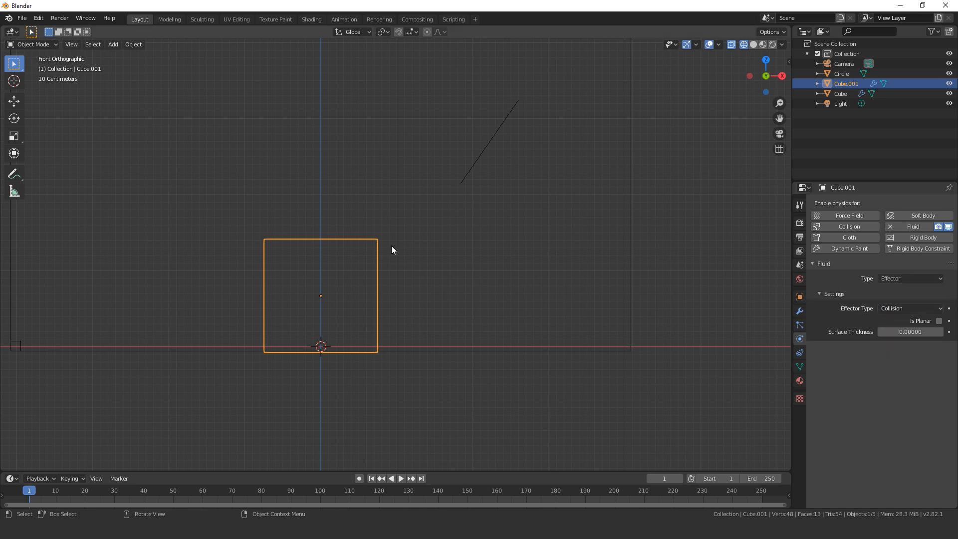
# - Try surface thicknesses of 0.173 and 0.5 on the small cube's effector and reset the value to 0
pyautogui.scroll(-2, 303, 267)
pyautogui.scroll(1, 320, 316)
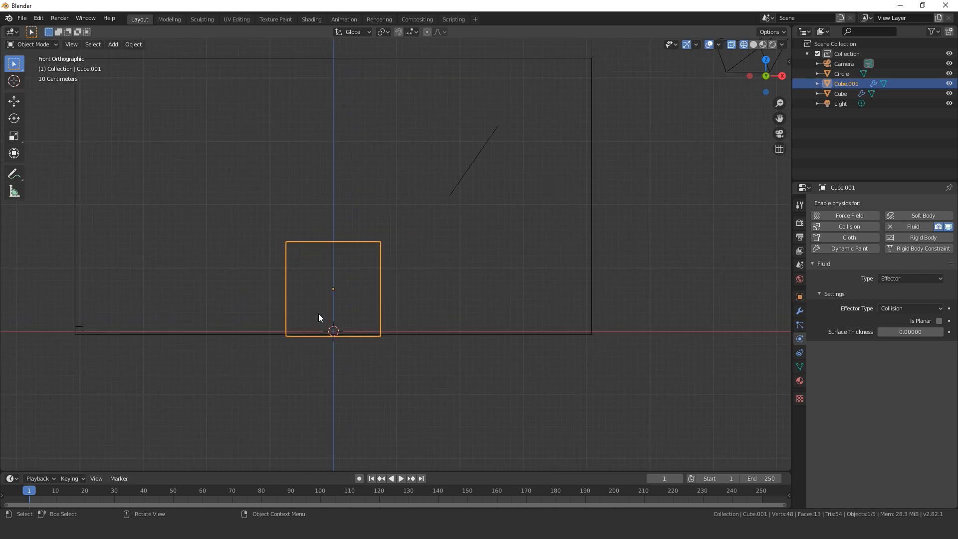
pyautogui.scroll(2, 409, 296)
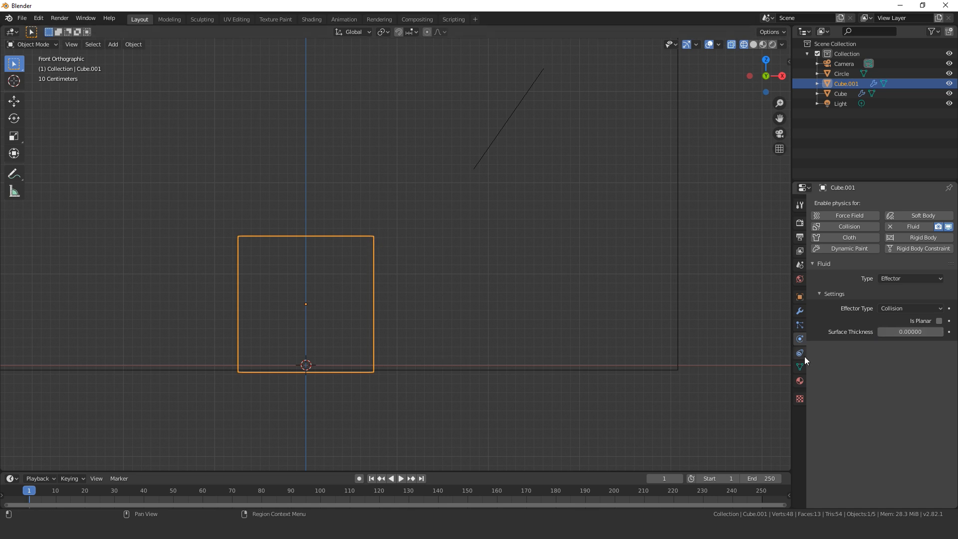
pyautogui.moveTo(910, 332); pyautogui.dragTo(911, 332)
pyautogui.keyDown('shift'); pyautogui.rightClick(381, 265); pyautogui.keyUp('shift')
pyautogui.moveTo(917, 330); pyautogui.dragTo(933, 330)
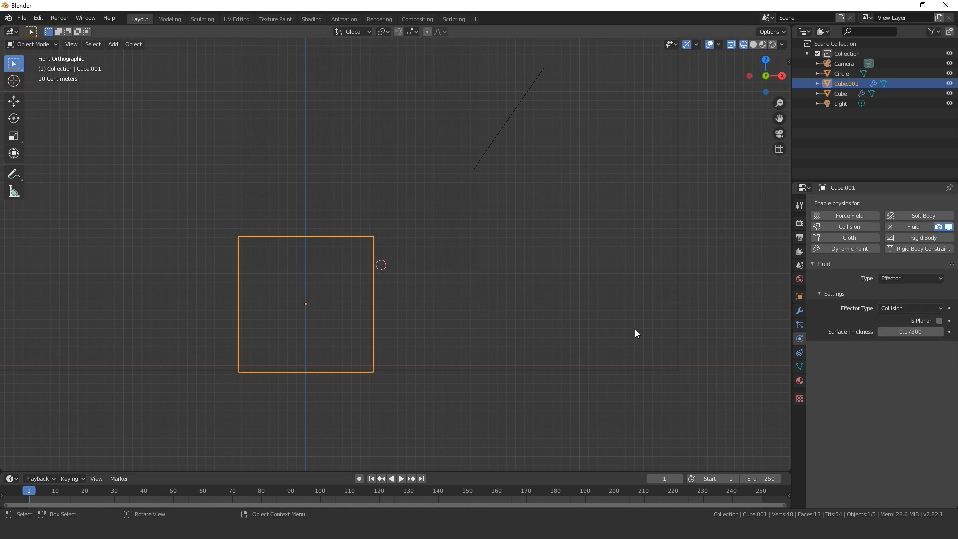
pyautogui.keyDown('shift'); pyautogui.rightClick(409, 268); pyautogui.keyUp('shift')
pyautogui.click(910, 331)
pyautogui.write('0.5')
pyautogui.press('Return')
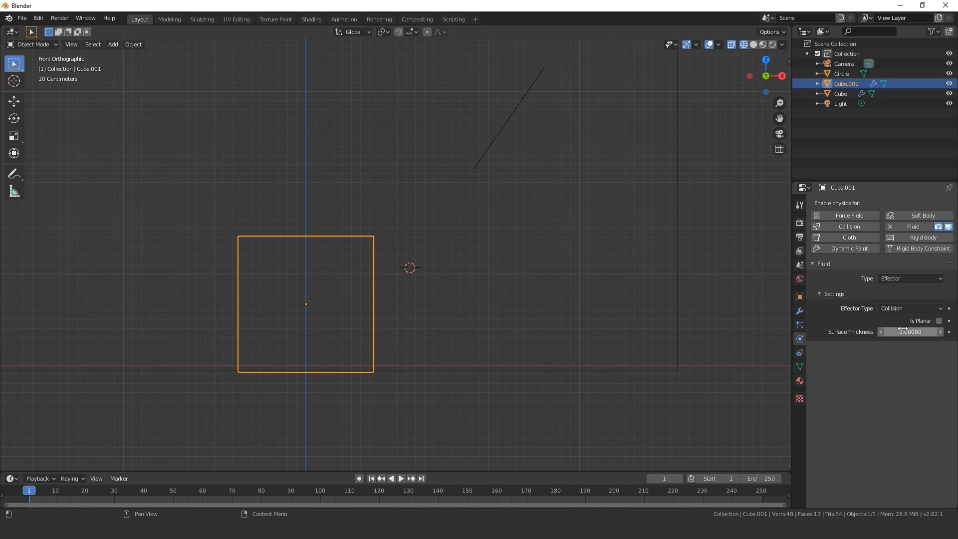
pyautogui.press('BackSpace')
pyautogui.scroll(-2, 574, 280)
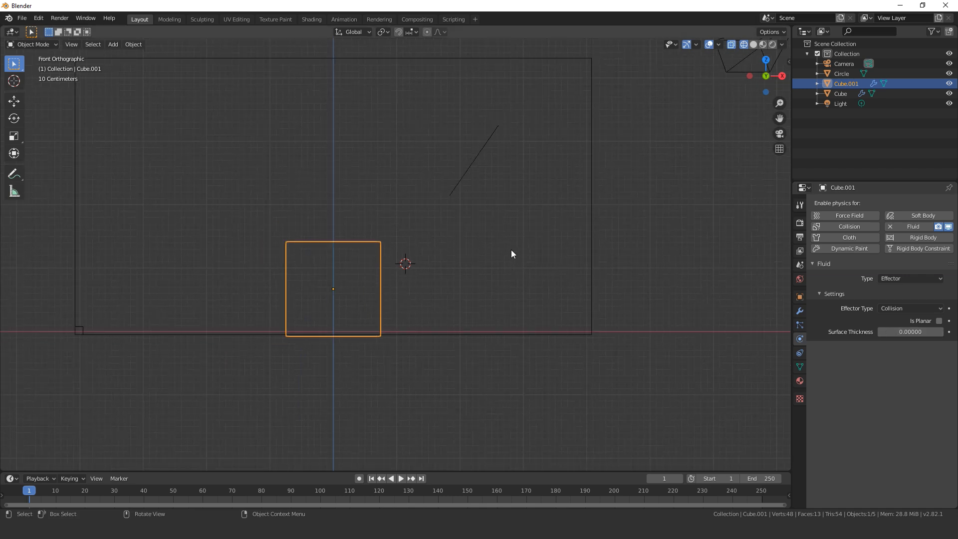
# - Move the tilted circle slightly toward the +X wall of the domain box
pyautogui.click(483, 151)
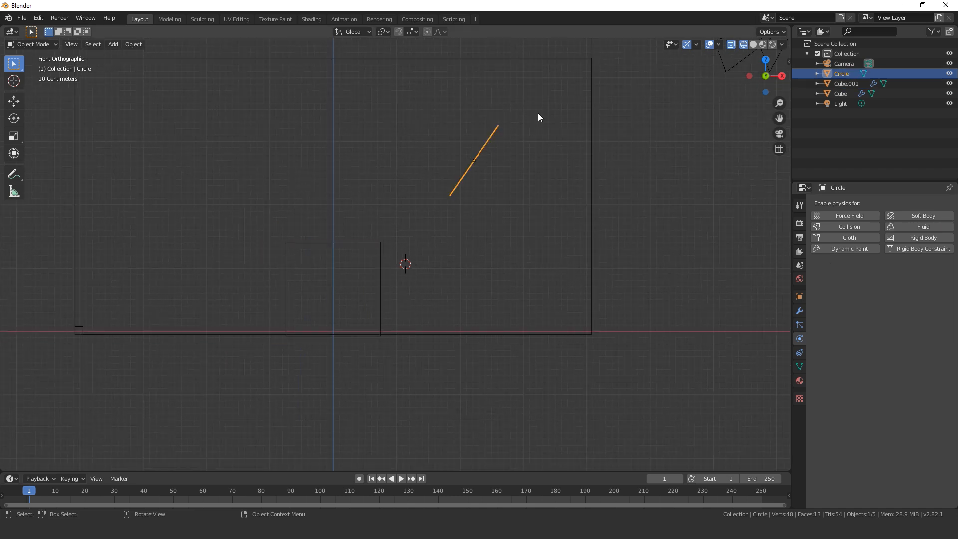
pyautogui.press('g')
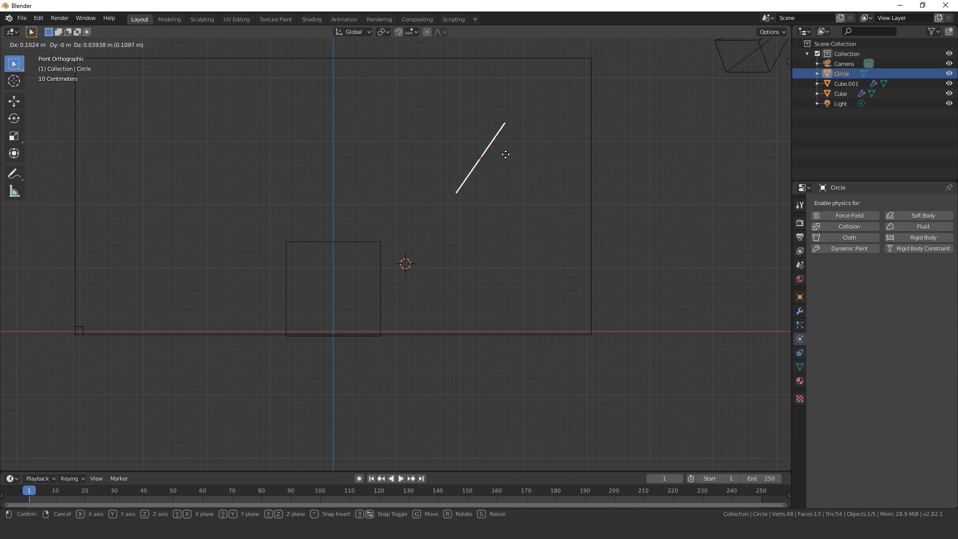
pyautogui.click(512, 158)
# - Enable Fluid physics on the circle, with type Flow and flow type Liquid
pyautogui.click(922, 228)
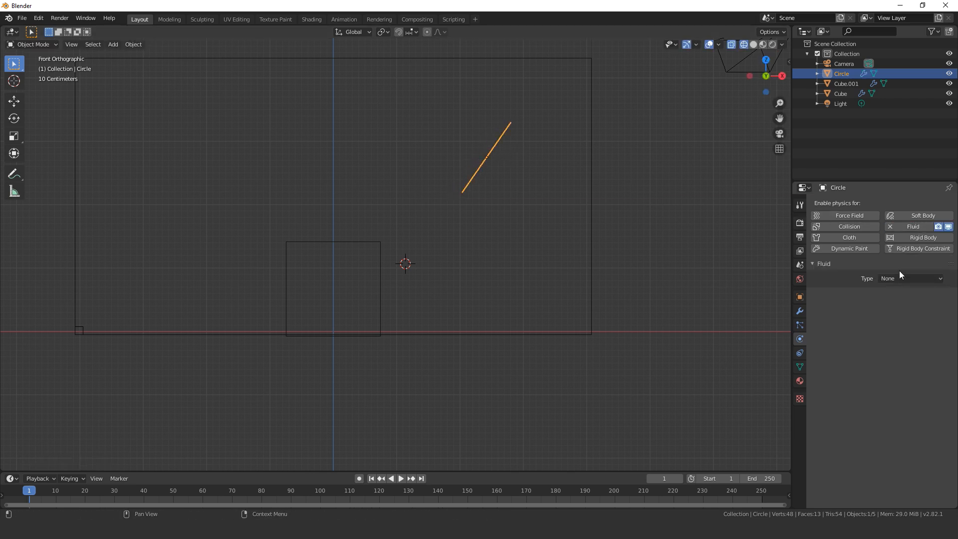
pyautogui.click(899, 278)
pyautogui.click(893, 312)
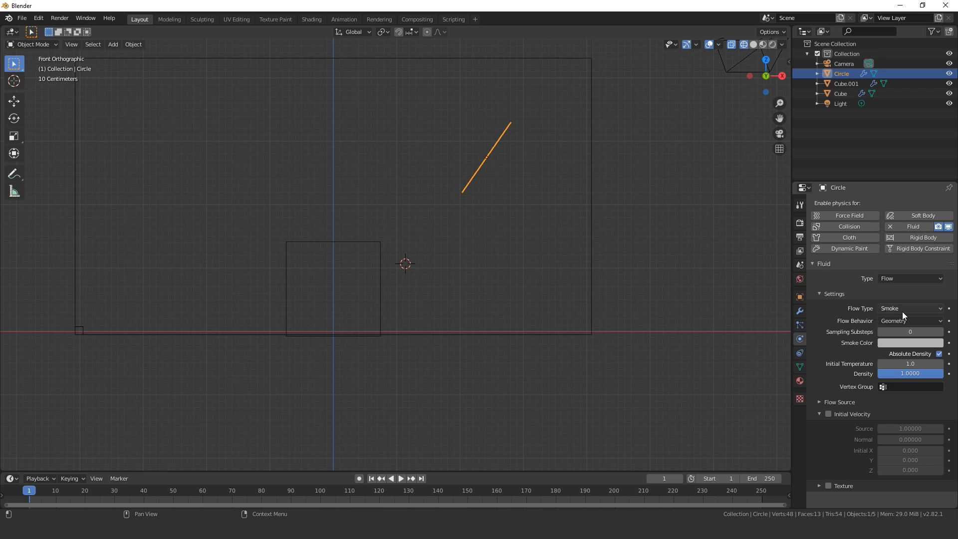
pyautogui.click(882, 309)
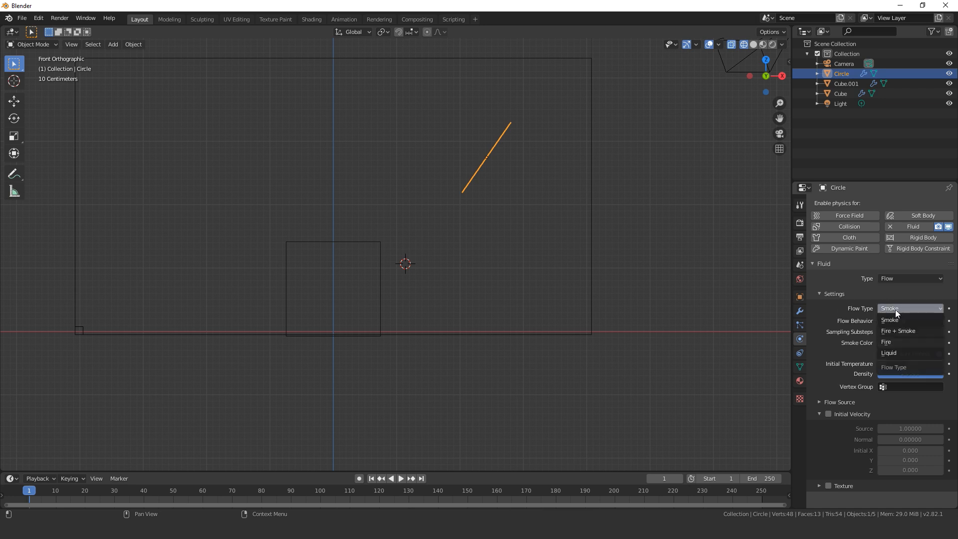
pyautogui.click(889, 353)
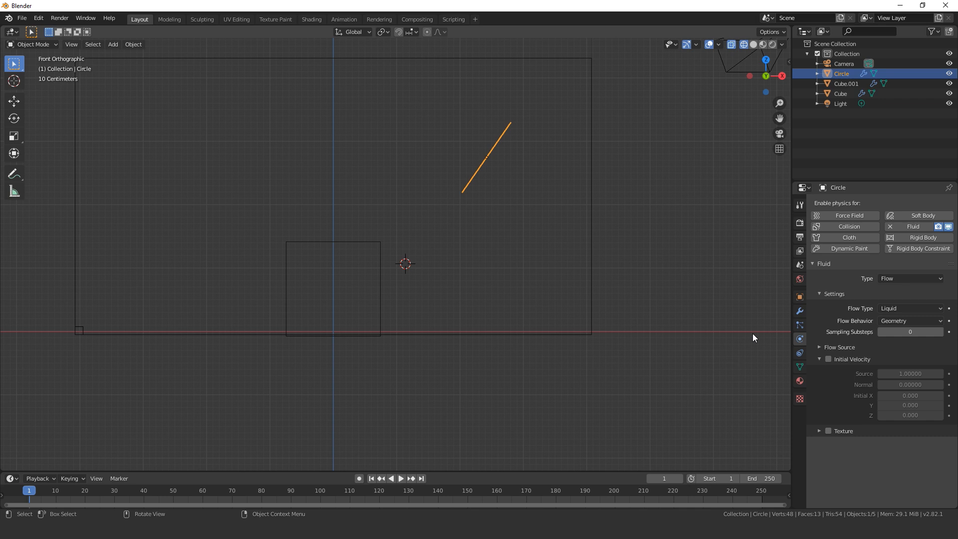
# - Set the circle's flow behavior to Inflow and check its flow source settings
pyautogui.scroll(2, 537, 289)
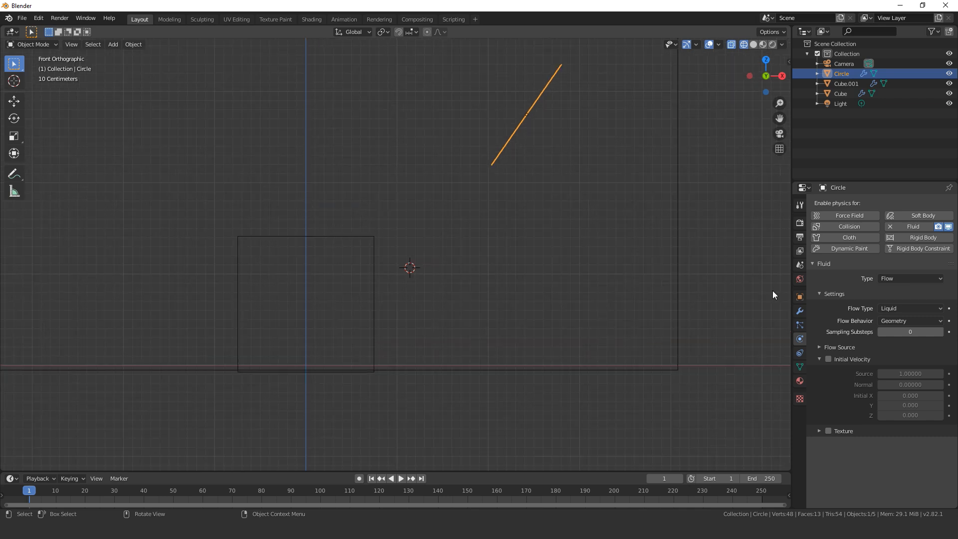
pyautogui.click(896, 321)
pyautogui.click(904, 319)
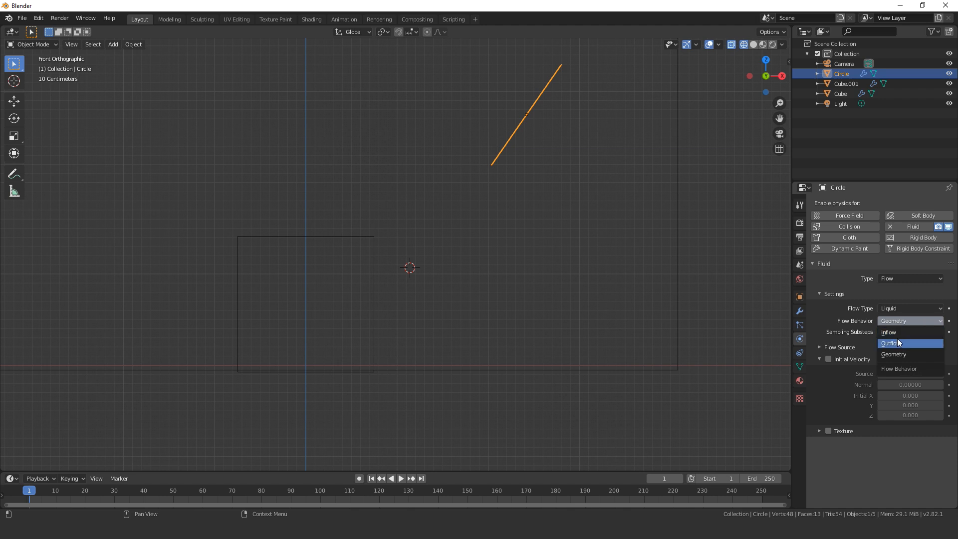
pyautogui.click(884, 333)
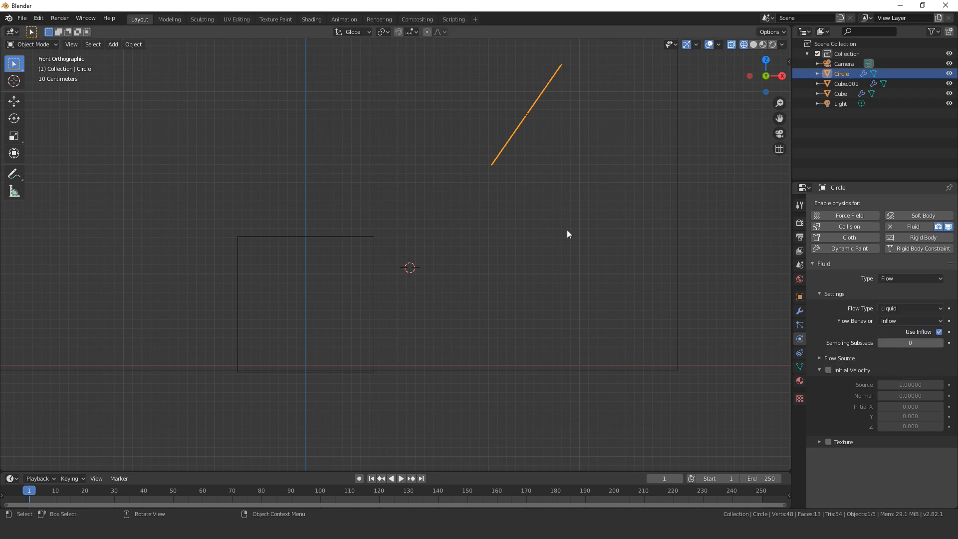
pyautogui.click(833, 358)
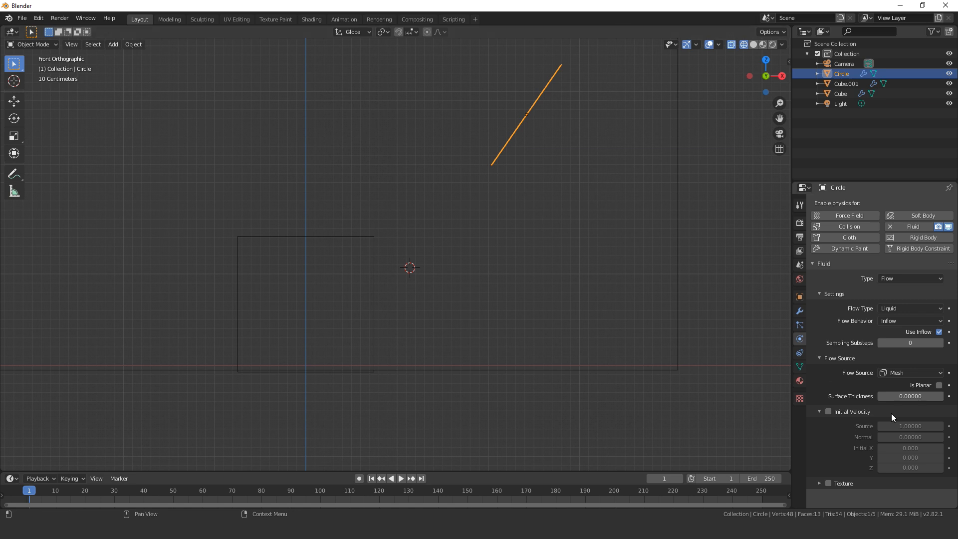
pyautogui.click(842, 357)
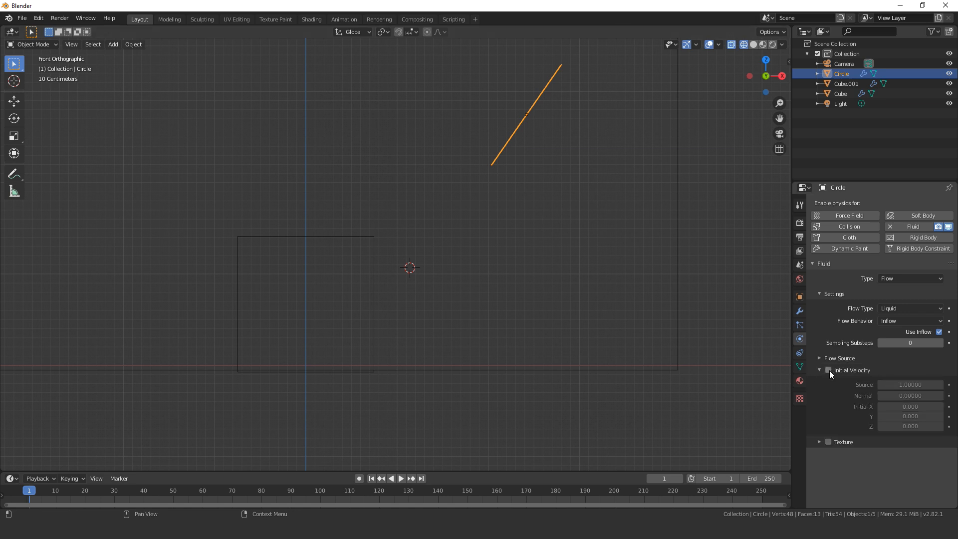
# - Enable initial velocity on the circle's inflow and set its Initial X to 3.5
pyautogui.click(828, 370)
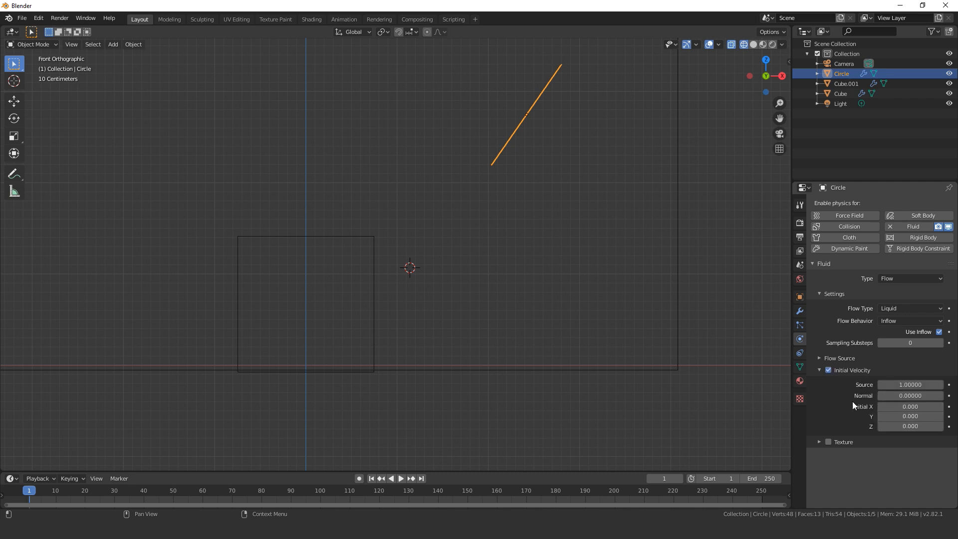
pyautogui.click(907, 405)
pyautogui.write('3')
pyautogui.press('Return')
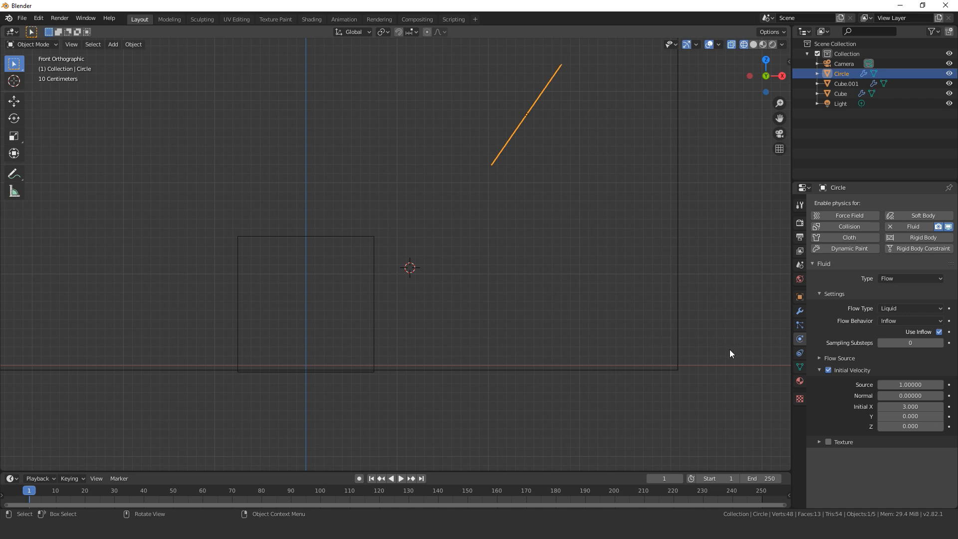
pyautogui.click(913, 406)
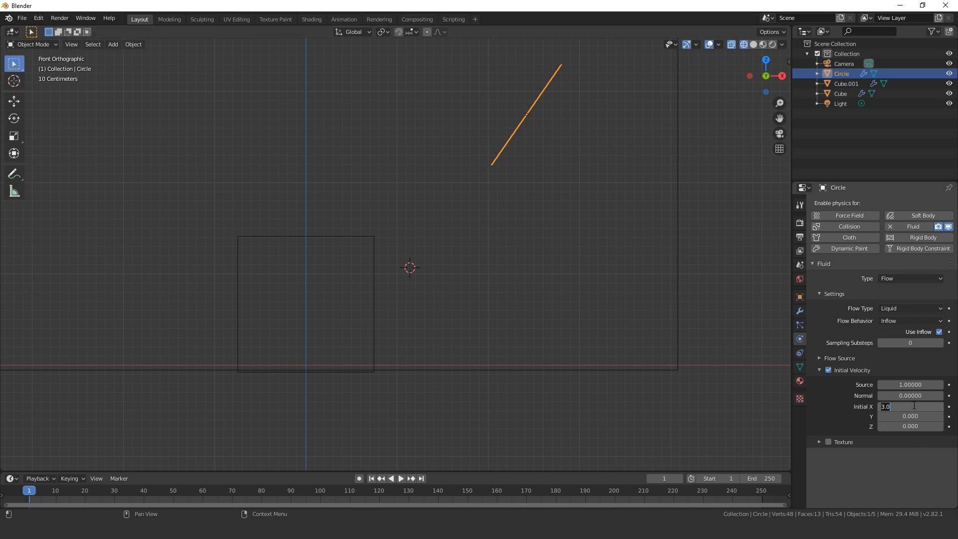
pyautogui.write('3.5')
pyautogui.press('Return')
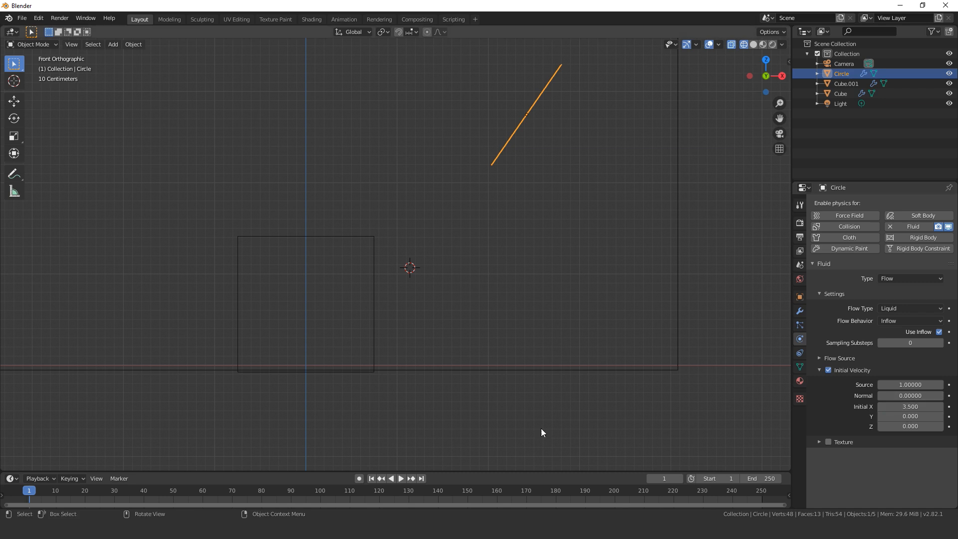
# - Keyframe the circle's Use Inflow option as enabled at frame 40 and disabled at frame 41
pyautogui.moveTo(459, 472); pyautogui.dragTo(459, 449)
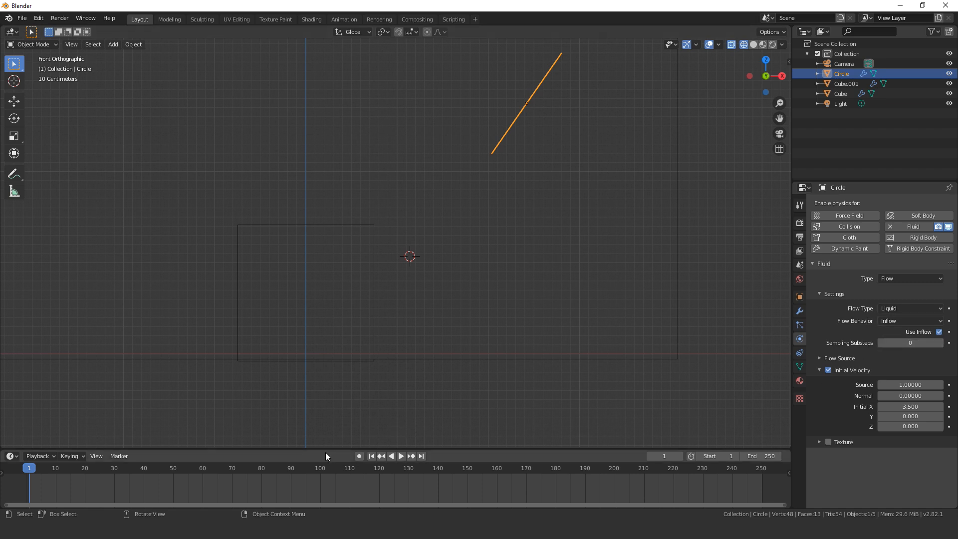
pyautogui.click(142, 469)
pyautogui.press('space')
pyautogui.press('space')
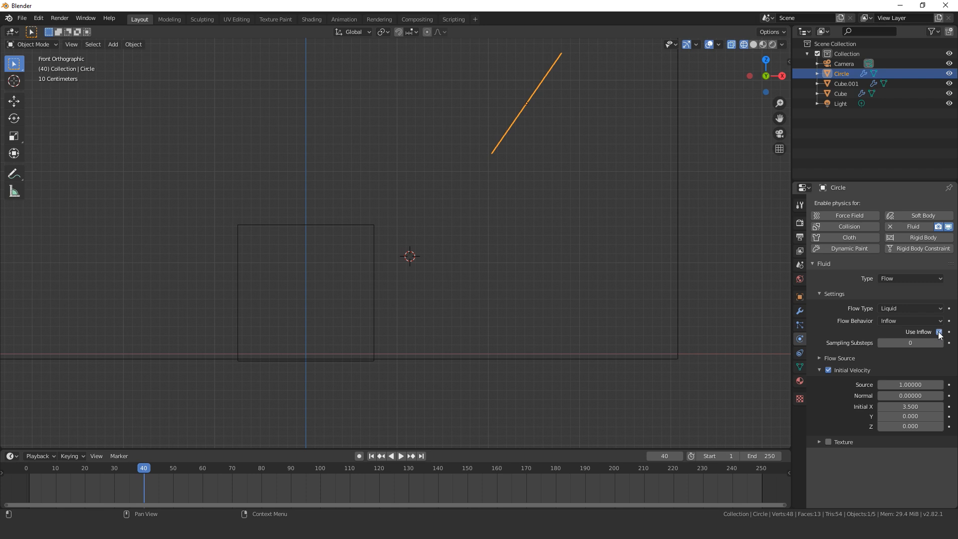
pyautogui.press('i')
pyautogui.click(147, 470)
pyautogui.click(949, 333)
pyautogui.click(948, 332)
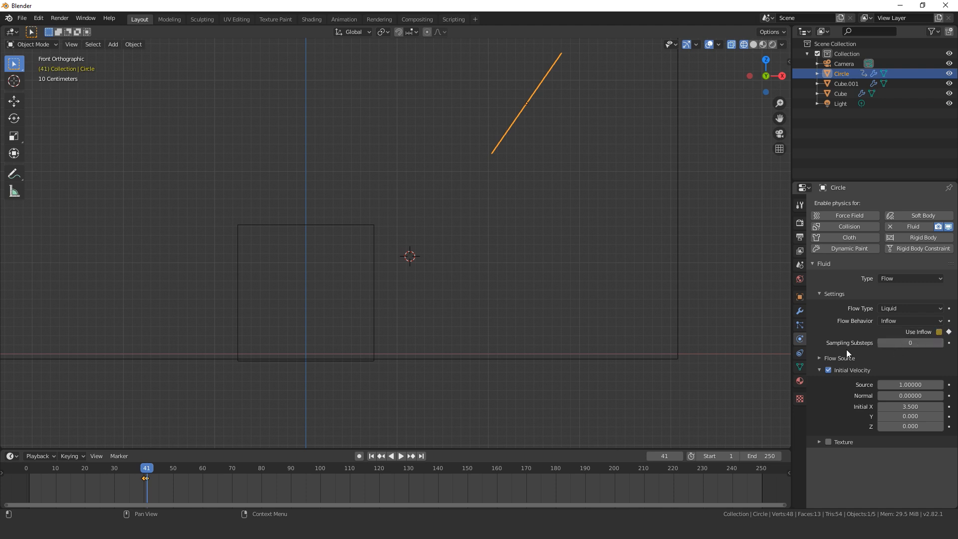
pyautogui.moveTo(146, 470); pyautogui.dragTo(176, 478)
# - Set the large domain box's resolution divisions to 128 and its time scale to 0.6
pyautogui.scroll(-3, 566, 175)
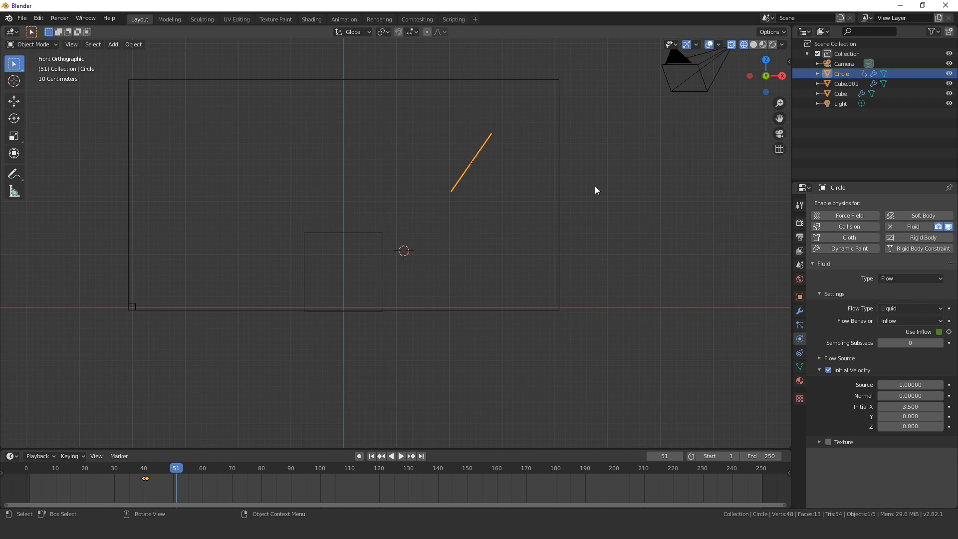
pyautogui.click(559, 166)
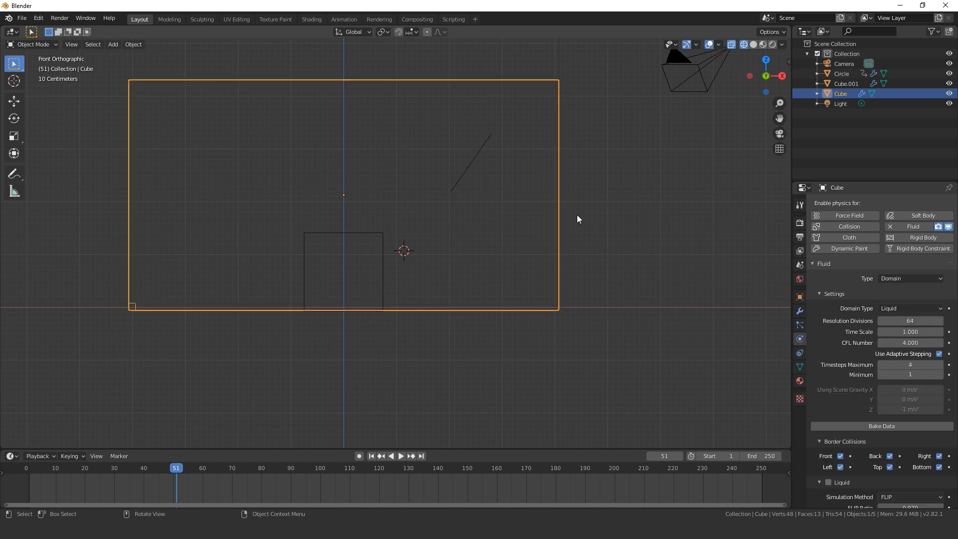
pyautogui.scroll(2, 667, 257)
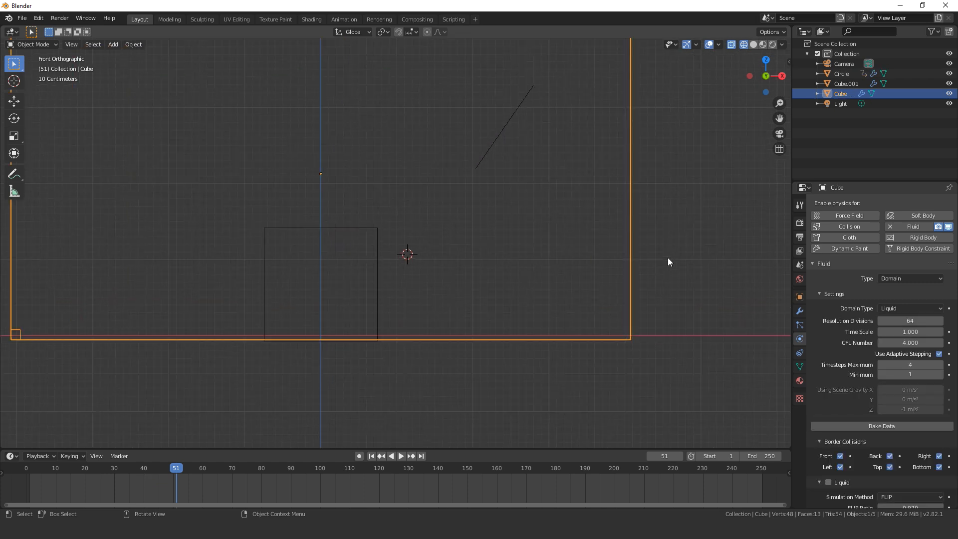
pyautogui.click(913, 322)
pyautogui.write('12')
pyautogui.press('Return')
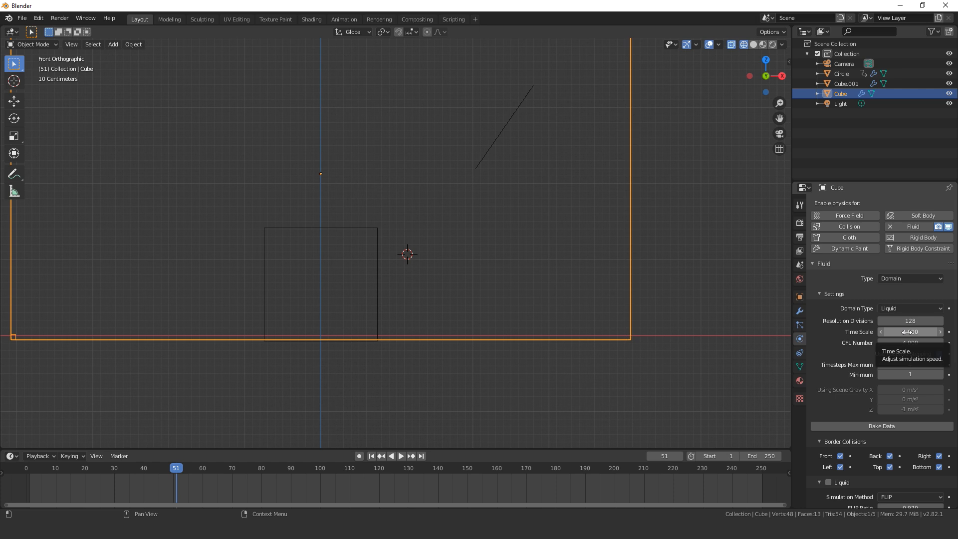
pyautogui.click(907, 332)
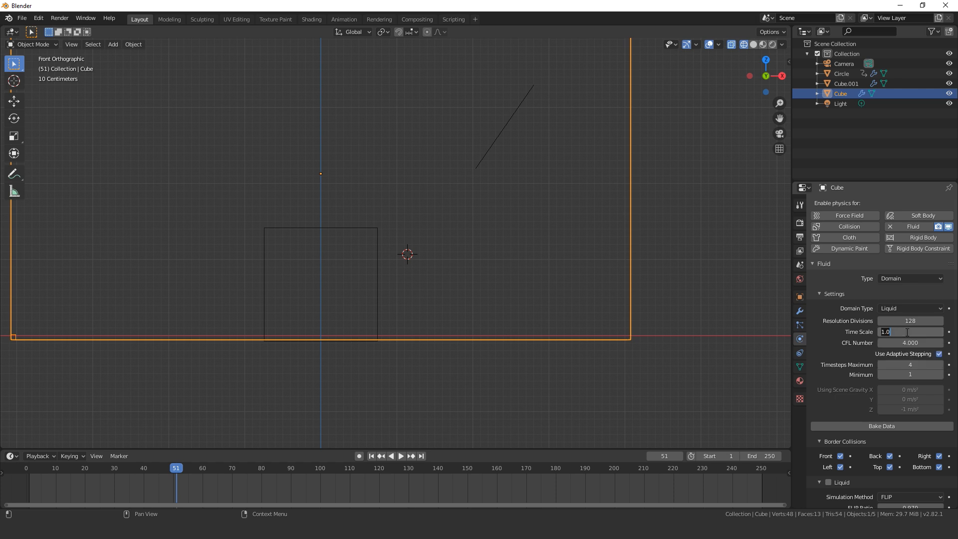
pyautogui.write('.6')
pyautogui.press('Return')
# - Enable the Liquid option in the domain's fluid settings, keeping FLIP as the simulation method
pyautogui.scroll(-8, 876, 333)
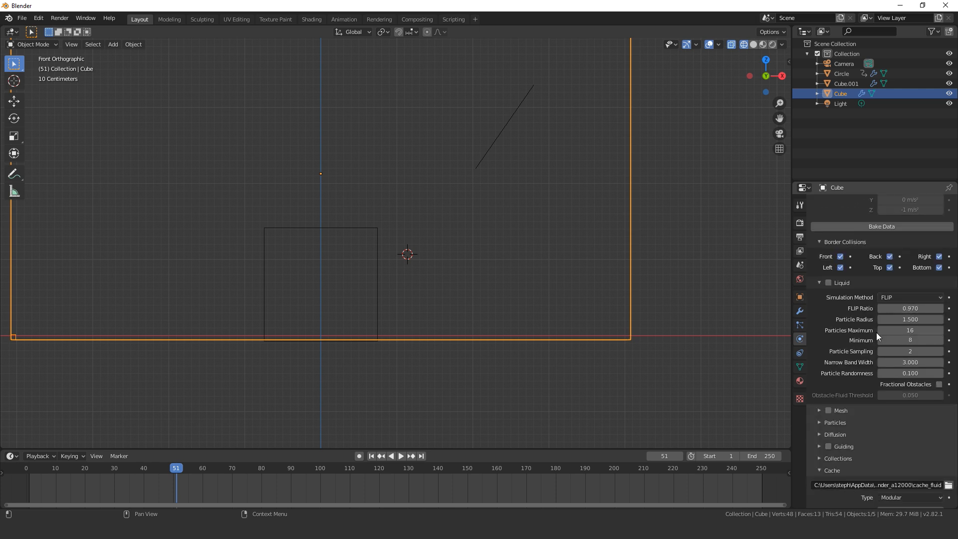
pyautogui.click(828, 283)
pyautogui.scroll(-1, 586, 260)
pyautogui.scroll(1, 536, 263)
pyautogui.keyDown('shift'); pyautogui.moveTo(509, 242); pyautogui.dragTo(594, 254, button='middle'); pyautogui.keyUp('shift')
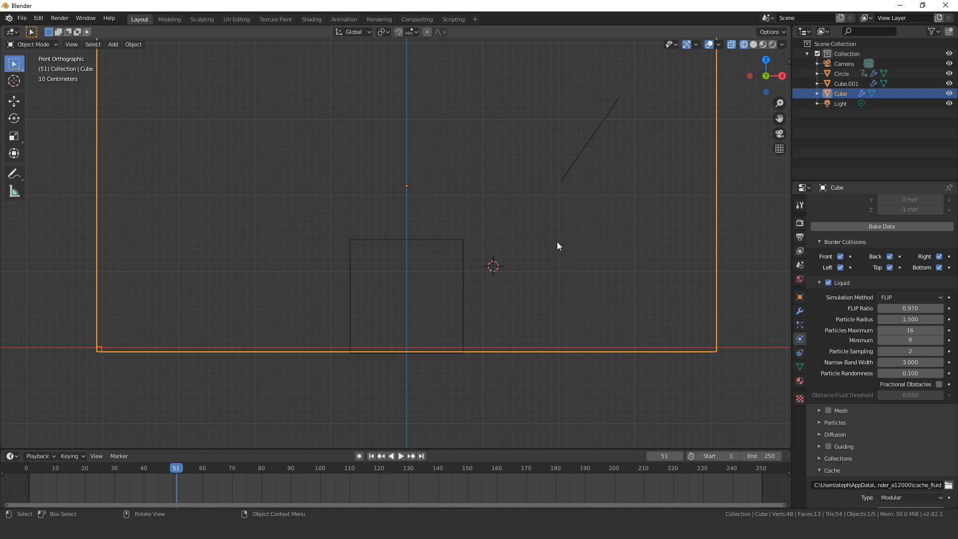
pyautogui.scroll(1, 918, 359)
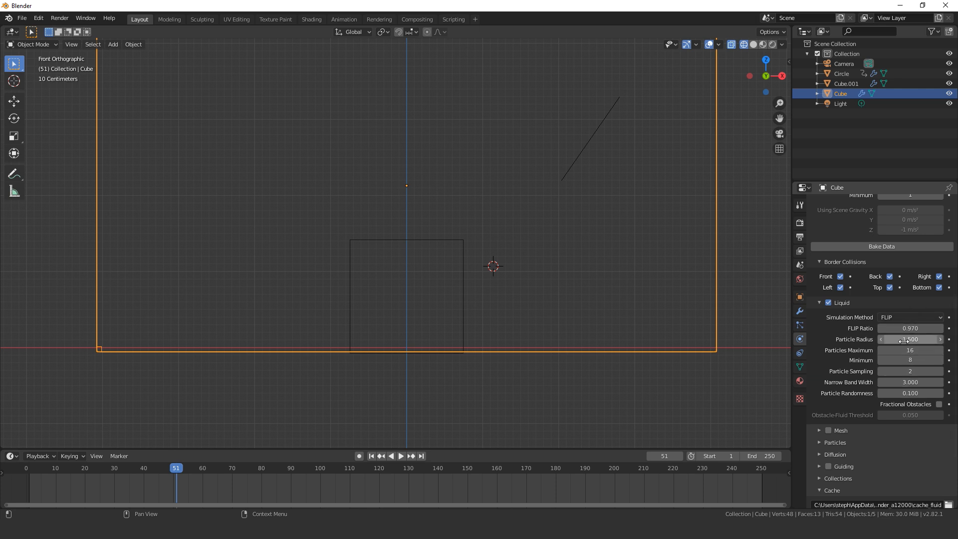
# - Enable the Mesh option in the domain's fluid settings
pyautogui.scroll(-5, 899, 344)
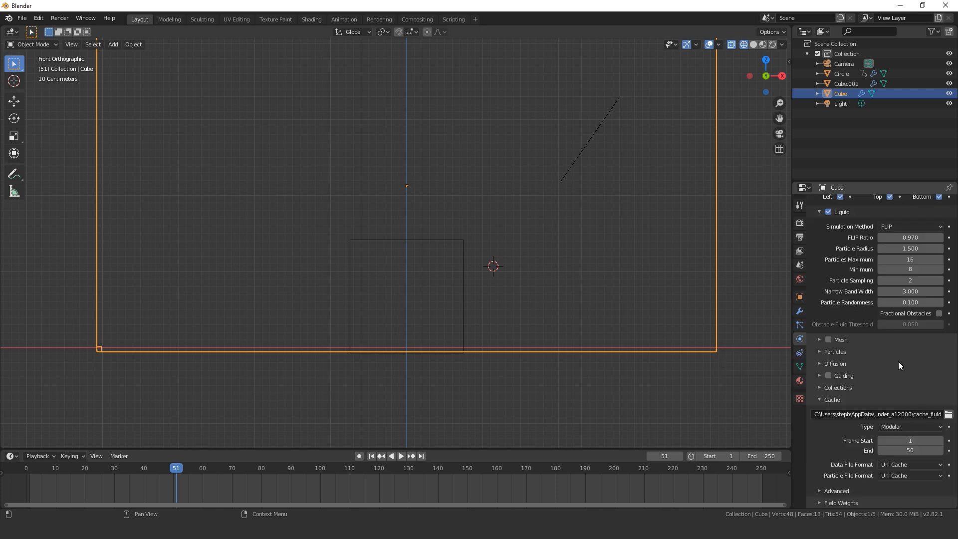
pyautogui.click(828, 340)
pyautogui.click(844, 338)
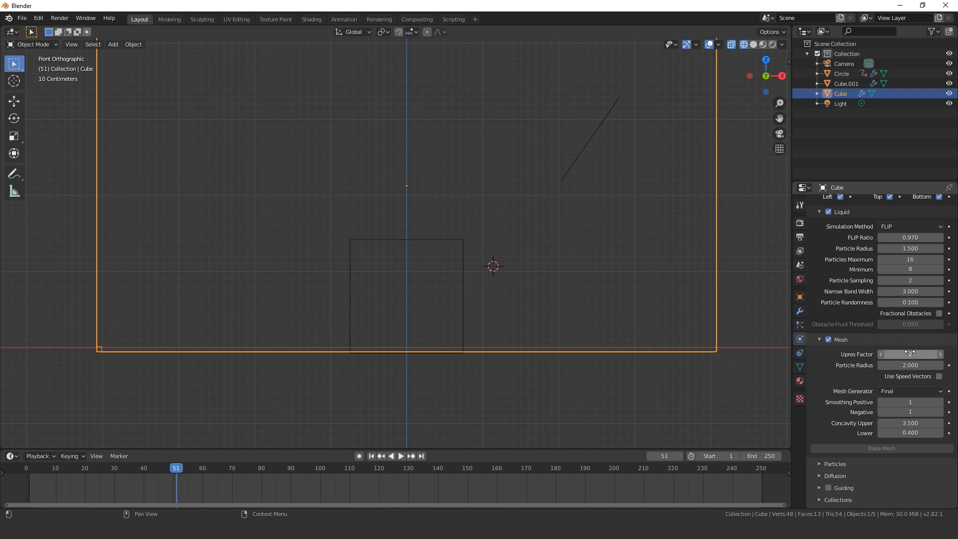
# - Review the domain's fluid settings, comparing resolution divisions, time scale and timesteps with the Liquid and Mesh options
pyautogui.scroll(8, 893, 339)
pyautogui.scroll(4, 896, 332)
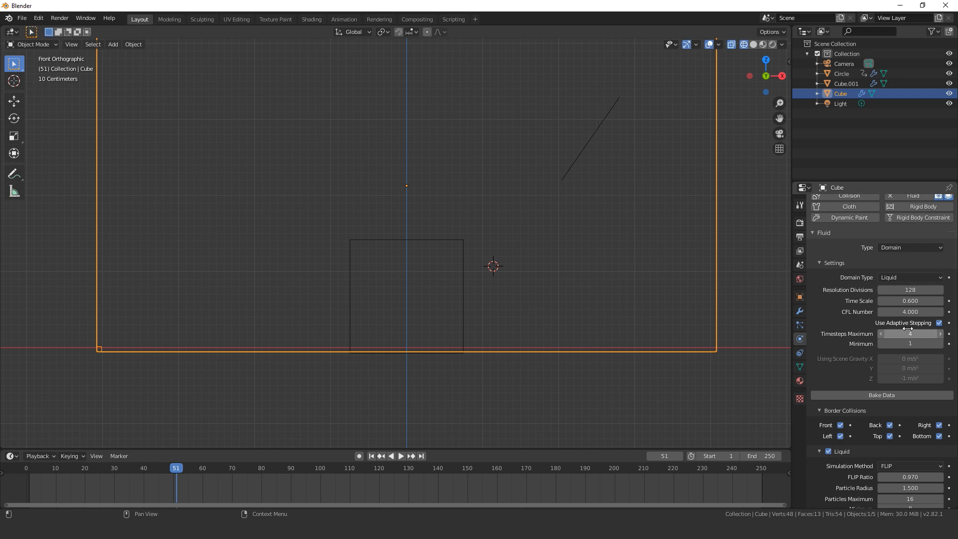
pyautogui.scroll(-11, 888, 309)
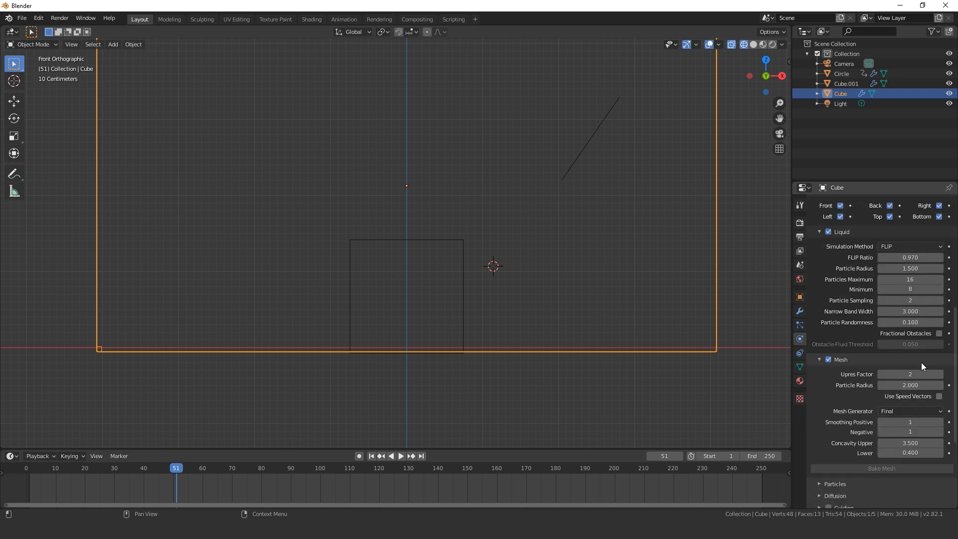
pyautogui.scroll(11, 919, 350)
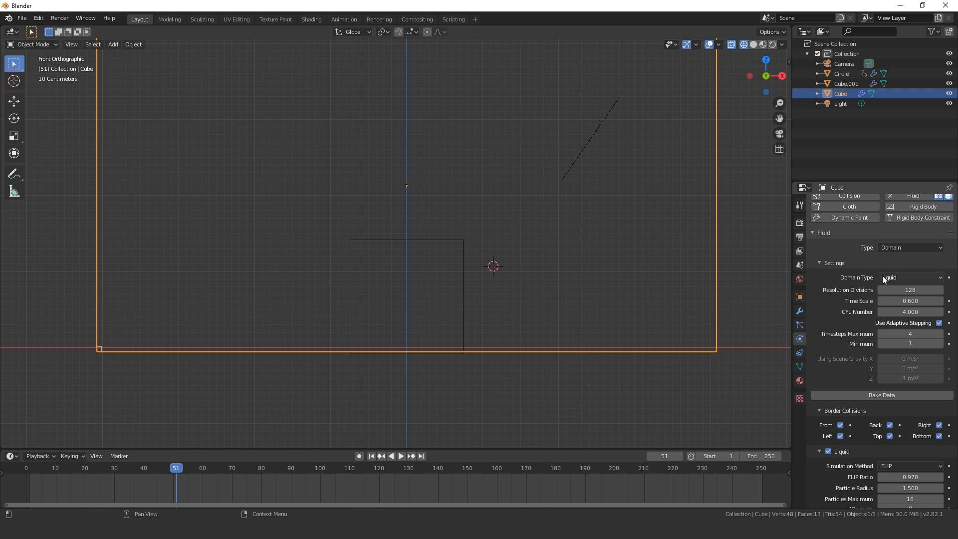
pyautogui.scroll(-9, 909, 306)
pyautogui.scroll(-4, 909, 307)
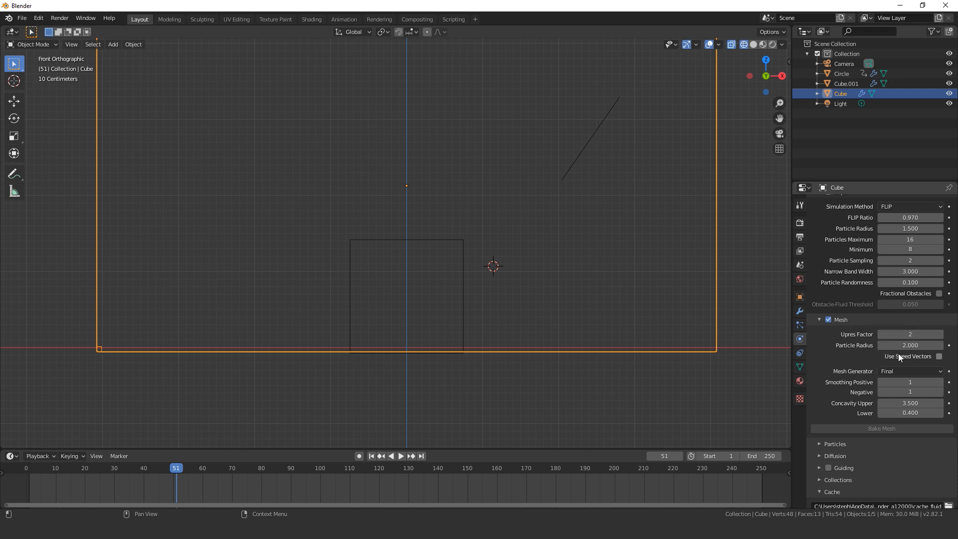
pyautogui.scroll(10, 901, 342)
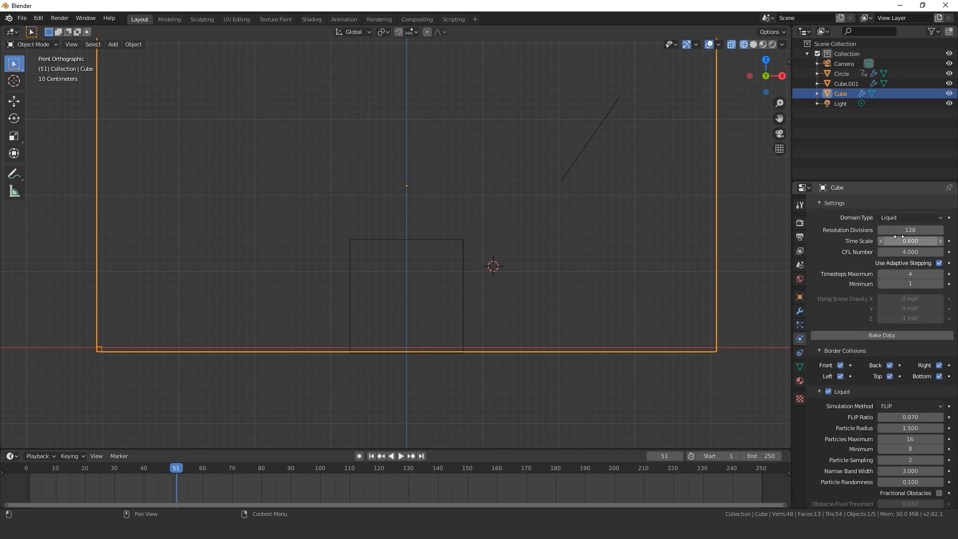
pyautogui.scroll(-14, 899, 237)
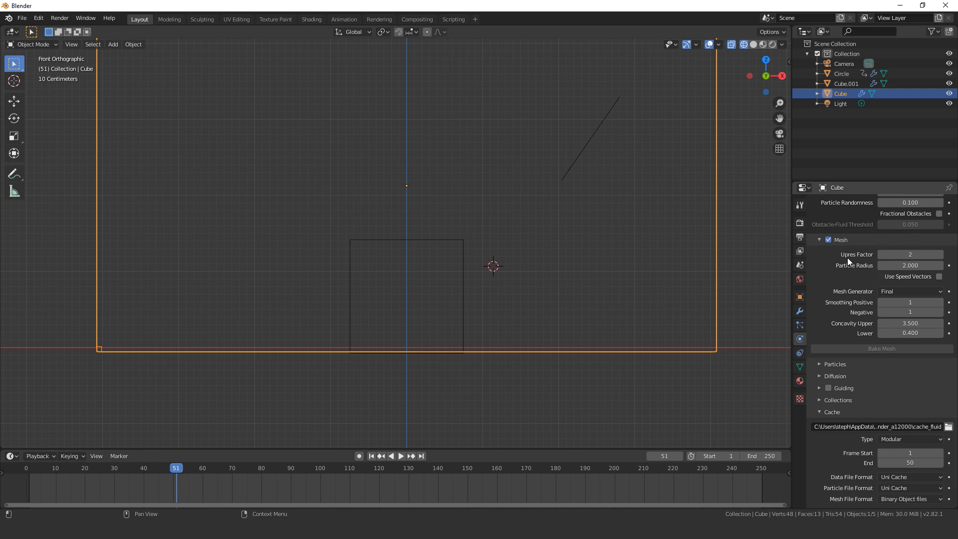
# - Examine the Particles options for spray, foam and bubbles in the domain's fluid settings
pyautogui.click(829, 365)
pyautogui.scroll(-4, 848, 367)
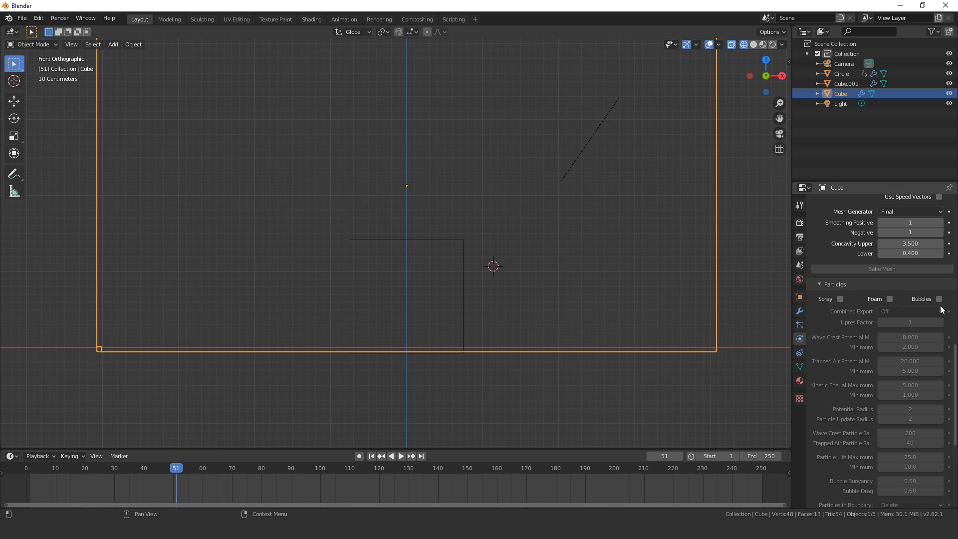
pyautogui.scroll(10, 876, 320)
pyautogui.scroll(4, 877, 306)
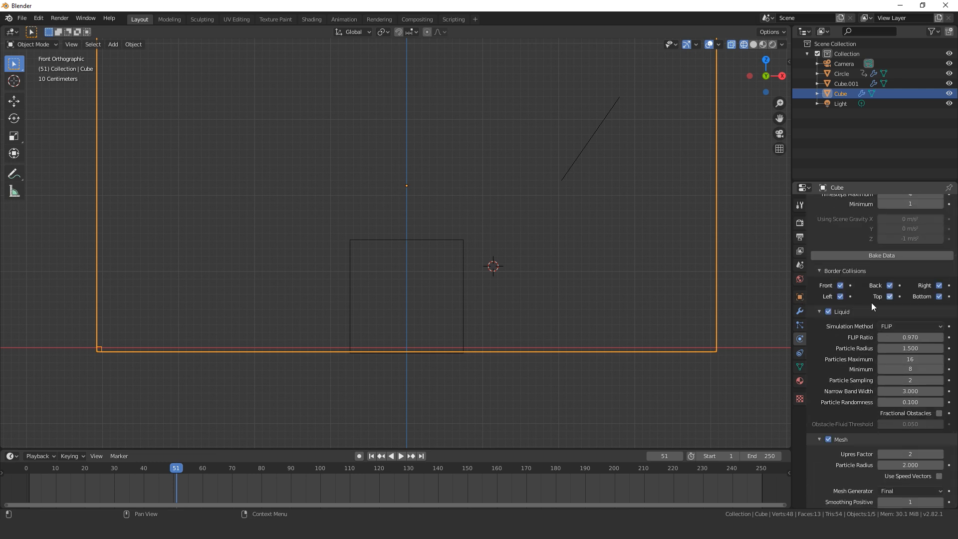
# - Set the domain's fluid cache location to the Mantaflow Testing folder
pyautogui.scroll(-13, 893, 322)
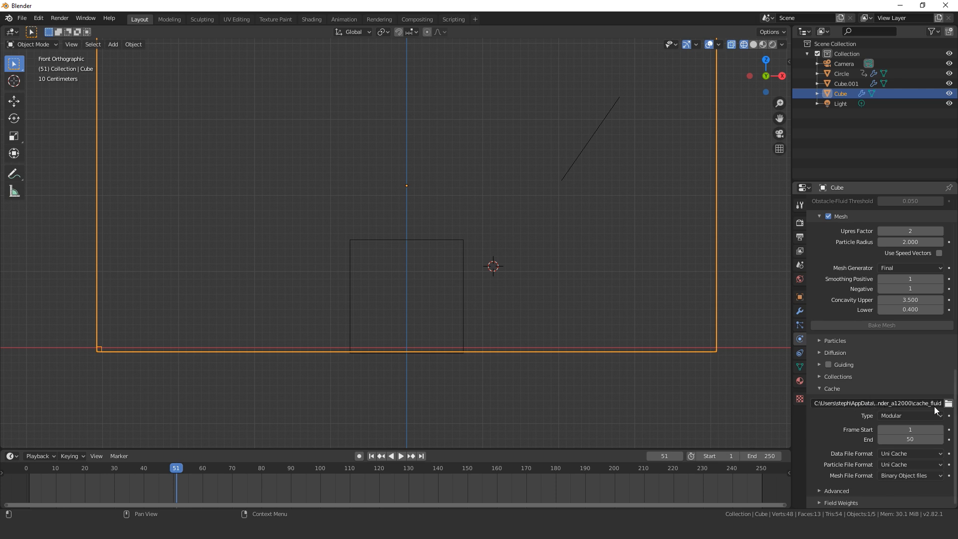
pyautogui.click(948, 405)
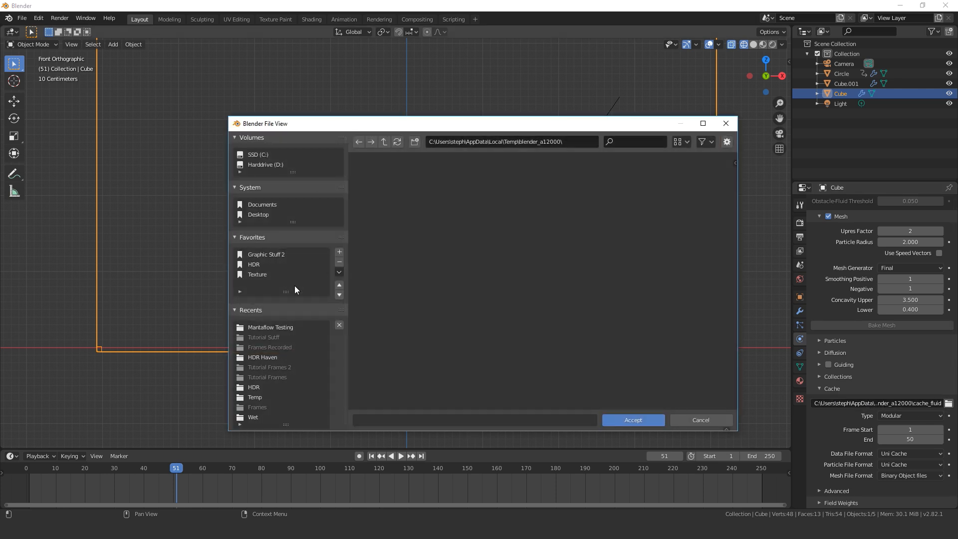
pyautogui.click(266, 326)
pyautogui.press('Return')
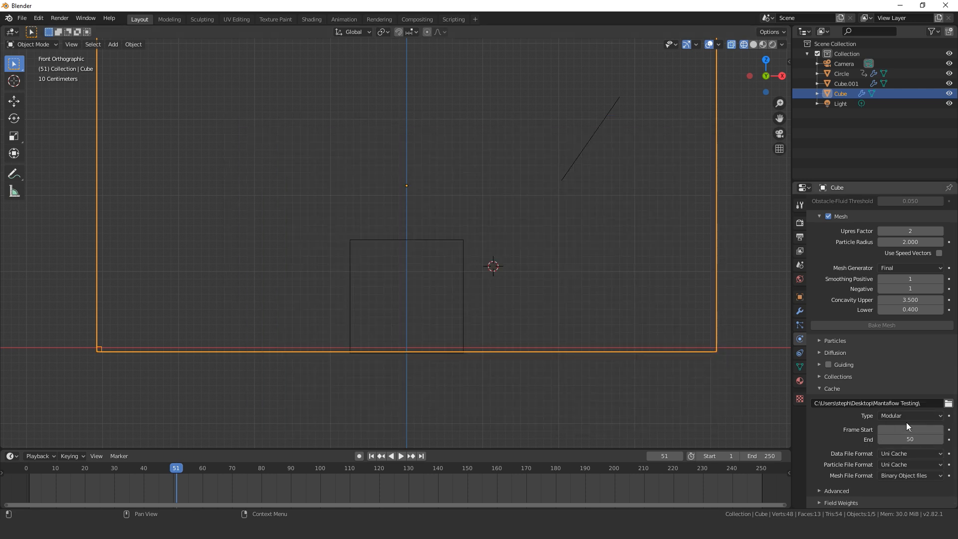
# - Set the domain's cache end frame to 120 and the scene's end frame to 120
pyautogui.click(909, 440)
pyautogui.write('120')
pyautogui.press('Return')
pyautogui.click(754, 457)
pyautogui.write('120')
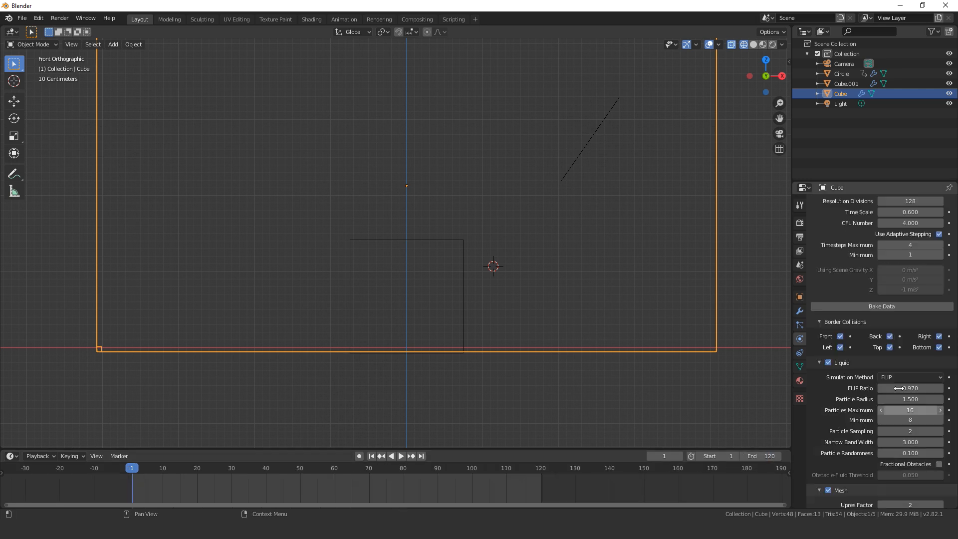
# - Start baking the domain's liquid simulation data
pyautogui.scroll(5, 900, 383)
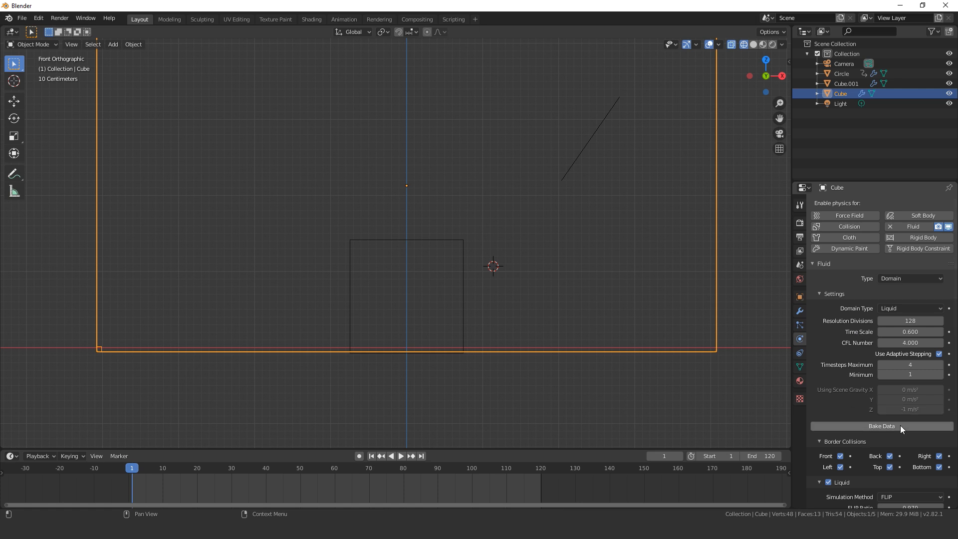
pyautogui.scroll(-5, 892, 423)
pyautogui.scroll(-10, 892, 419)
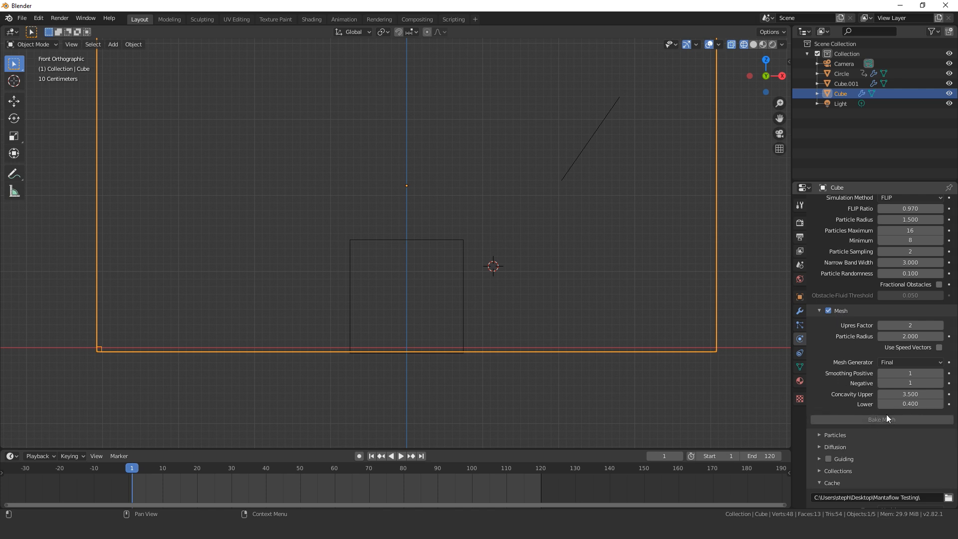
pyautogui.scroll(6, 889, 414)
pyautogui.scroll(7, 888, 414)
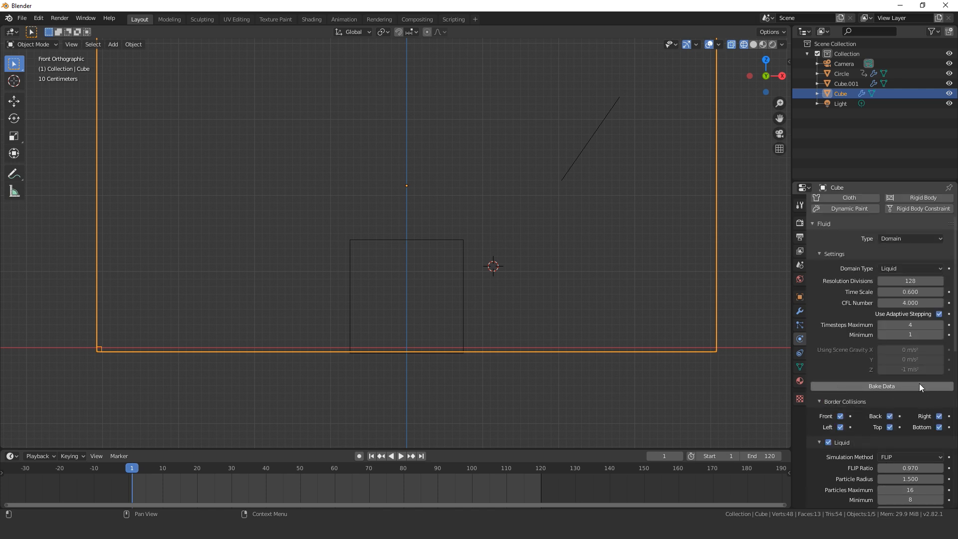
pyautogui.scroll(-1, 888, 390)
pyautogui.scroll(-8, 886, 391)
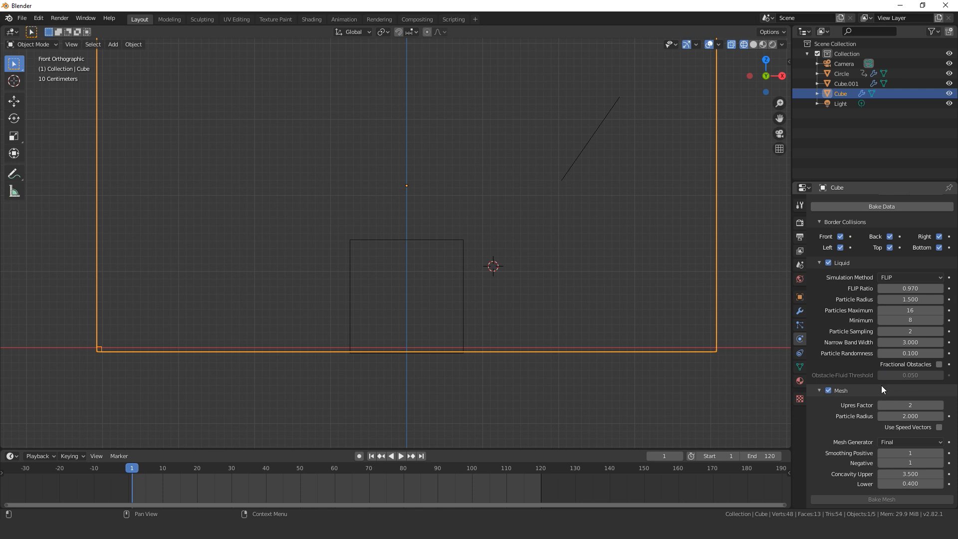
pyautogui.scroll(11, 882, 386)
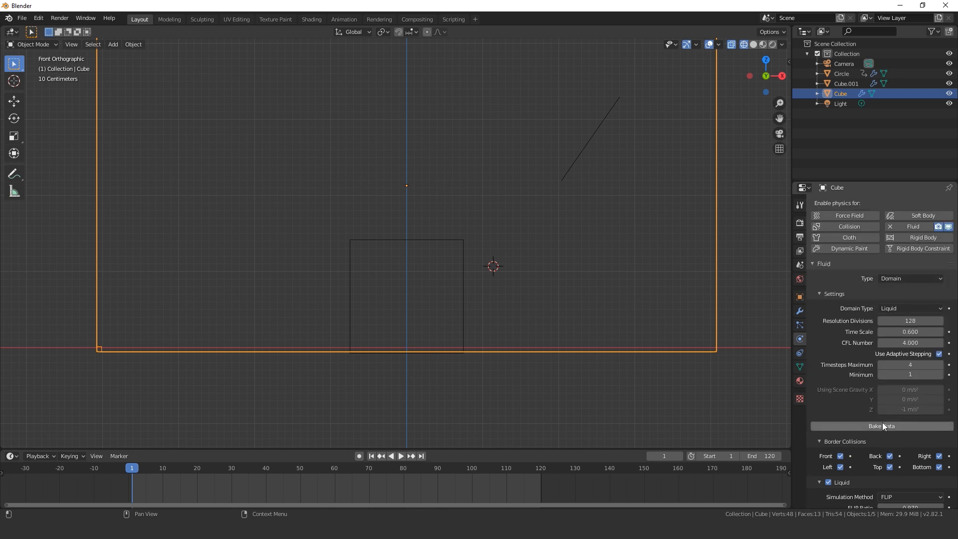
pyautogui.click(880, 427)
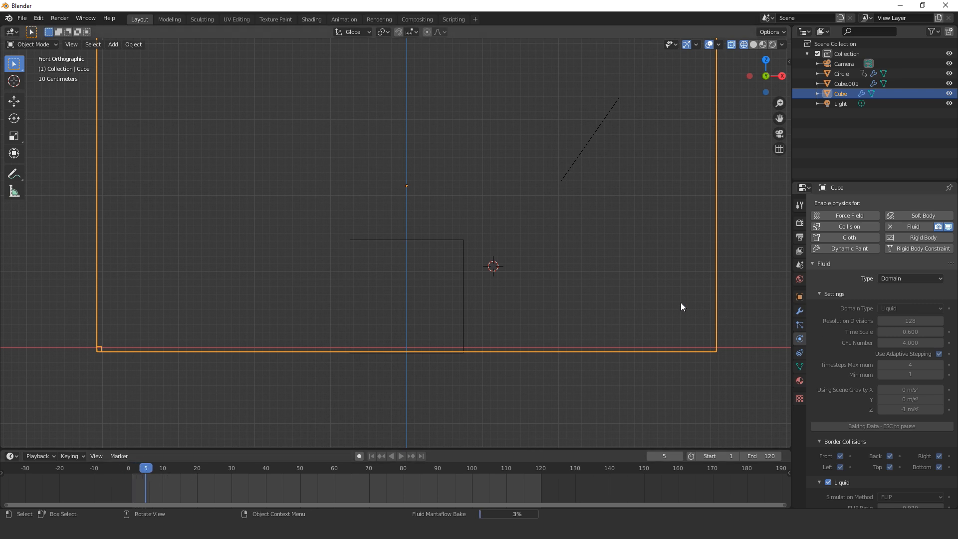
# - Pause the domain's data bake, check the cache frame range, and resume the bake
pyautogui.press('Escape')
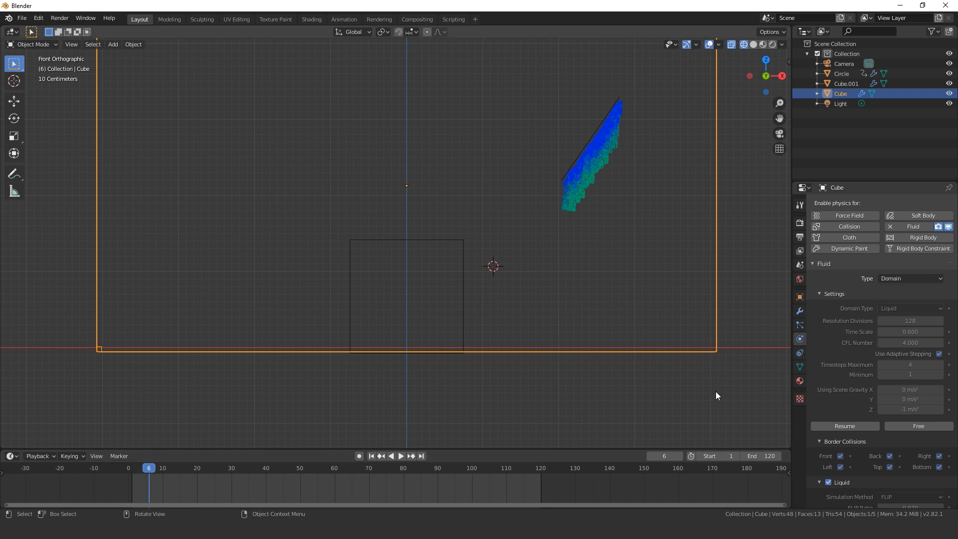
pyautogui.scroll(-15, 906, 384)
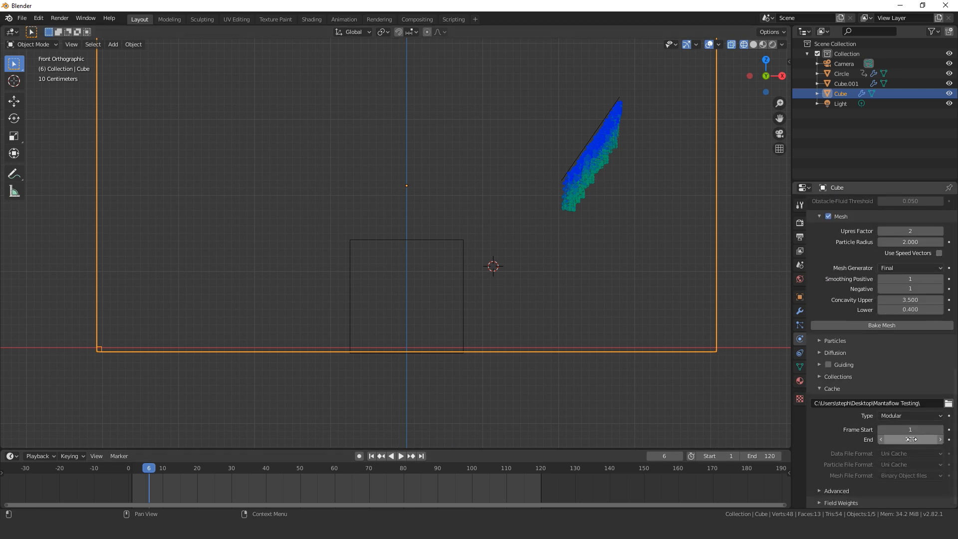
pyautogui.scroll(10, 898, 405)
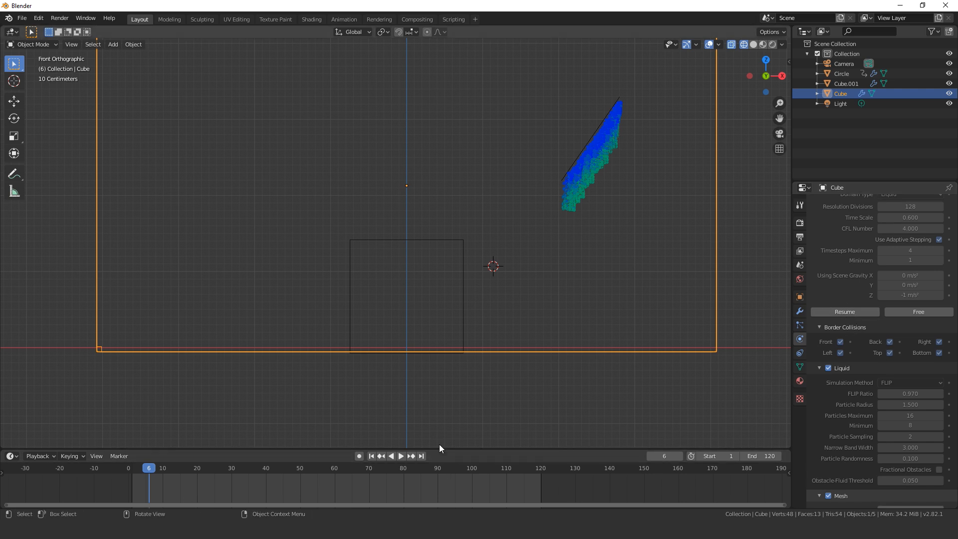
pyautogui.scroll(5, 860, 381)
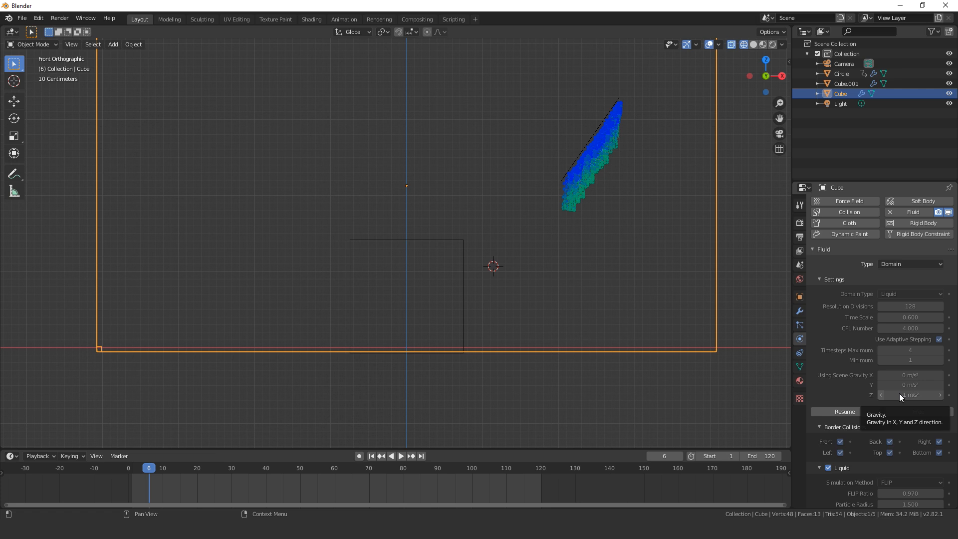
pyautogui.click(845, 412)
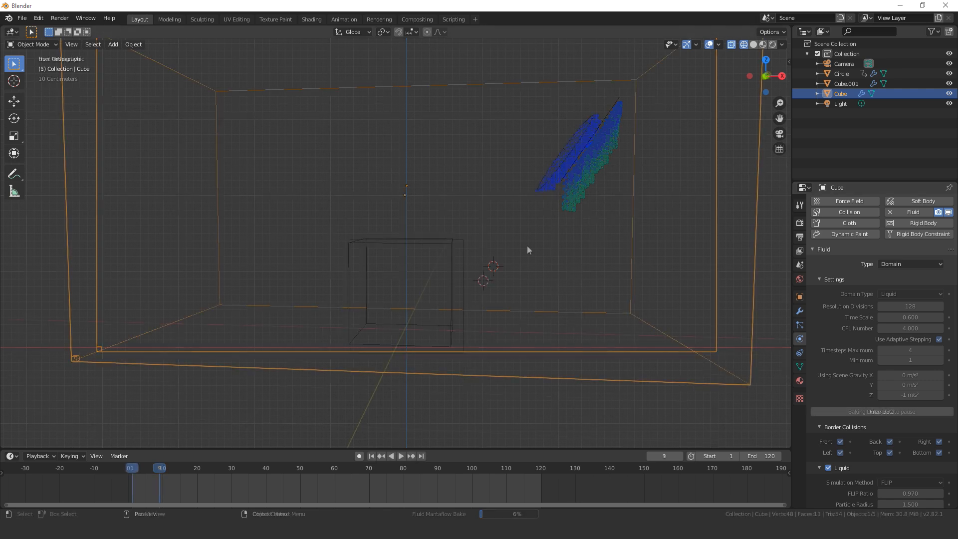
# - Play back the baked particle simulation and inspect the liquid's movement around the small cube from several angles
pyautogui.moveTo(527, 245); pyautogui.dragTo(492, 236, button='middle')
pyautogui.press('space')
pyautogui.press('space')
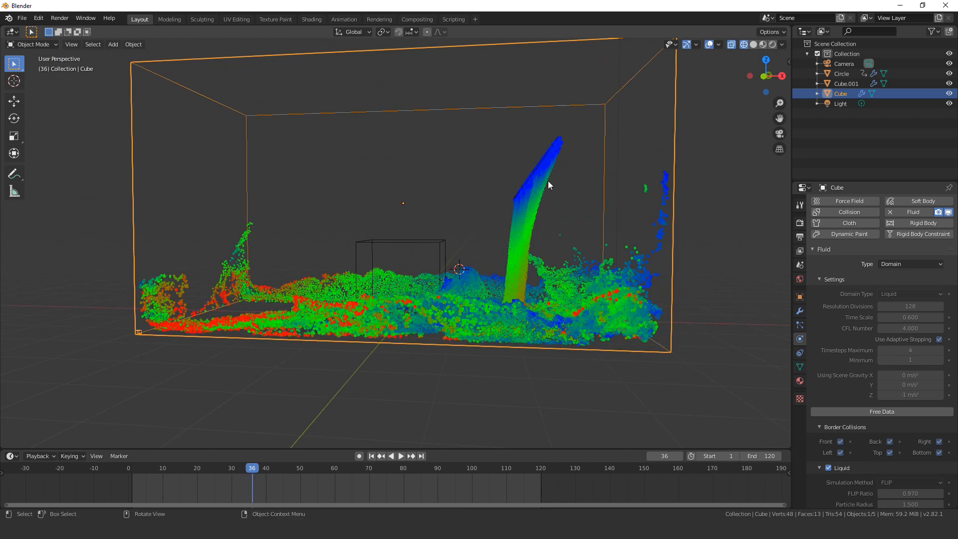
pyautogui.press('space')
pyautogui.moveTo(461, 255); pyautogui.dragTo(507, 278, button='middle')
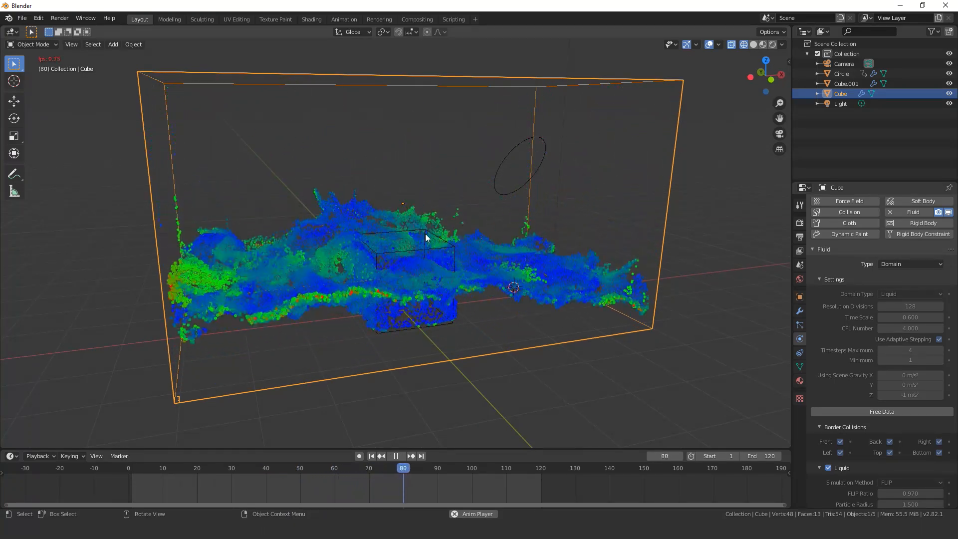
pyautogui.moveTo(477, 298); pyautogui.dragTo(436, 262, button='middle')
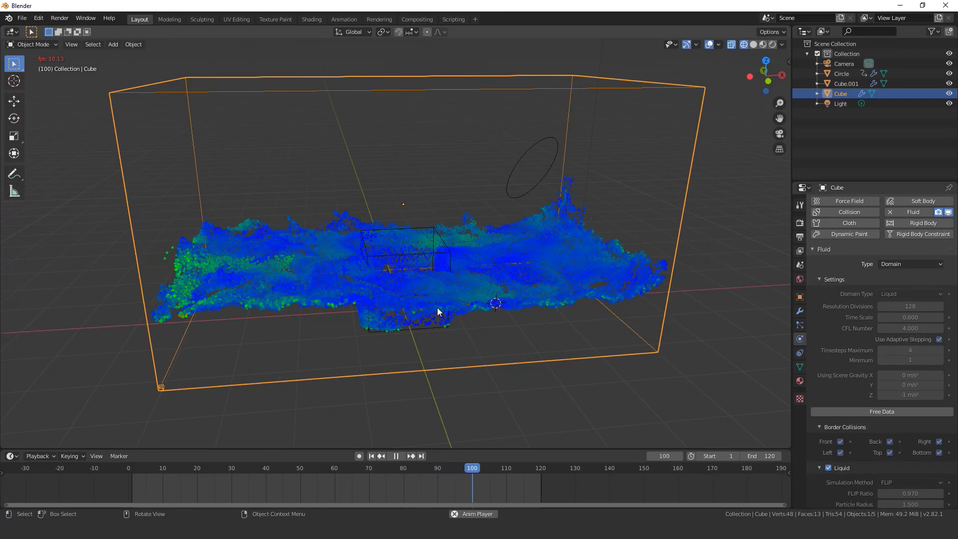
pyautogui.press('space')
pyautogui.moveTo(466, 300)
pyautogui.mouseDown(button='middle')
pyautogui.moveTo(394, 270)
pyautogui.moveTo(445, 274)
pyautogui.moveTo(451, 290)
pyautogui.mouseUp(button='middle')
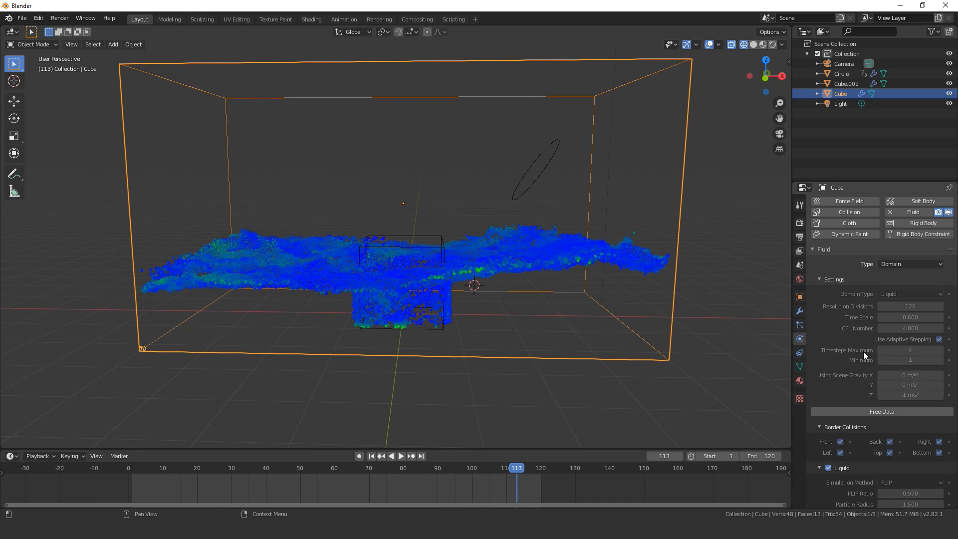
# - Save the project as Mantaflow Tutorial in the Mantaflow Testing folder
pyautogui.scroll(-2, 871, 347)
pyautogui.scroll(-13, 879, 341)
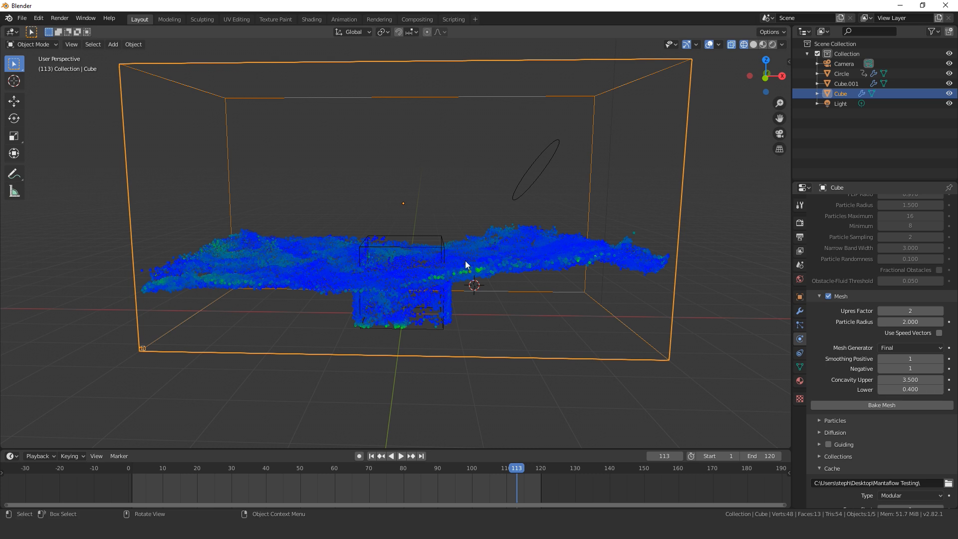
pyautogui.scroll(7, 904, 265)
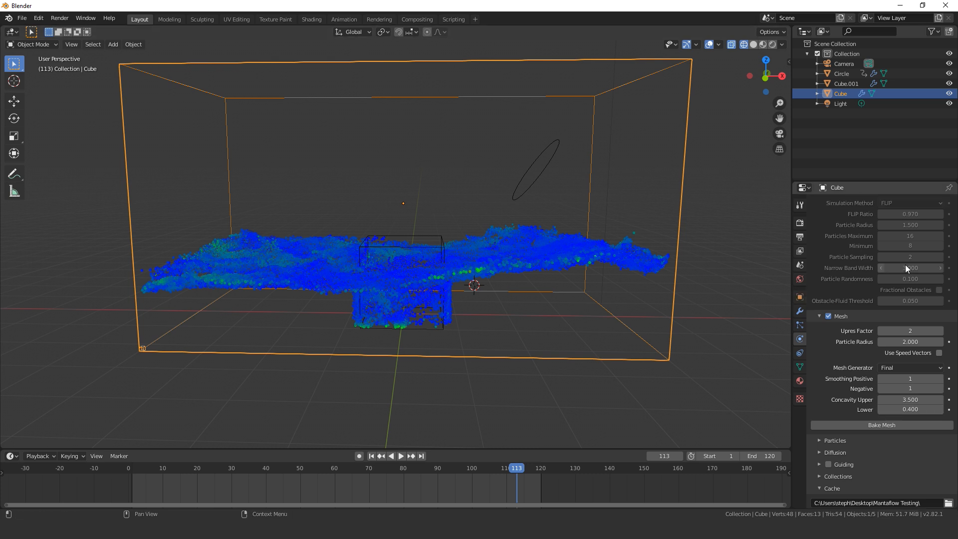
pyautogui.scroll(-10, 869, 296)
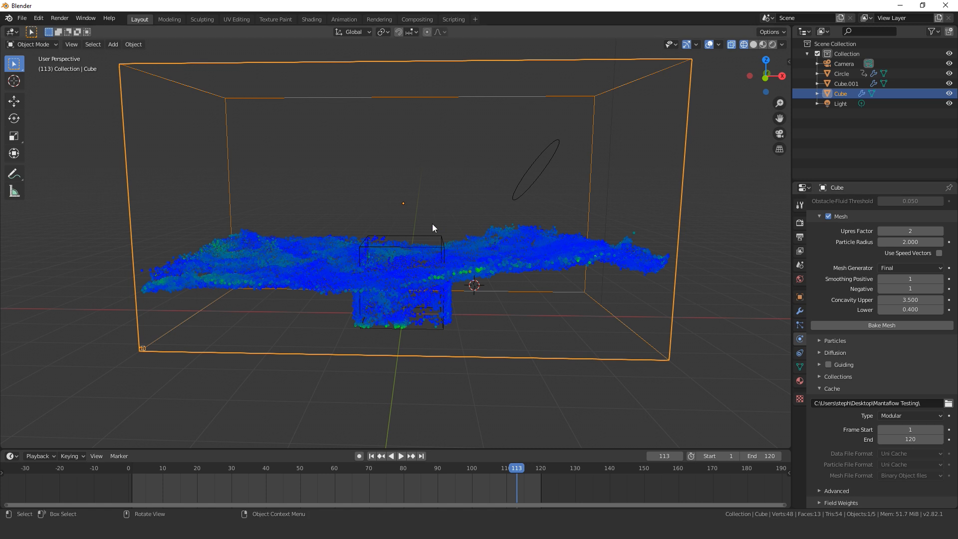
pyautogui.hotkey('ctrl', 's')
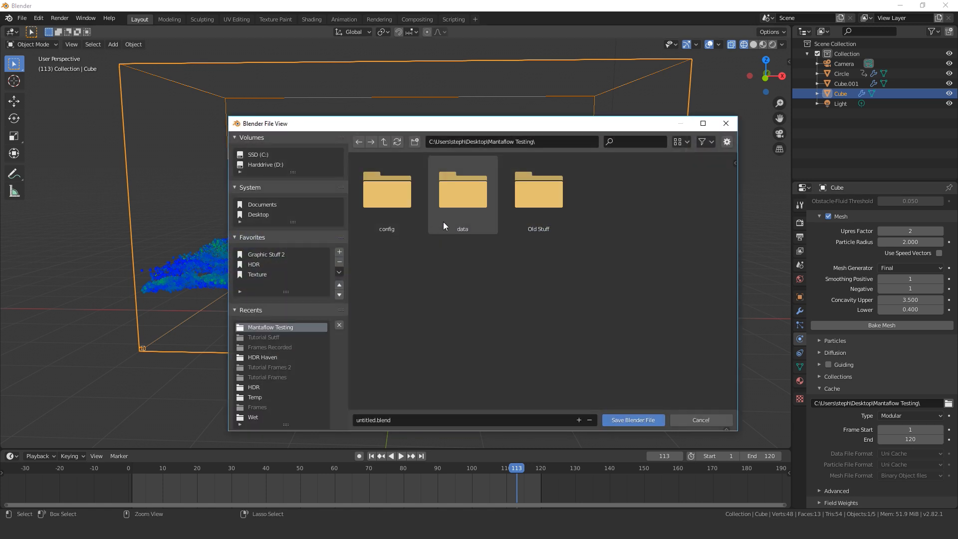
pyautogui.click(432, 420)
pyautogui.write('Mantaflow Tutorial')
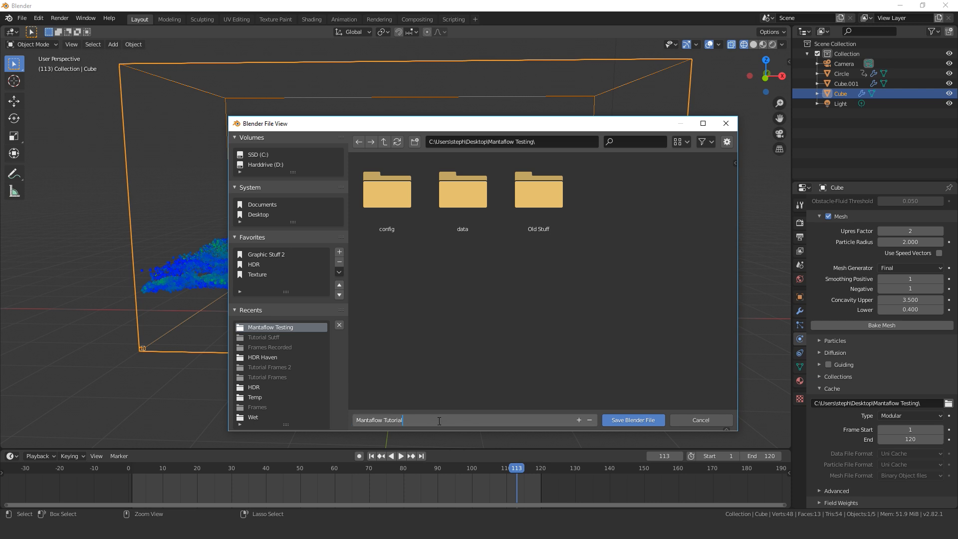
pyautogui.click(631, 420)
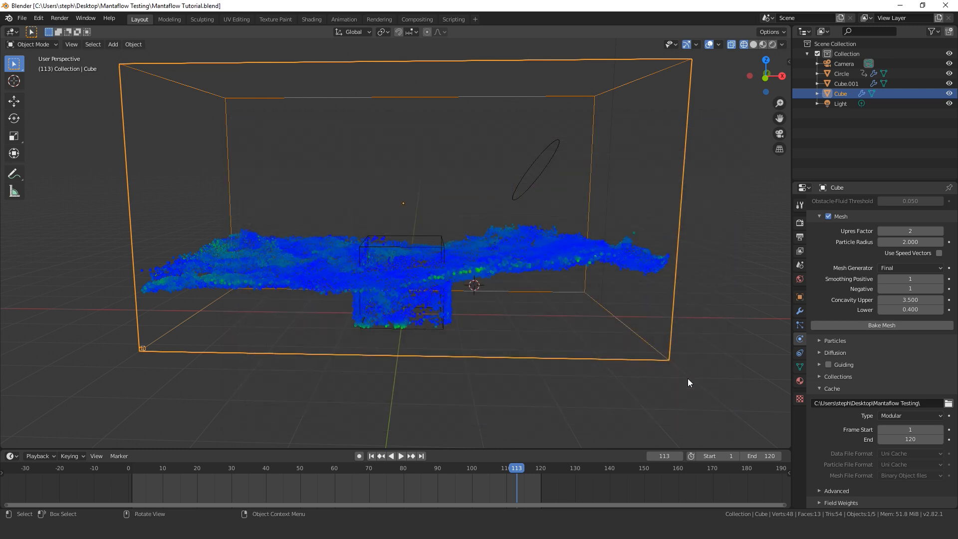
# - Bake the domain's liquid mesh and play back the meshed simulation up to frame 65
pyautogui.click(886, 327)
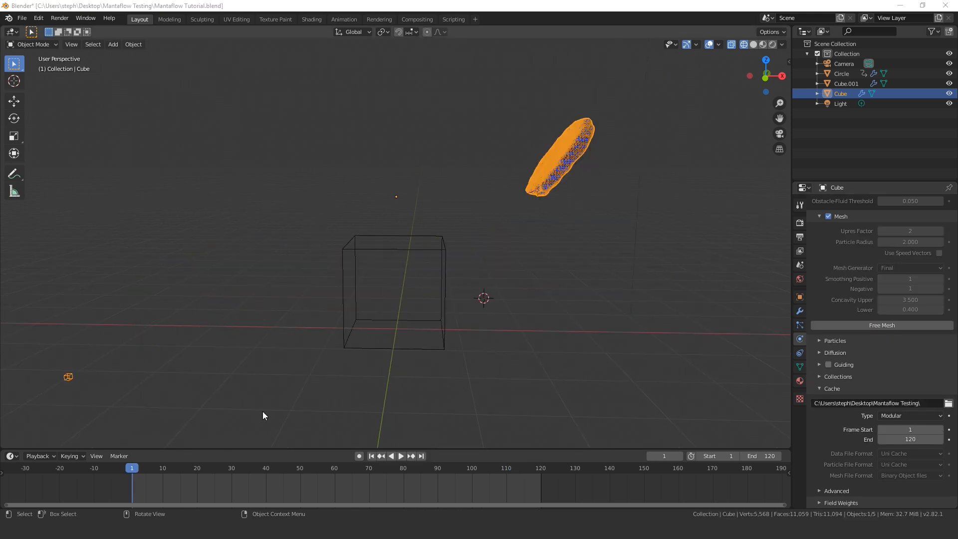
pyautogui.press('space')
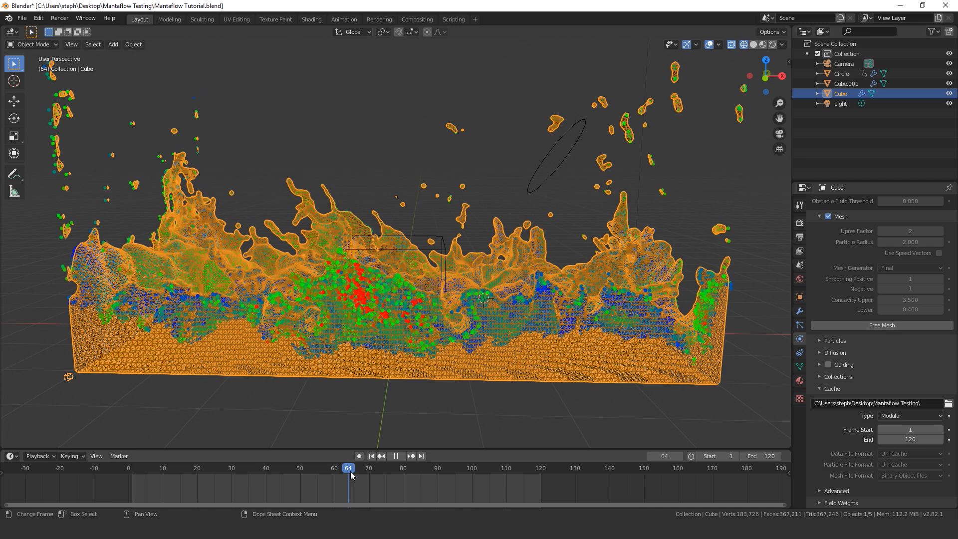
pyautogui.press('space')
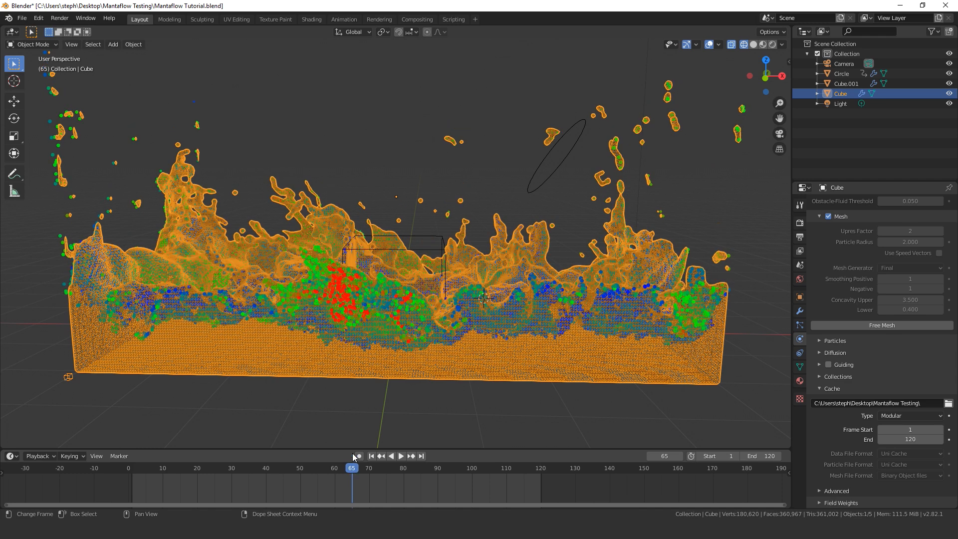
# - Add an ico sphere to the scene and reduce it to 1 subdivision
pyautogui.scroll(-2, 484, 307)
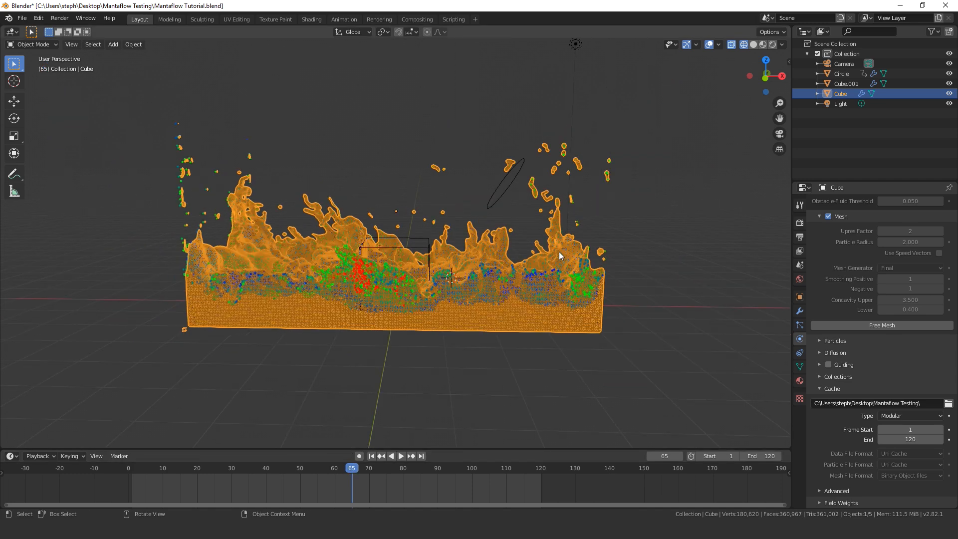
pyautogui.scroll(1, 494, 255)
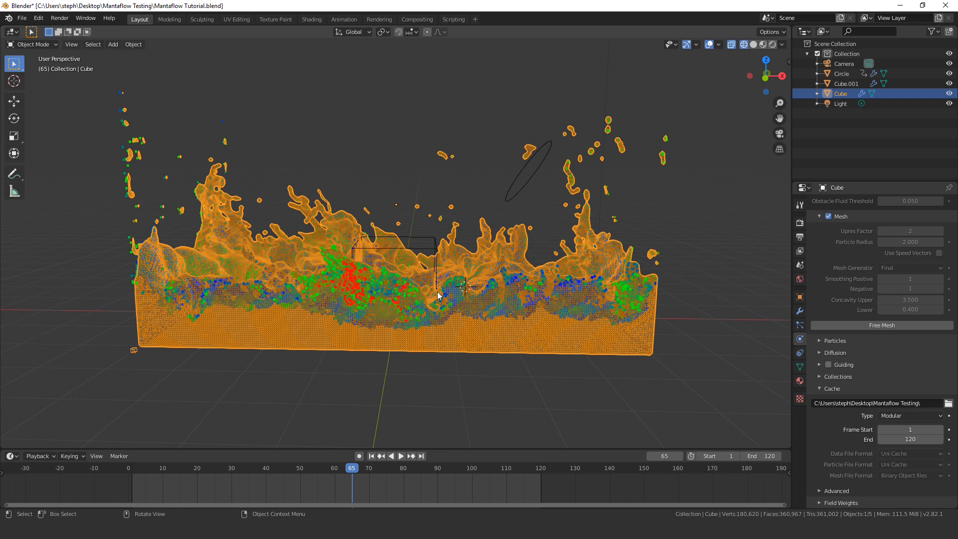
pyautogui.hotkey('shift', 'a')
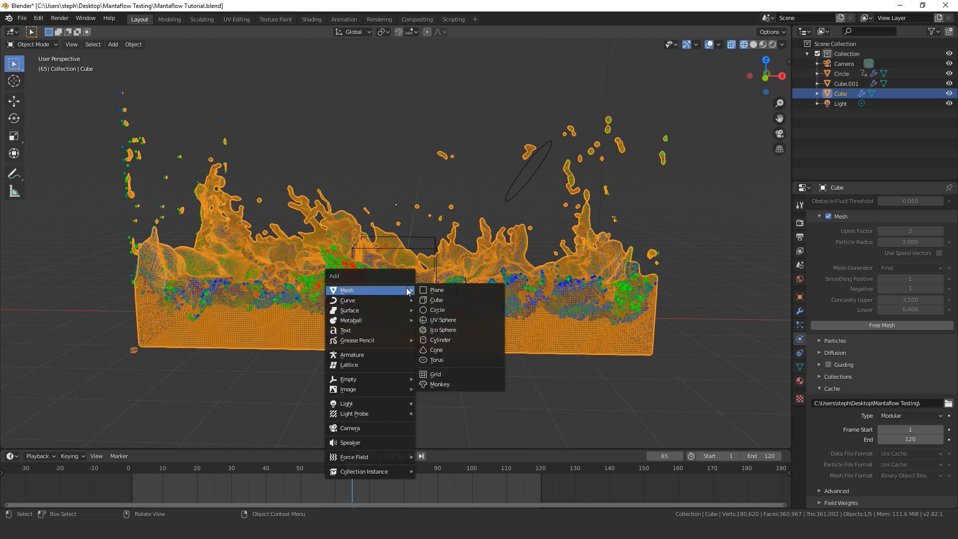
pyautogui.click(442, 330)
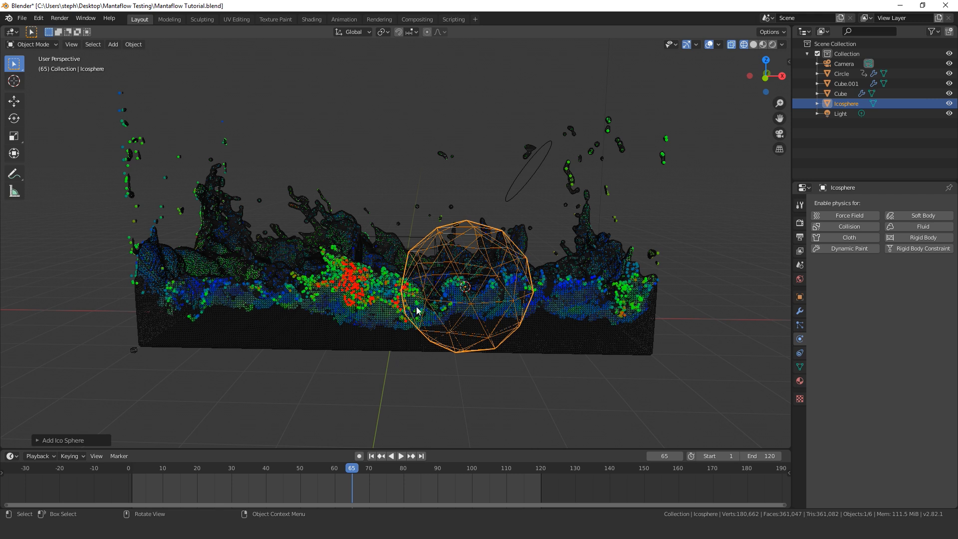
pyautogui.click(36, 441)
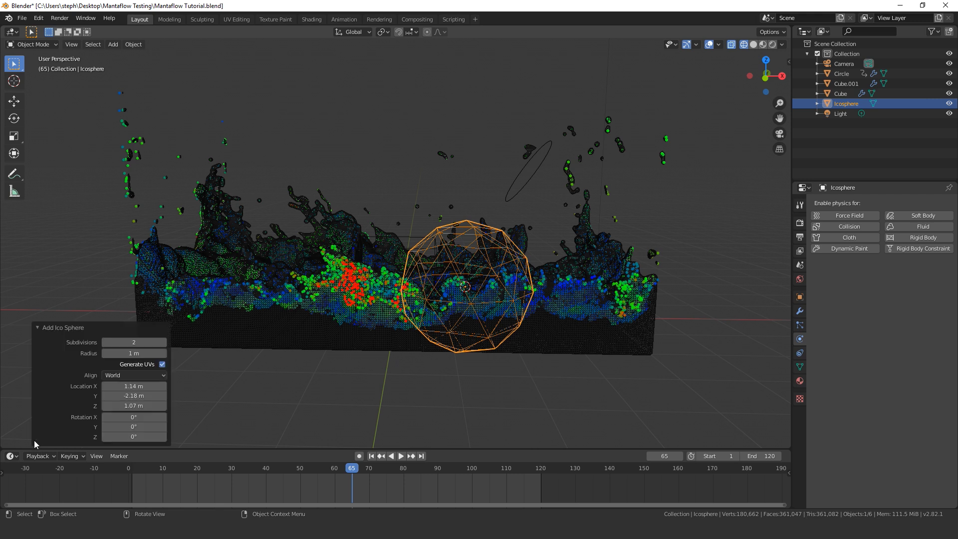
pyautogui.click(105, 343)
pyautogui.click(56, 330)
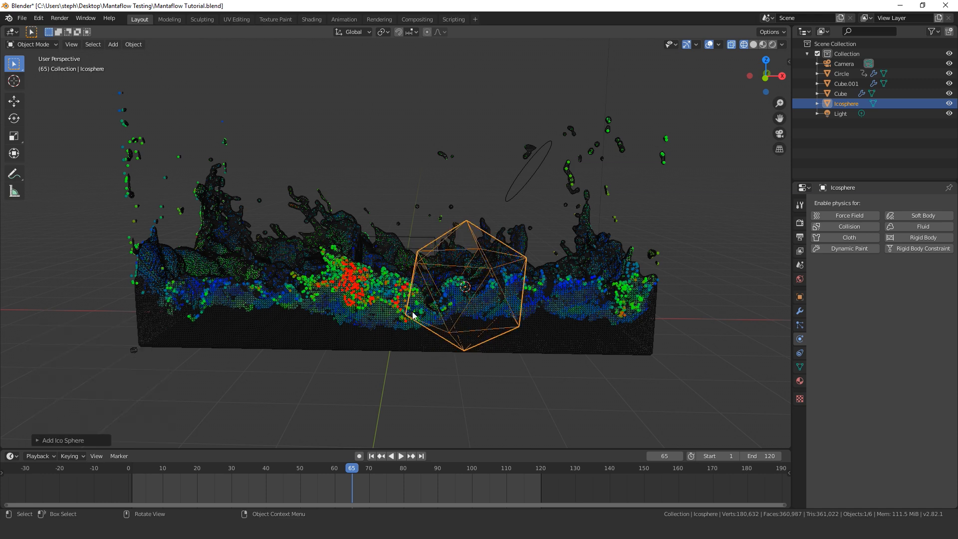
# - Shrink the icosphere and move it along the X axis to well outside the liquid domain
pyautogui.scroll(1, 421, 275)
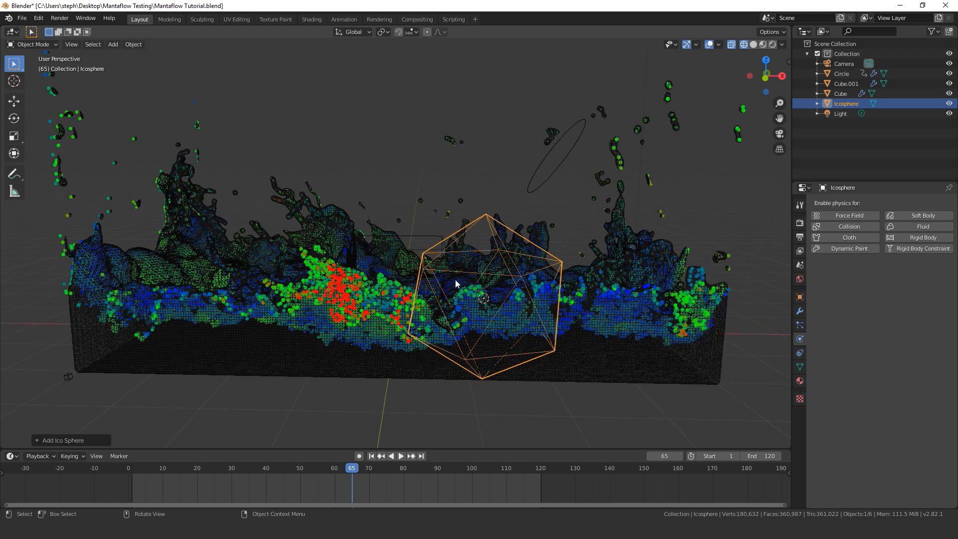
pyautogui.keyDown('shift'); pyautogui.moveTo(501, 263); pyautogui.dragTo(418, 224, button='middle'); pyautogui.keyUp('shift')
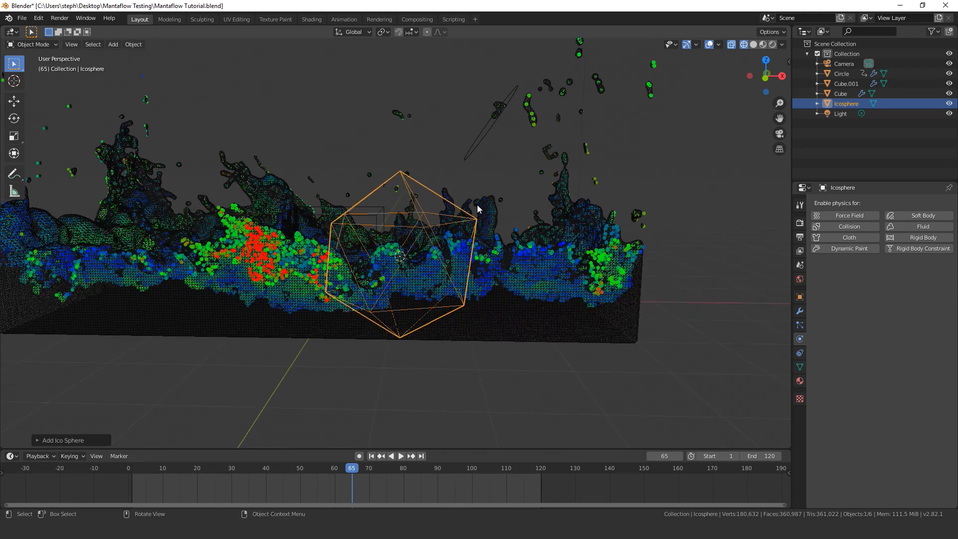
pyautogui.press('s')
pyautogui.click(440, 242)
pyautogui.press('g')
pyautogui.press('x')
pyautogui.click(773, 285)
pyautogui.scroll(-5, 678, 305)
pyautogui.press('g')
pyautogui.click(629, 297)
# - Scale the icosphere down further and move it about 1.9 m more along the global X axis
pyautogui.press('s')
pyautogui.click(580, 286)
pyautogui.press('g')
pyautogui.press('x')
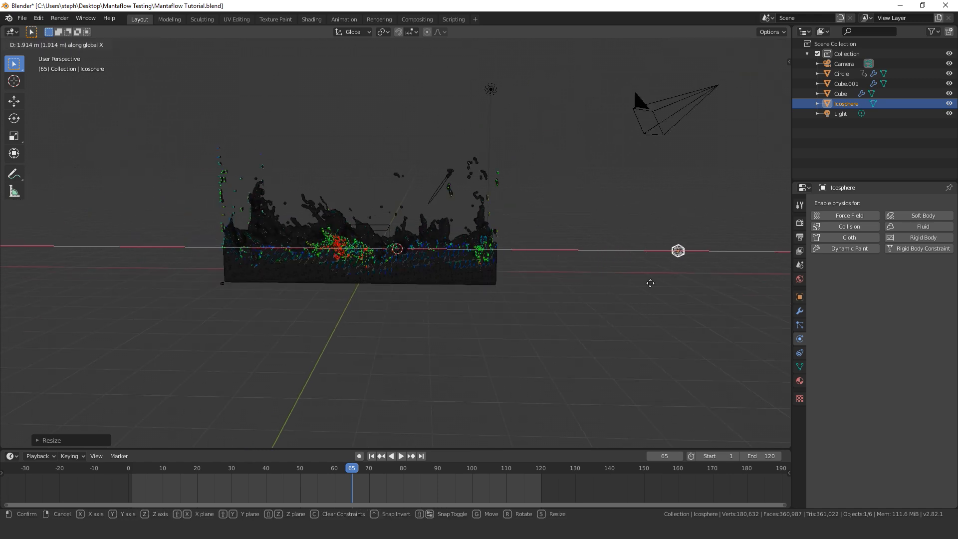
pyautogui.click(651, 281)
# - Set the domain's FLIP Particles to render as Object, using the Icosphere as the instance object
pyautogui.scroll(3, 478, 284)
pyautogui.click(500, 231)
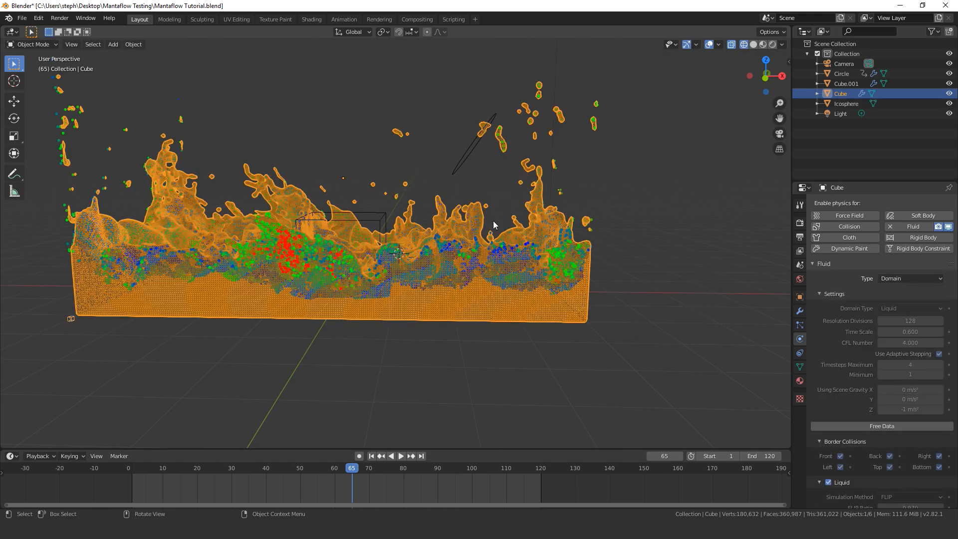
pyautogui.click(800, 325)
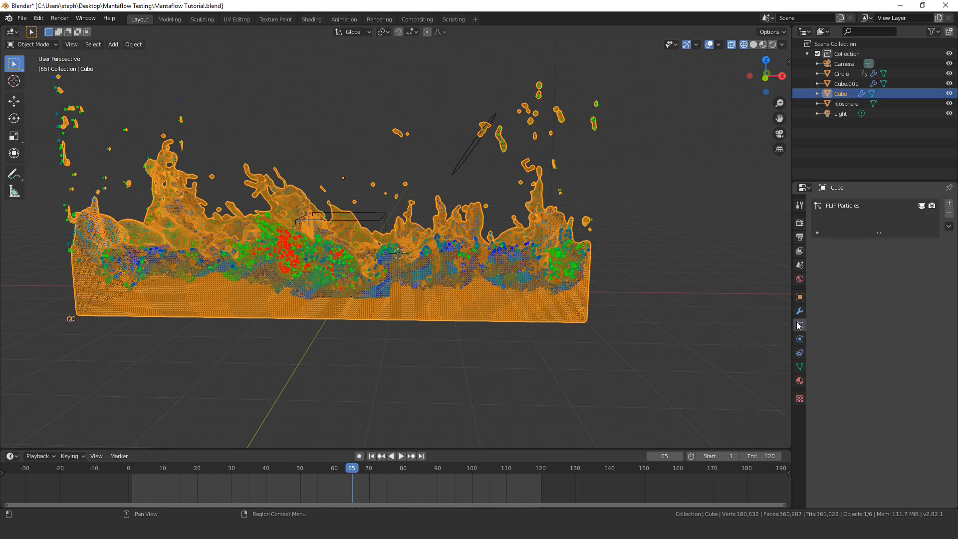
pyautogui.click(840, 205)
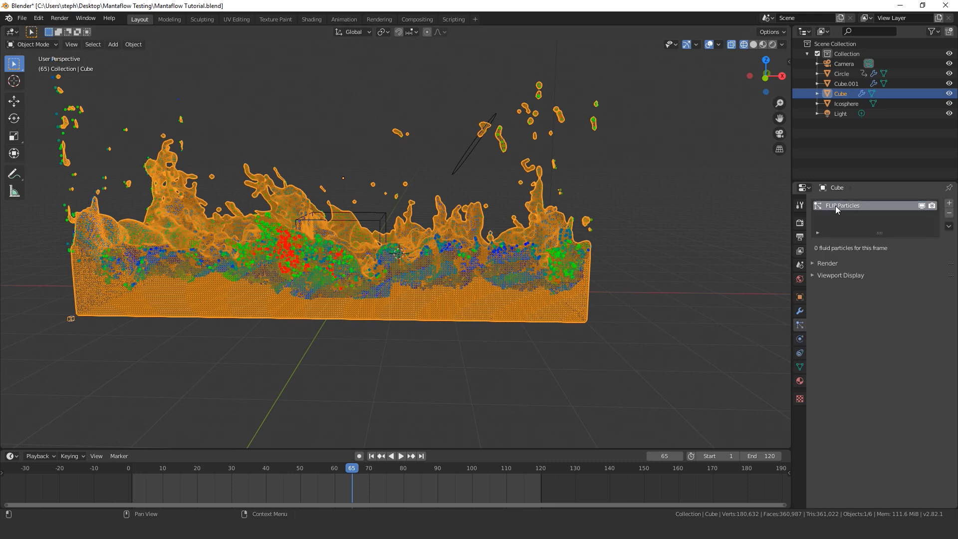
pyautogui.click(826, 265)
pyautogui.click(903, 278)
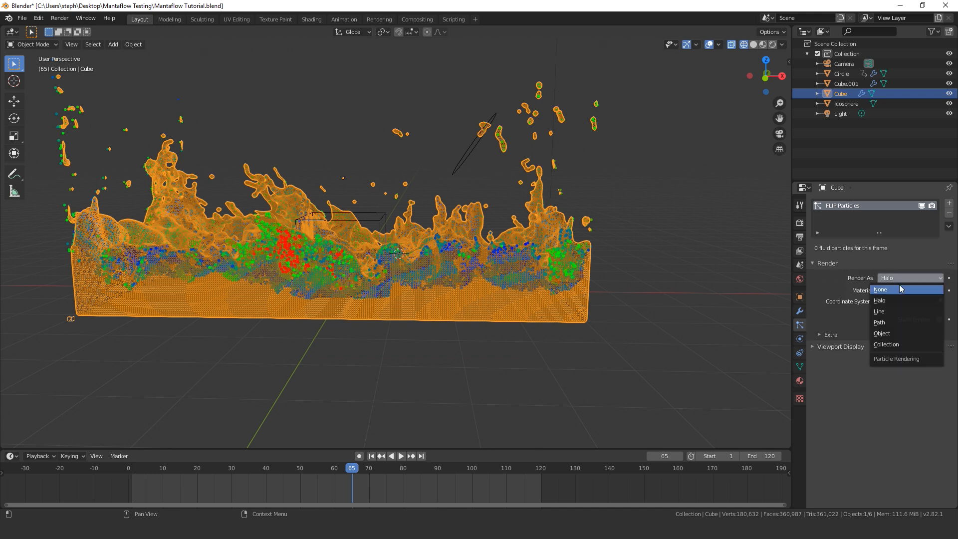
pyautogui.click(898, 333)
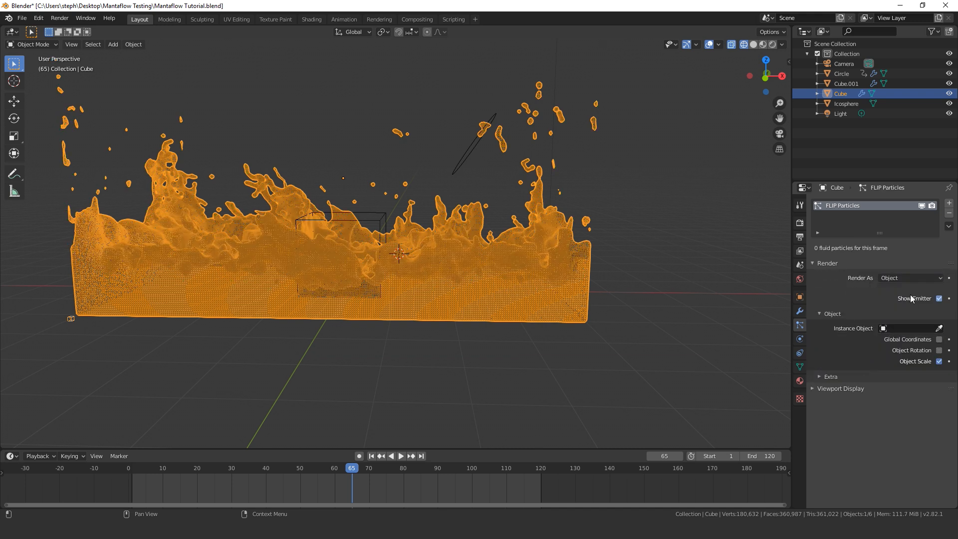
pyautogui.click(910, 327)
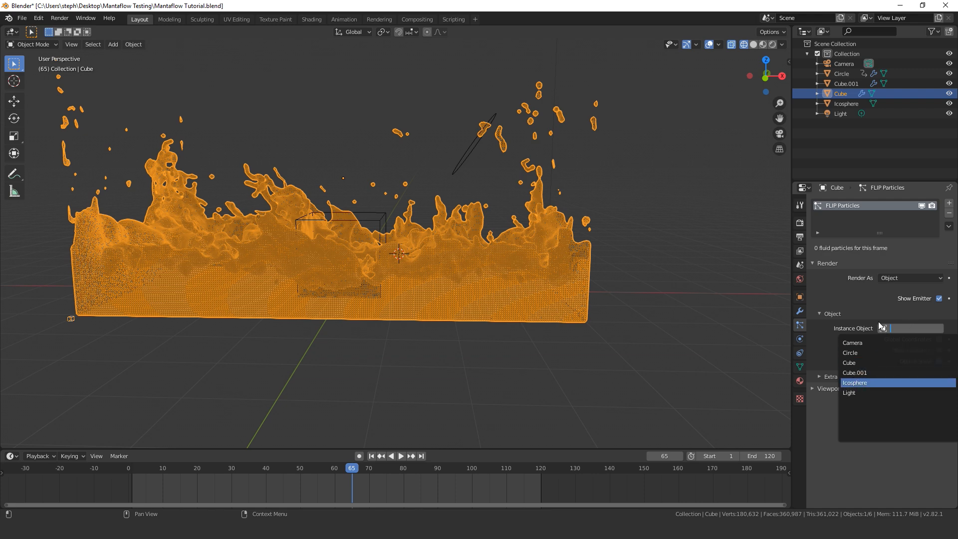
pyautogui.click(854, 383)
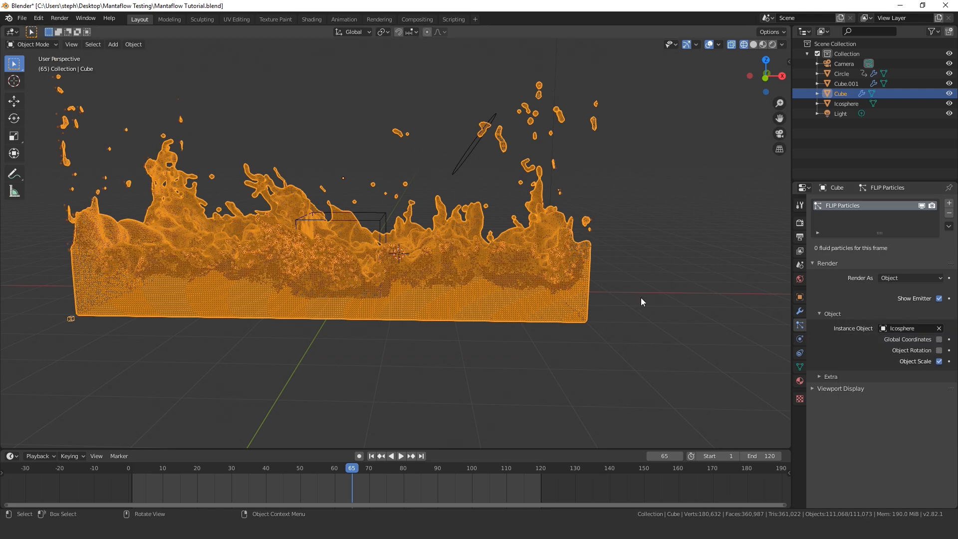
# - Hide the domain's FLIP Particles in the viewport while keeping them enabled for rendering
pyautogui.scroll(3, 640, 297)
pyautogui.scroll(-4, 640, 297)
pyautogui.click(921, 205)
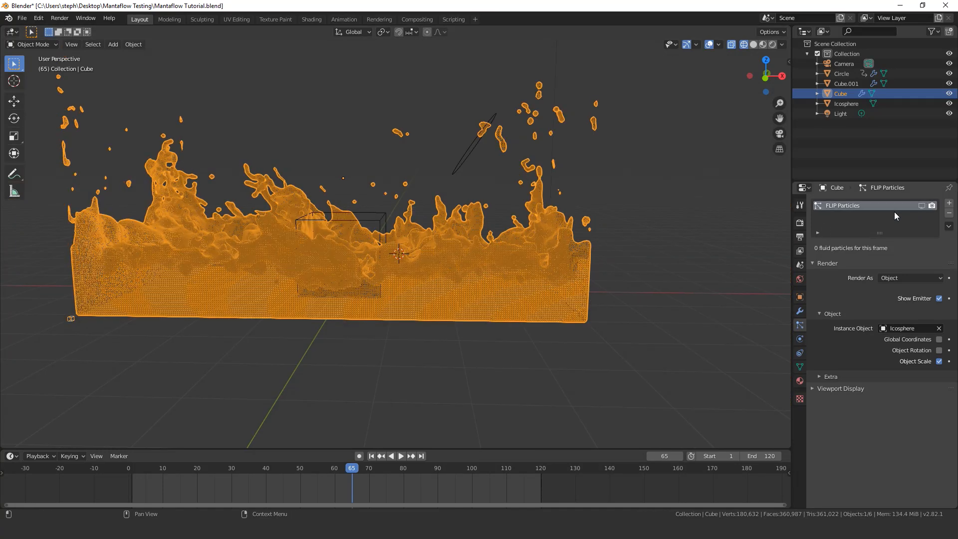
pyautogui.scroll(4, 440, 258)
pyautogui.scroll(-4, 534, 253)
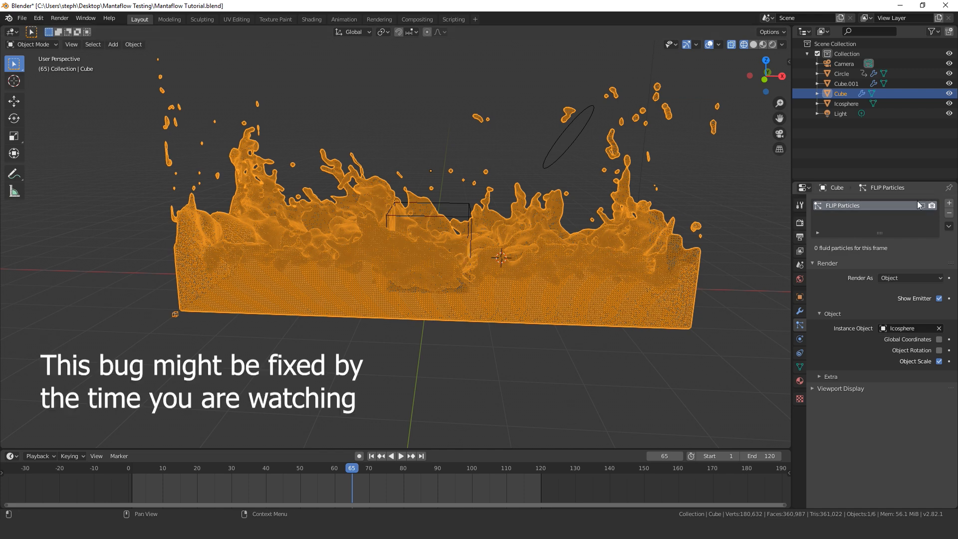
# - Apply smooth shading to the domain's liquid mesh
pyautogui.moveTo(478, 227); pyautogui.dragTo(475, 278, button='middle')
pyautogui.rightClick(541, 230)
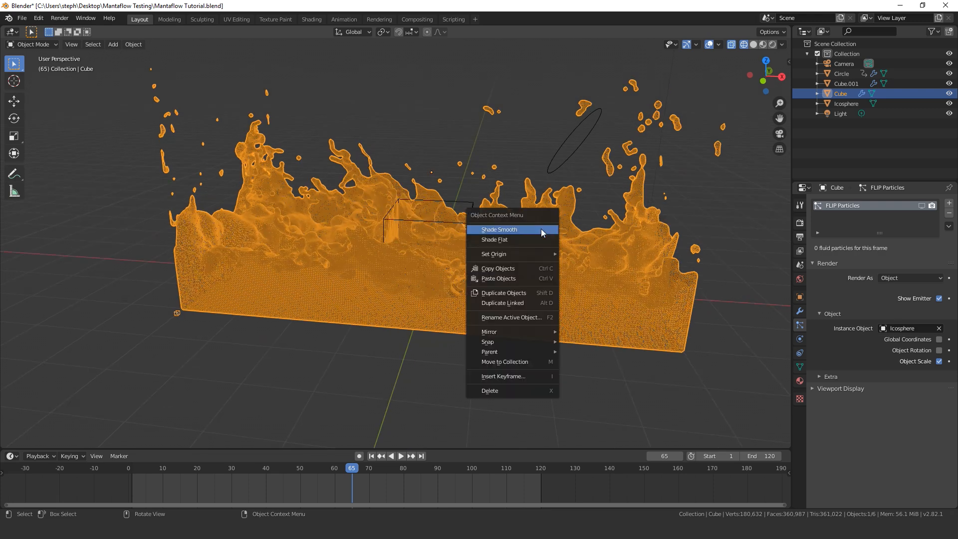
pyautogui.click(499, 228)
pyautogui.scroll(-3, 514, 255)
pyautogui.moveTo(469, 261)
pyautogui.mouseDown(button='middle')
pyautogui.moveTo(436, 244)
pyautogui.moveTo(468, 255)
pyautogui.mouseUp(button='middle')
pyautogui.scroll(4, 468, 255)
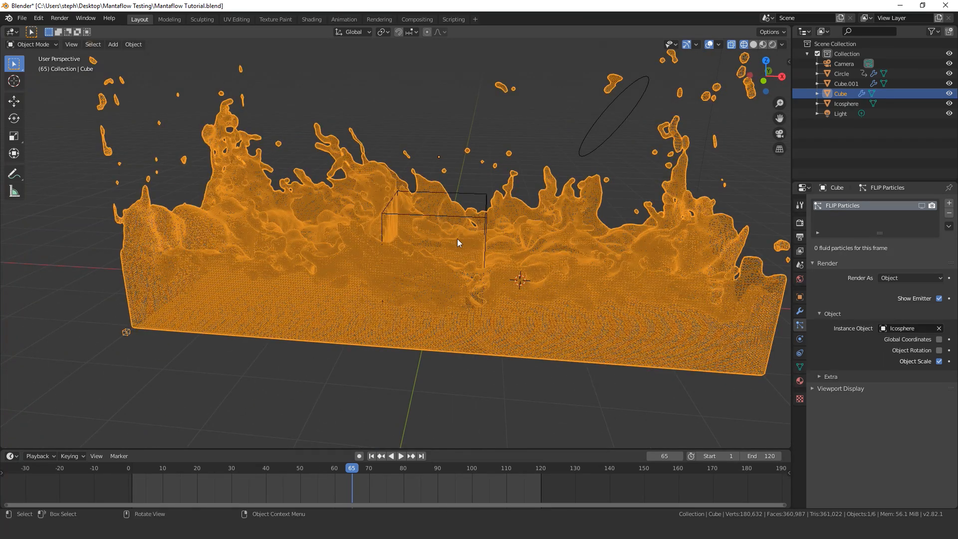
pyautogui.scroll(-2, 469, 250)
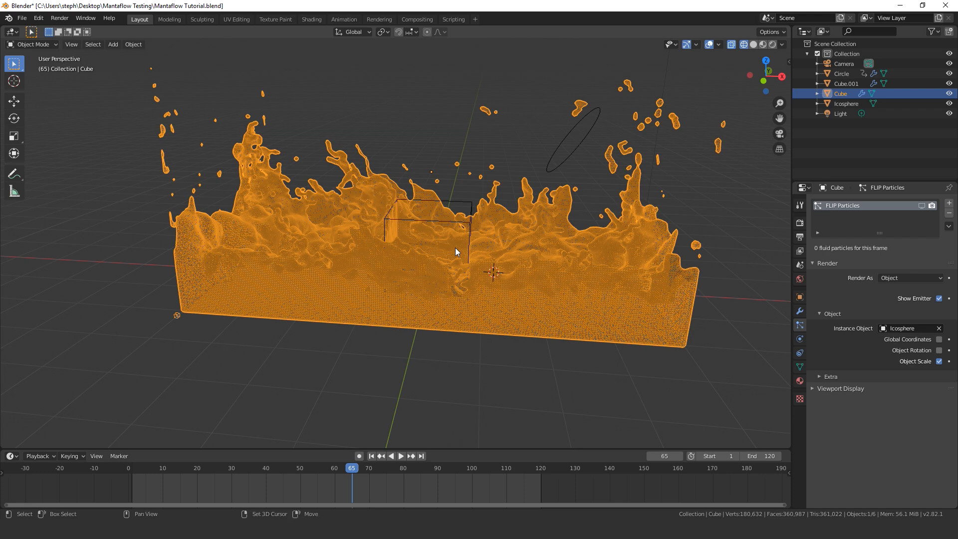
# - Reset the 3D cursor to the world origin and add a plane there
pyautogui.hotkey('shift', 'c')
pyautogui.scroll(4, 310, 309)
pyautogui.keyDown('shift'); pyautogui.moveTo(310, 310); pyautogui.dragTo(449, 199, button='middle'); pyautogui.keyUp('shift')
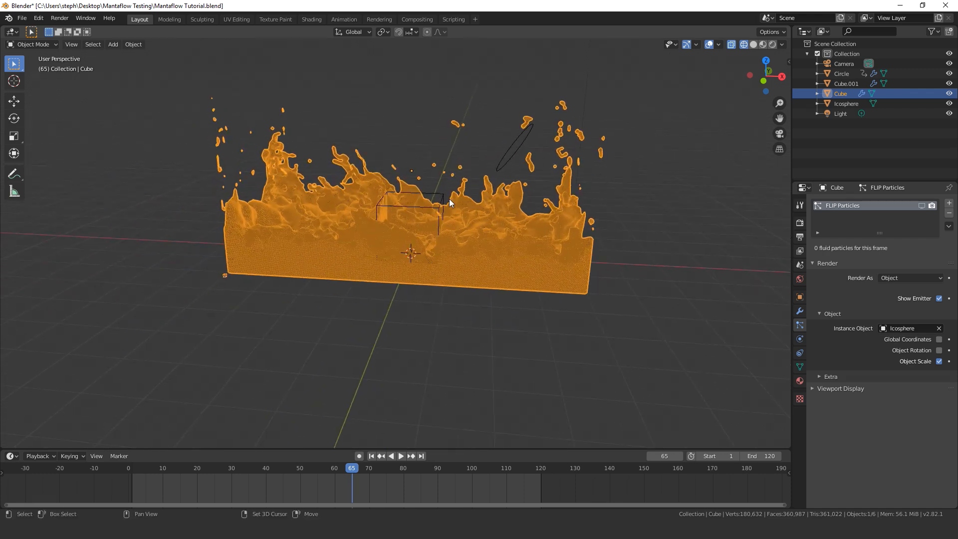
pyautogui.scroll(3, 439, 210)
pyautogui.hotkey('shift', 'a')
pyautogui.moveTo(428, 221)
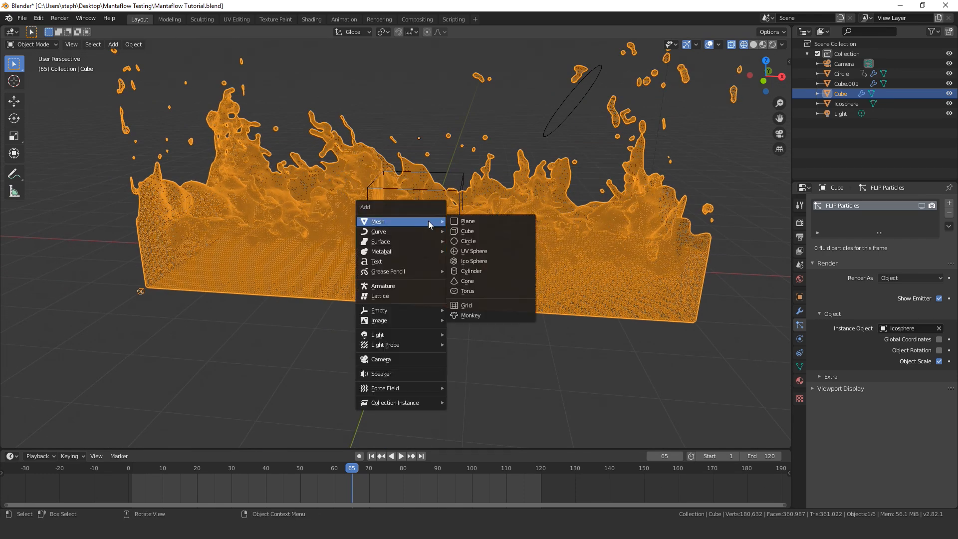
pyautogui.click(485, 224)
# - Scale the plane up until it extends far beyond the liquid domain and reposition it along the Z axis
pyautogui.press('s')
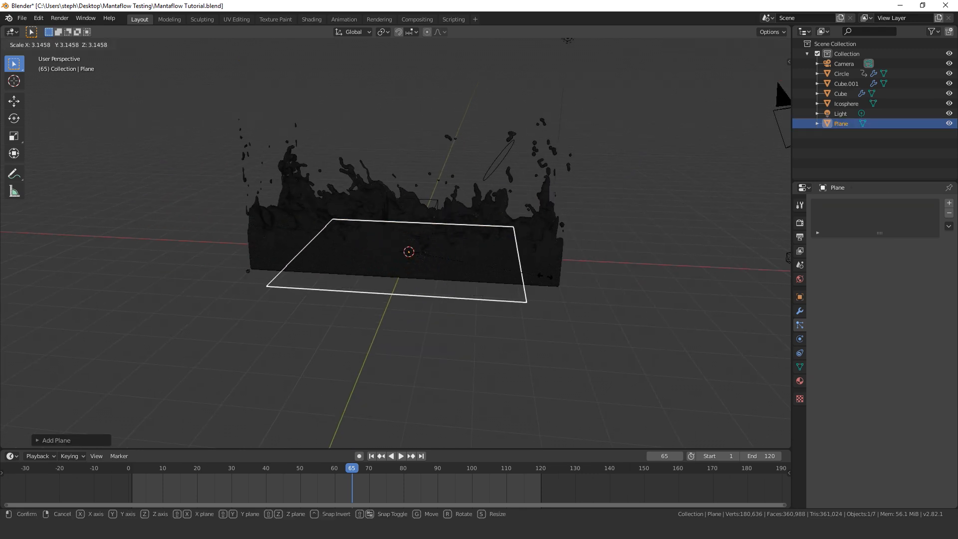
pyautogui.click(600, 273)
pyautogui.press('g')
pyautogui.press('z')
pyautogui.click(512, 269)
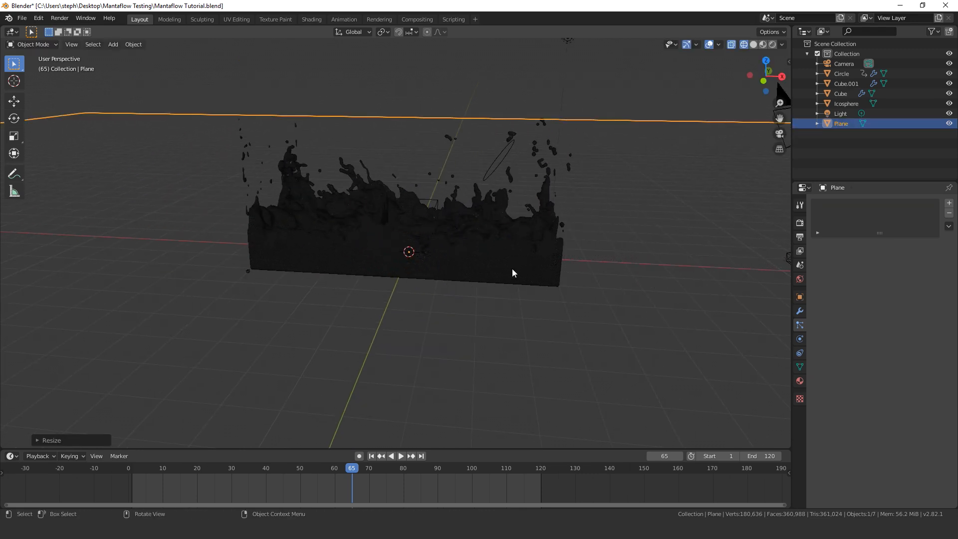
pyautogui.moveTo(512, 268); pyautogui.dragTo(496, 281, button='middle')
pyautogui.scroll(-2, 512, 268)
# - Give the world background colour an Environment Texture using evening_road_01_4k.hdr from the HDR Haven folder
pyautogui.click(798, 280)
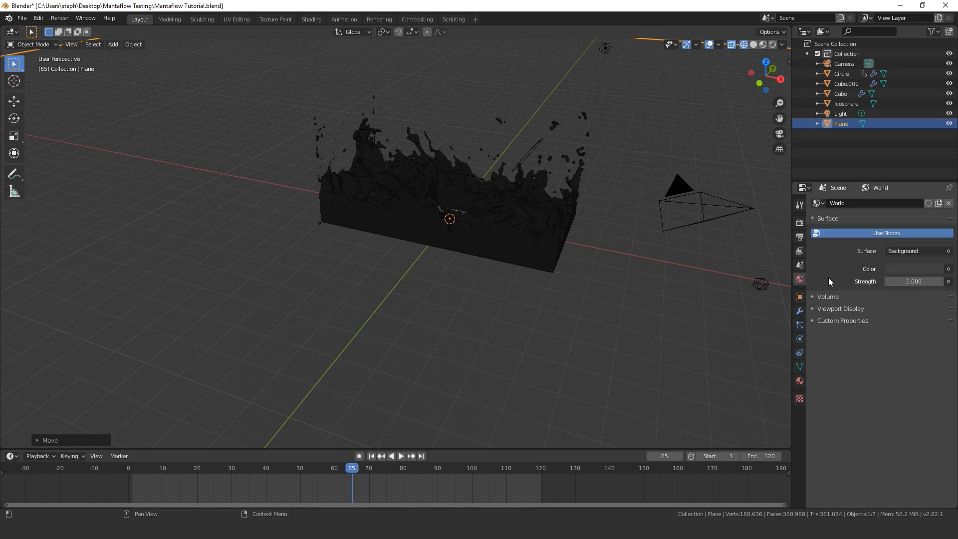
pyautogui.click(948, 269)
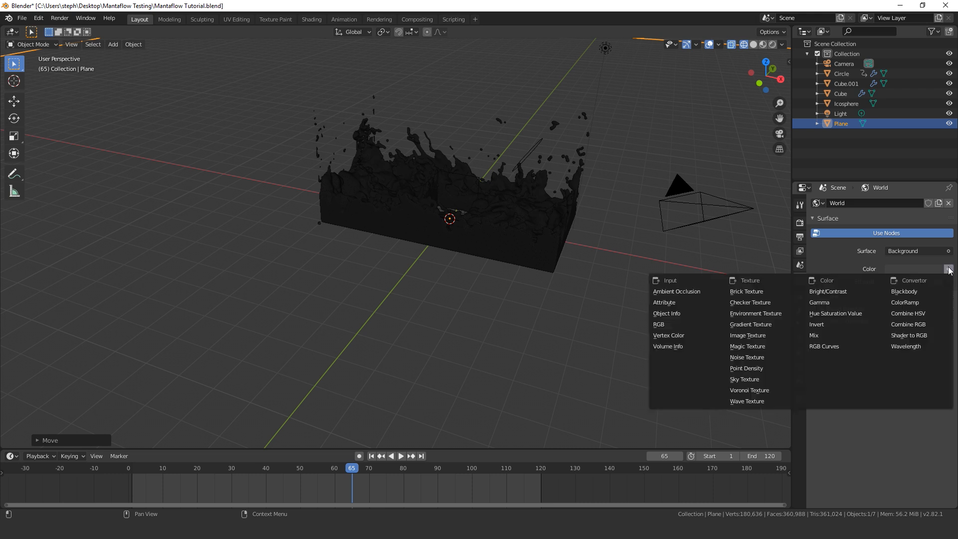
pyautogui.click(745, 314)
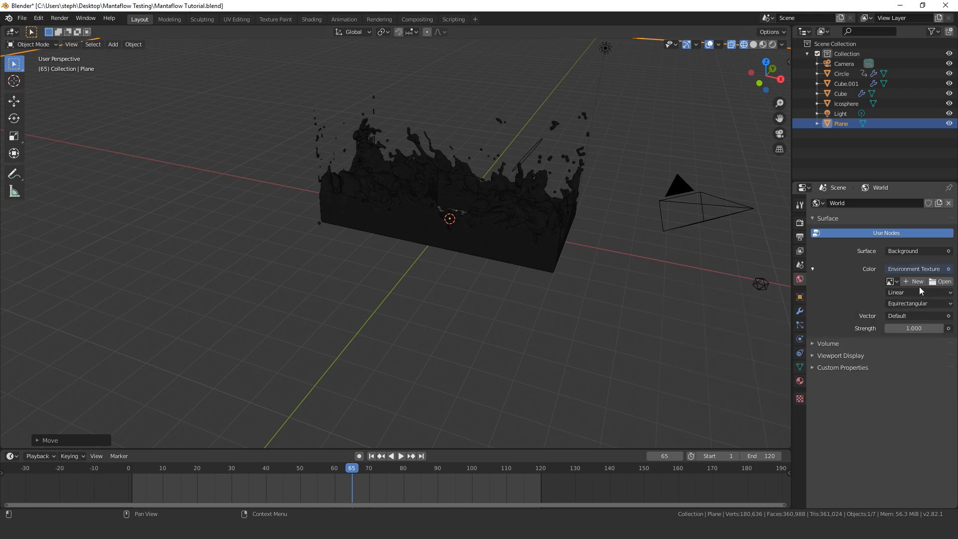
pyautogui.click(940, 281)
pyautogui.click(263, 358)
pyautogui.click(386, 272)
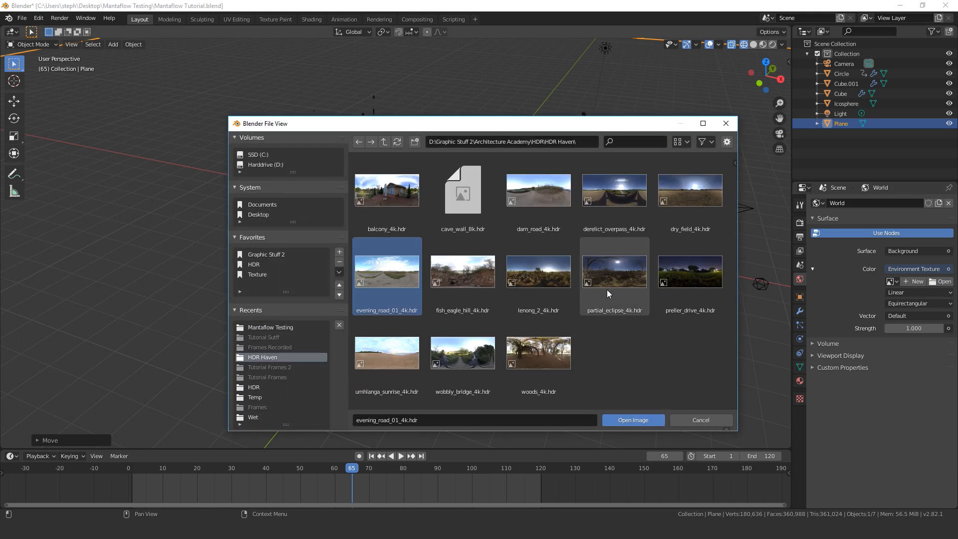
pyautogui.click(636, 419)
# - Set the world background strength to 0.6
pyautogui.click(913, 350)
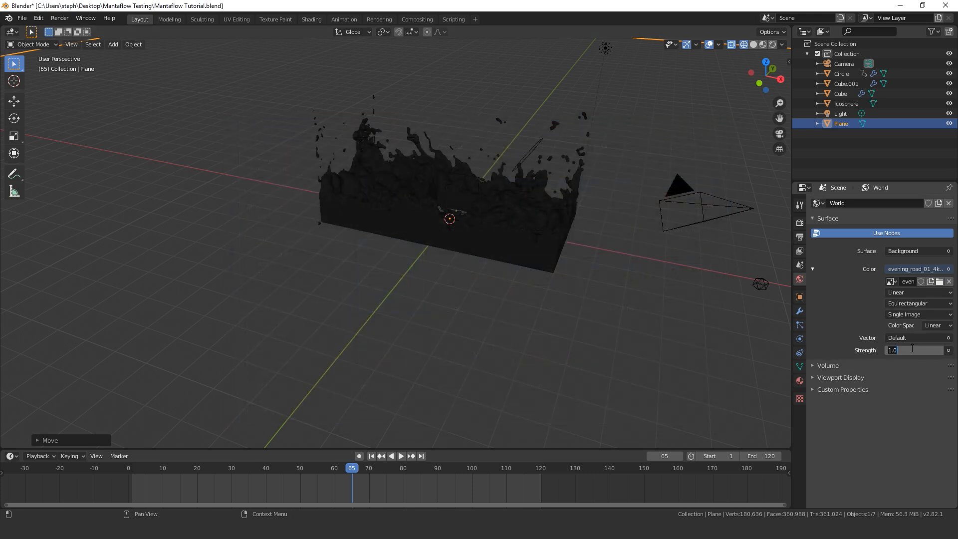
pyautogui.write('.')
pyautogui.press('Return')
# - Change the scene light to a Sun with a strength of 2 and expand its shadow settings
pyautogui.moveTo(735, 253); pyautogui.dragTo(522, 206, button='middle')
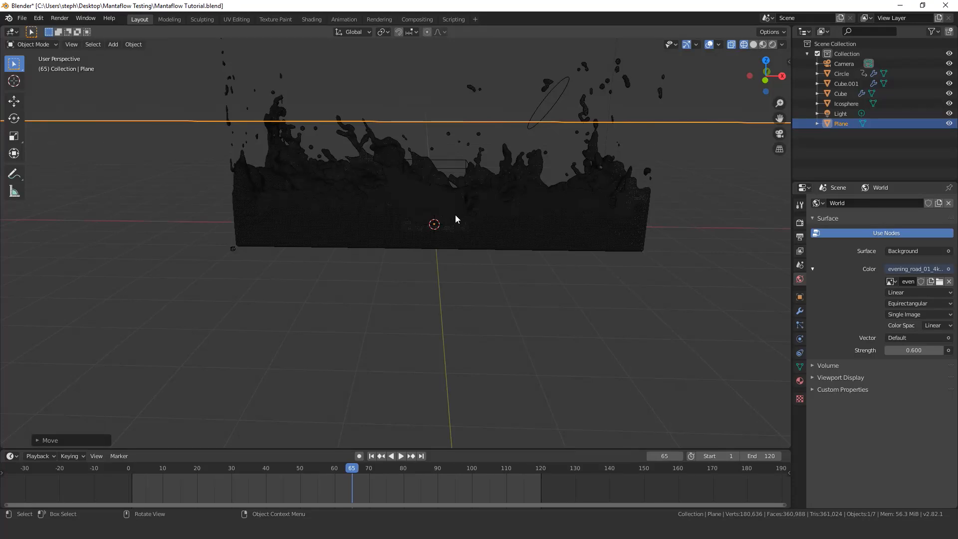
pyautogui.scroll(-4, 526, 151)
pyautogui.click(516, 92)
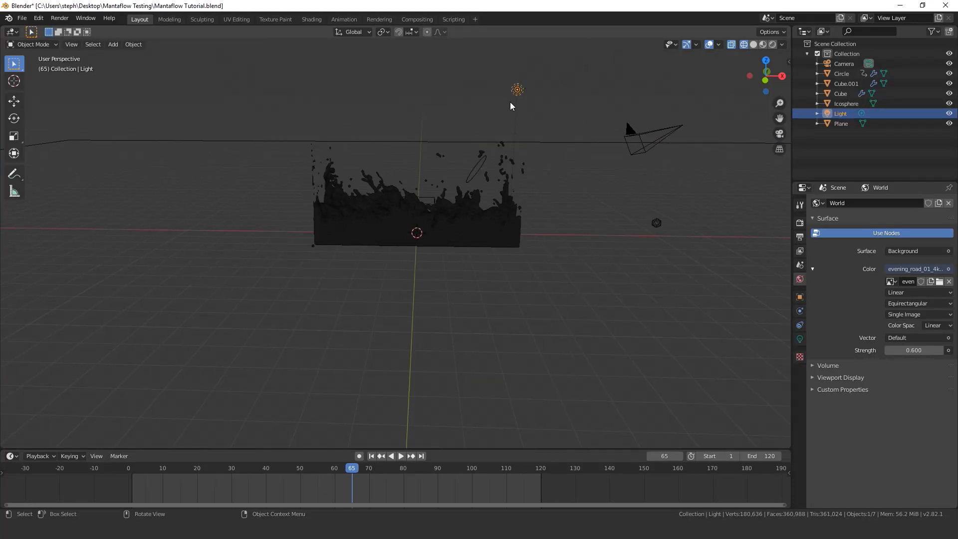
pyautogui.click(799, 340)
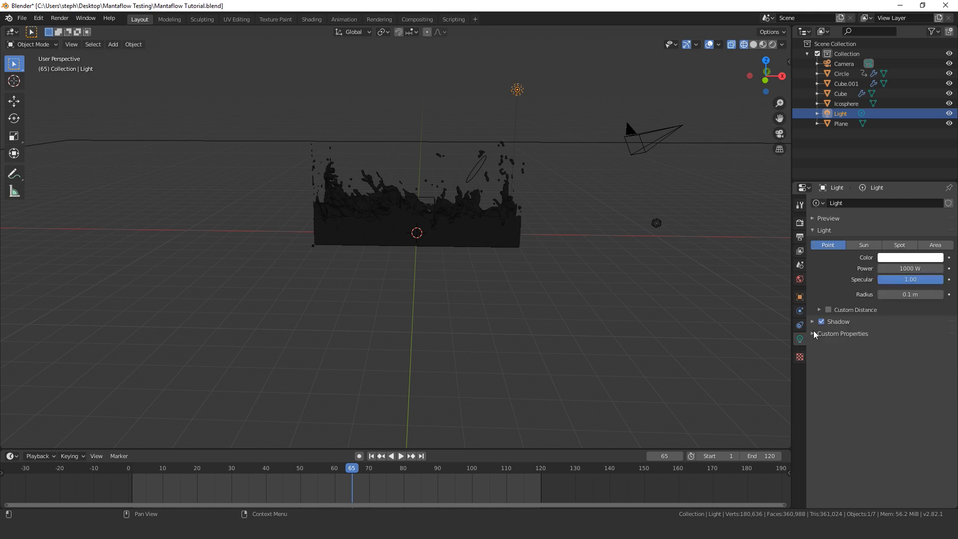
pyautogui.click(863, 247)
pyautogui.click(906, 268)
pyautogui.write('2')
pyautogui.press('Return')
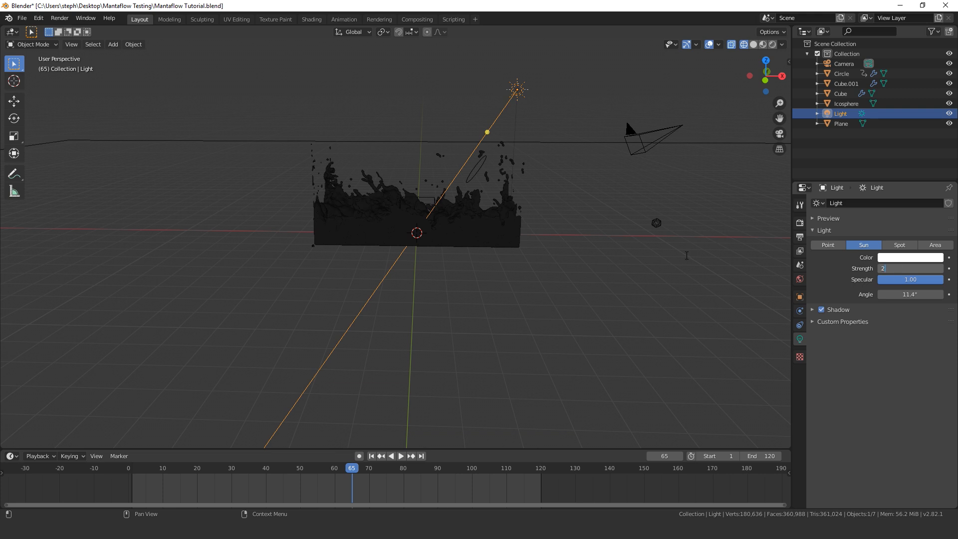
pyautogui.click(842, 310)
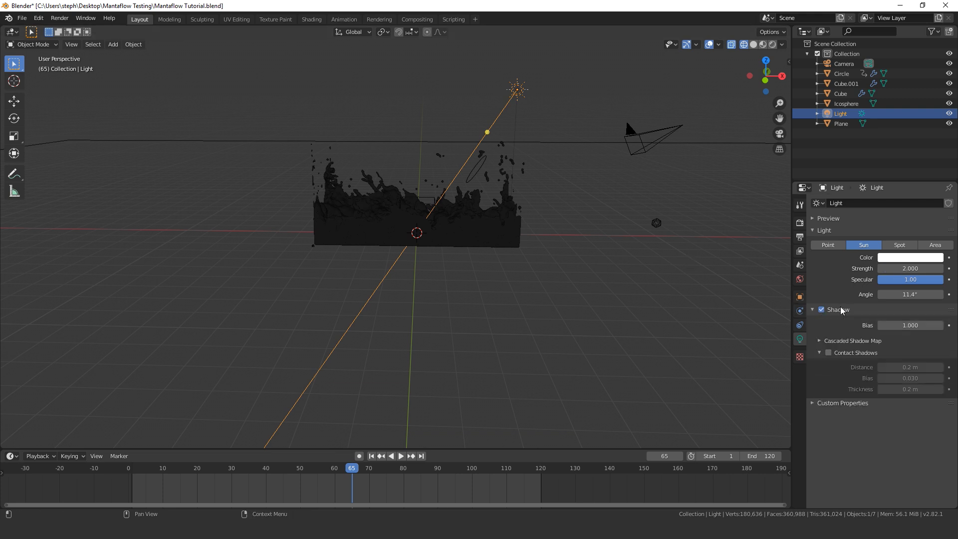
# - Enable Contact Shadows for the sun light and move the light farther to the side of the liquid domain
pyautogui.click(828, 353)
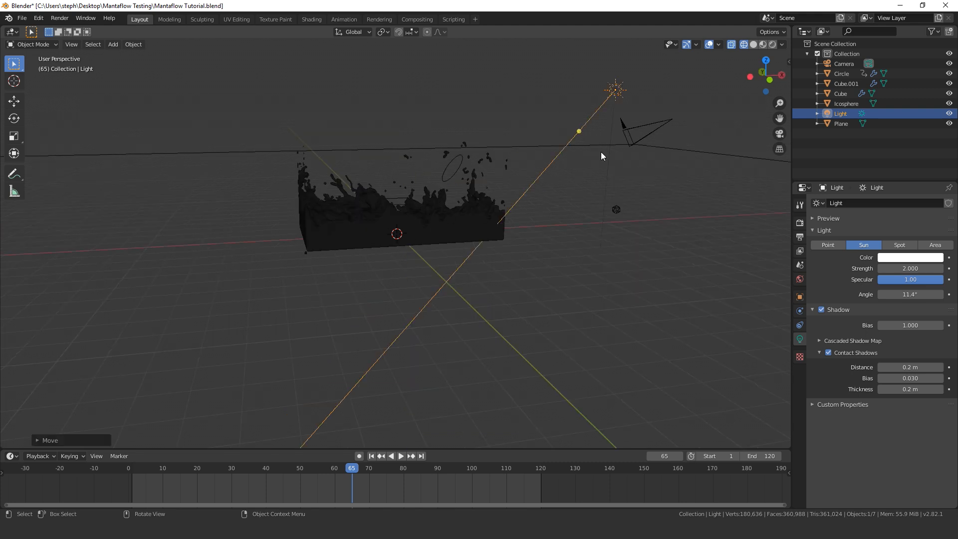
pyautogui.scroll(2, 601, 152)
pyautogui.moveTo(562, 137); pyautogui.dragTo(473, 93, button='middle')
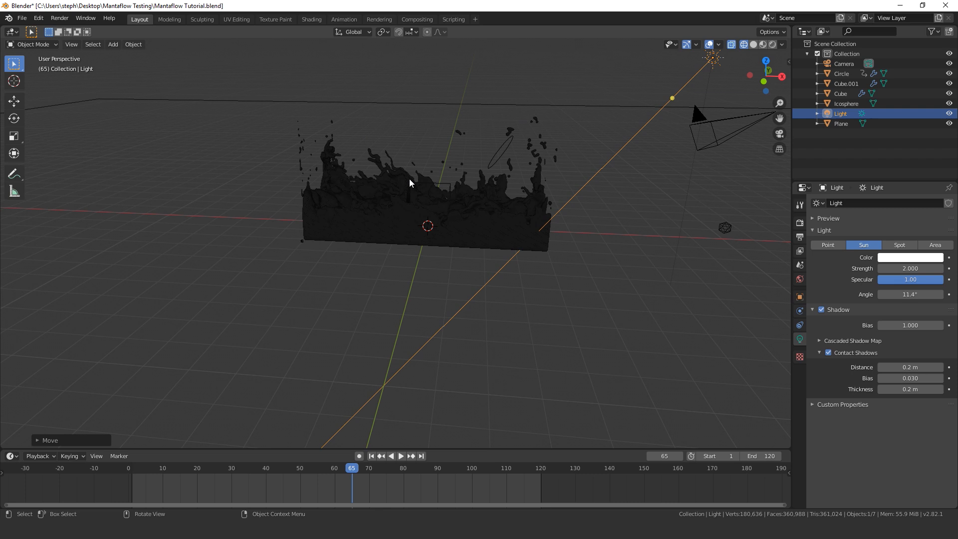
# - Set the transmission of the liquid domain's material to 1
pyautogui.click(526, 197)
pyautogui.scroll(3, 447, 158)
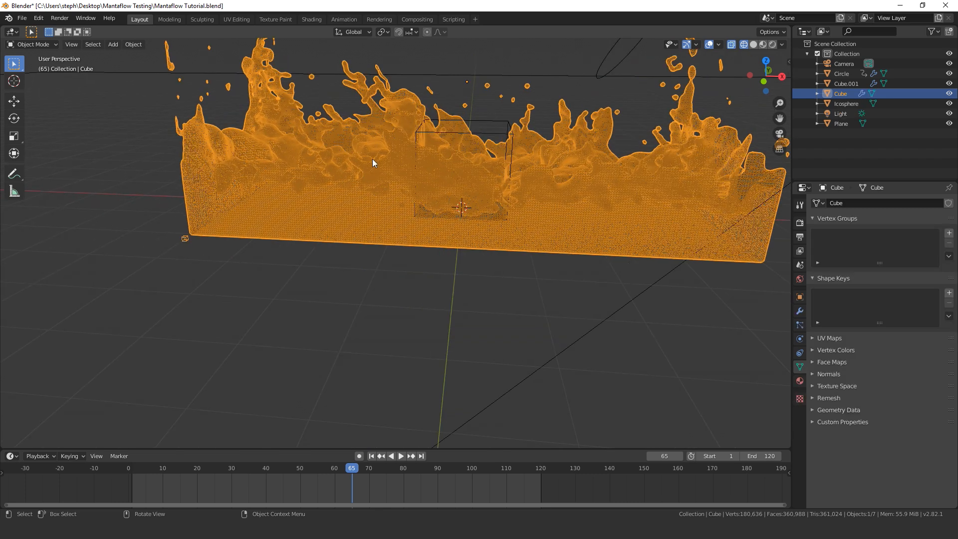
pyautogui.click(800, 381)
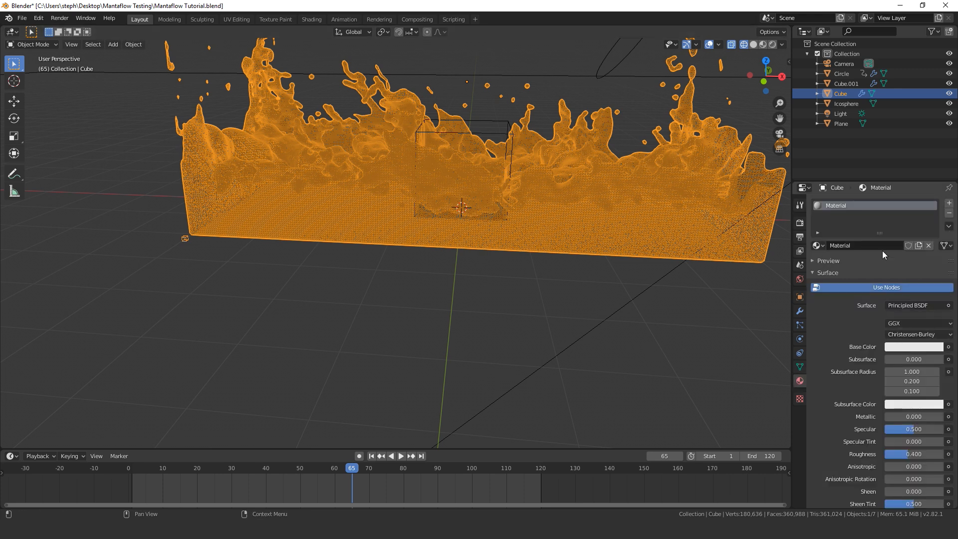
pyautogui.scroll(-8, 893, 337)
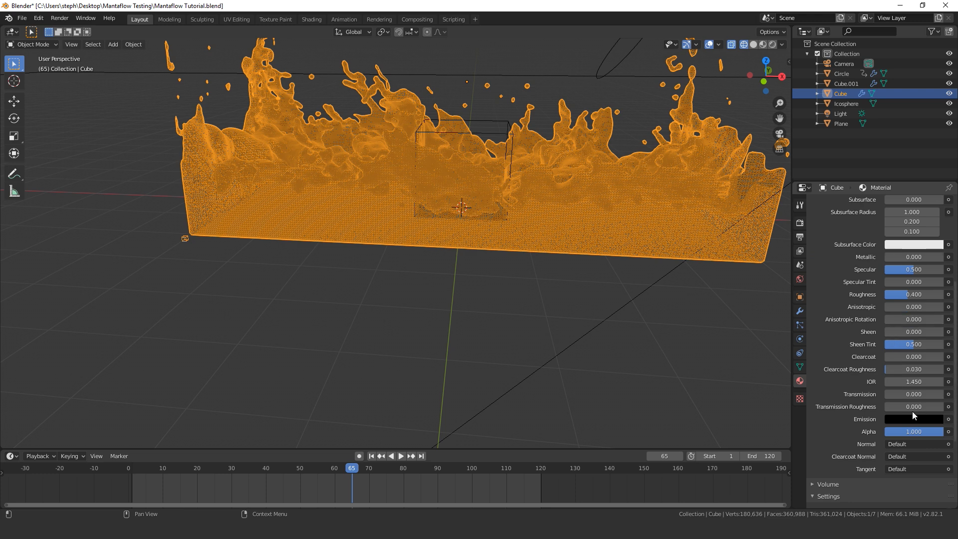
pyautogui.click(896, 394)
pyautogui.write('1')
pyautogui.press('Return')
# - Set the liquid material's IOR to 1.333 and lower its roughness
pyautogui.click(910, 382)
pyautogui.write('1.33')
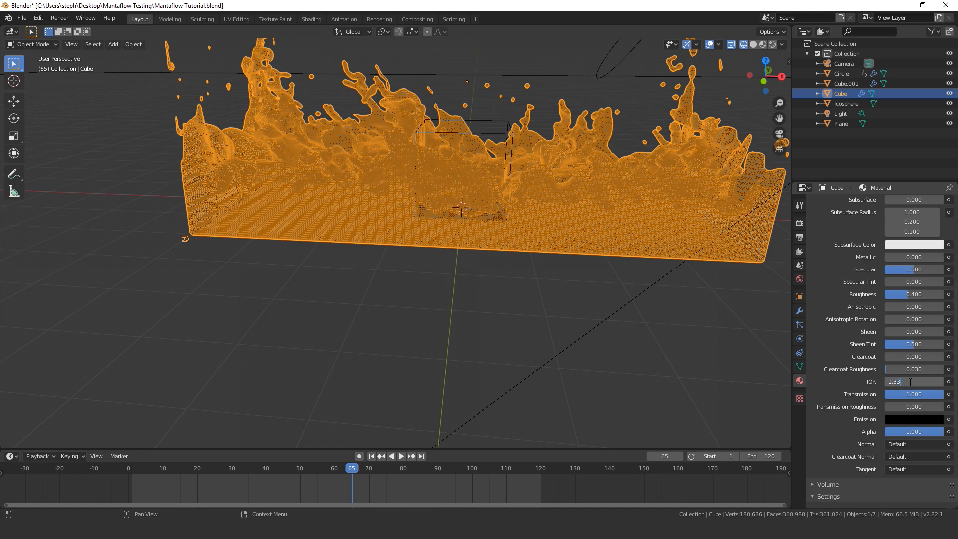
pyautogui.write('3')
pyautogui.press('Return')
pyautogui.scroll(1, 908, 379)
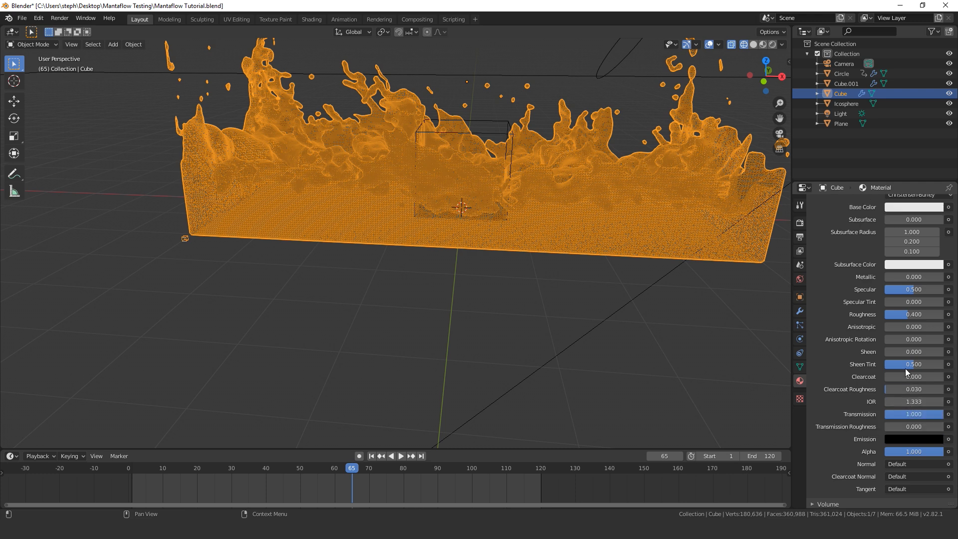
pyautogui.moveTo(922, 312); pyautogui.dragTo(885, 313)
pyautogui.scroll(-1, 901, 323)
# - Set the liquid material's blend mode to Alpha Blend, enable Screen Space Refraction and disable Show Backface
pyautogui.scroll(-6, 901, 322)
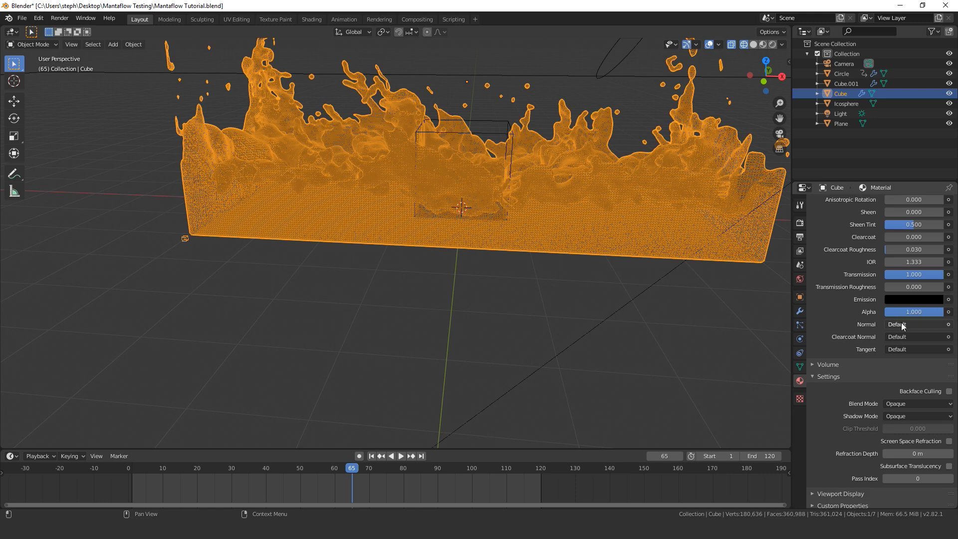
pyautogui.click(903, 403)
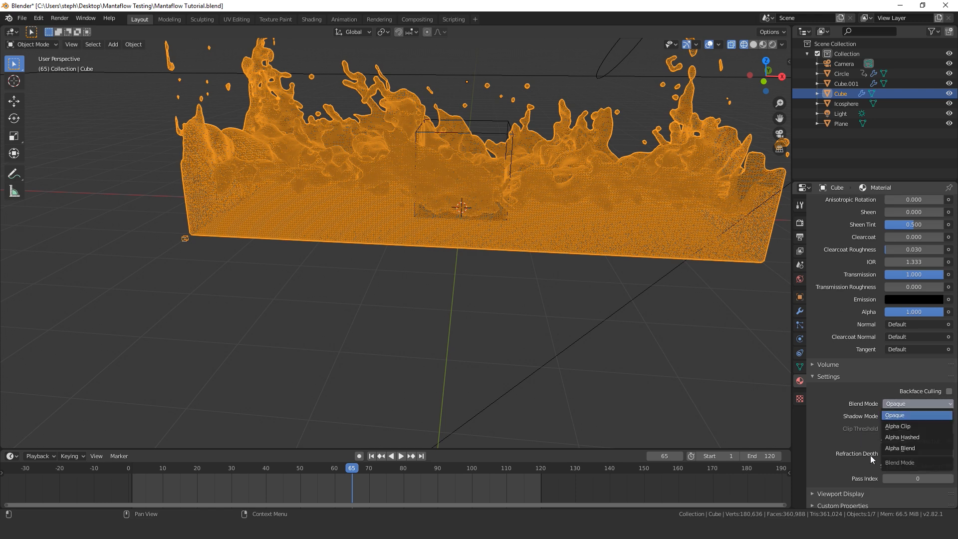
pyautogui.click(906, 448)
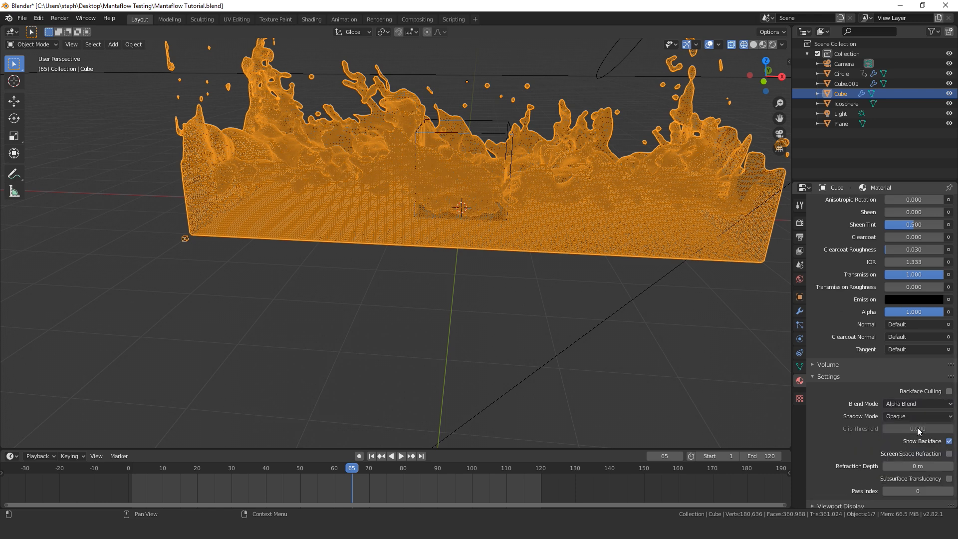
pyautogui.click(949, 454)
pyautogui.click(949, 441)
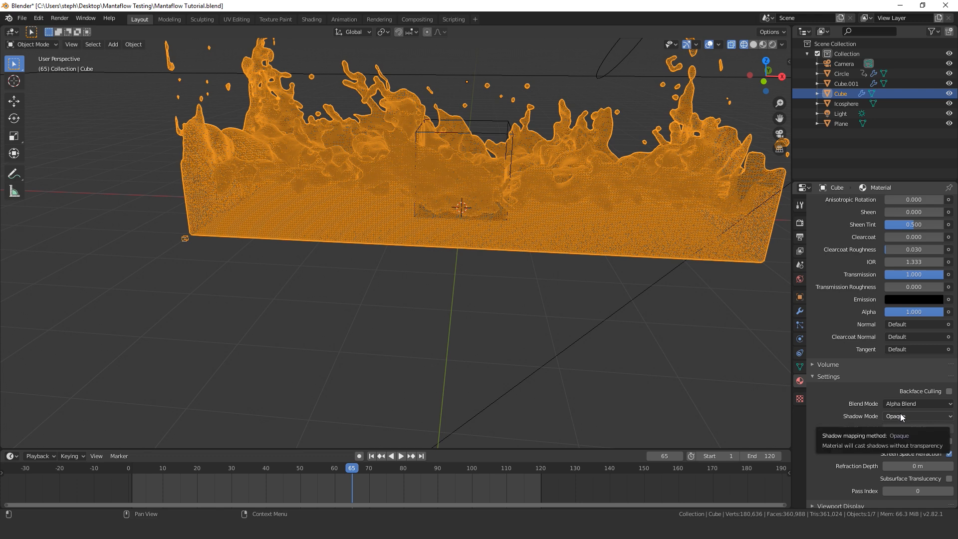
# - Enable Screen Space Reflections with Refraction for the Eevee render and switch the viewport to Rendered shading
pyautogui.click(800, 223)
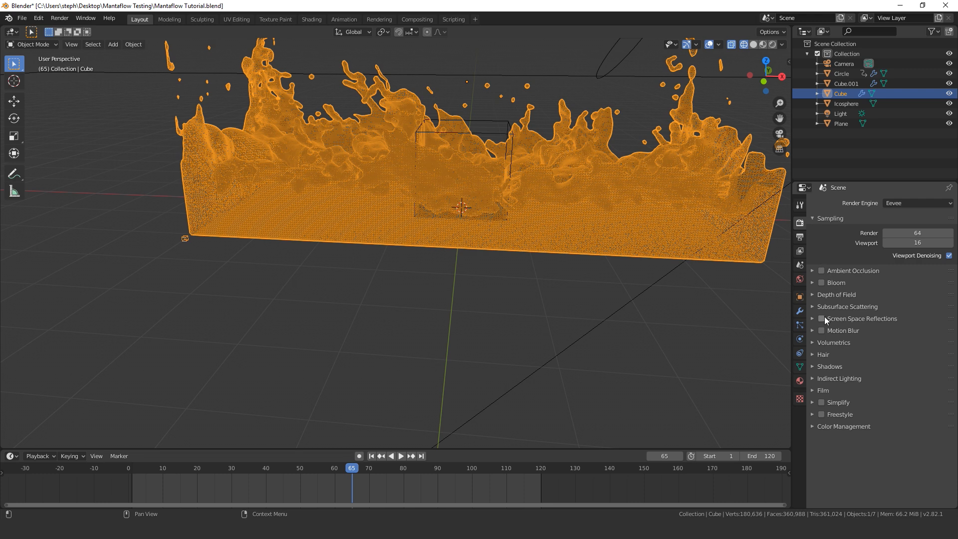
pyautogui.click(874, 318)
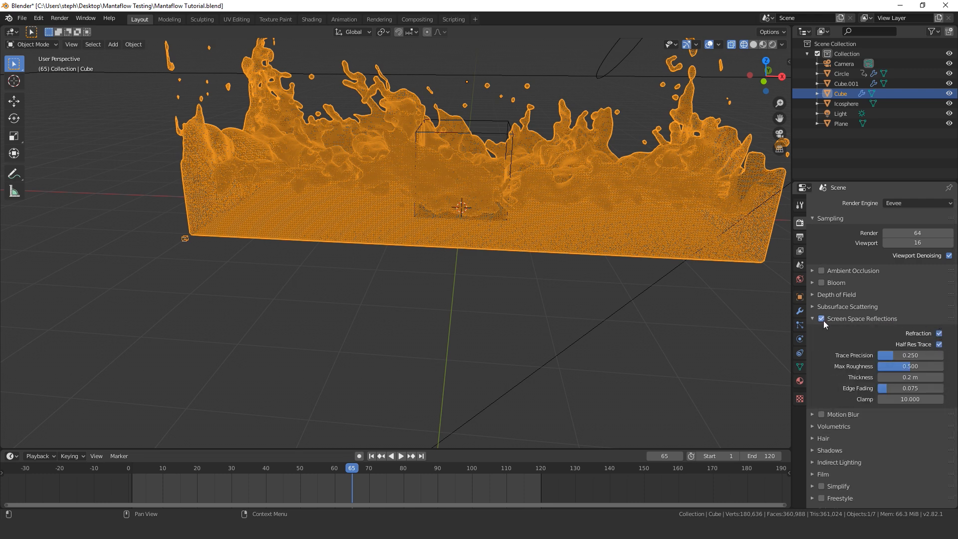
pyautogui.hotkey('shift', 'z')
pyautogui.press('z')
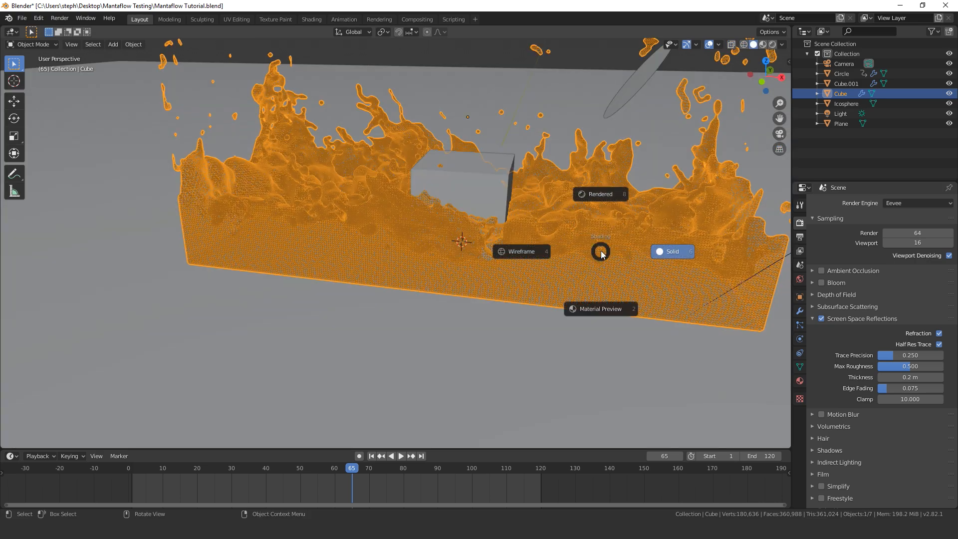
pyautogui.click(588, 170)
pyautogui.moveTo(499, 222); pyautogui.dragTo(448, 230, button='middle')
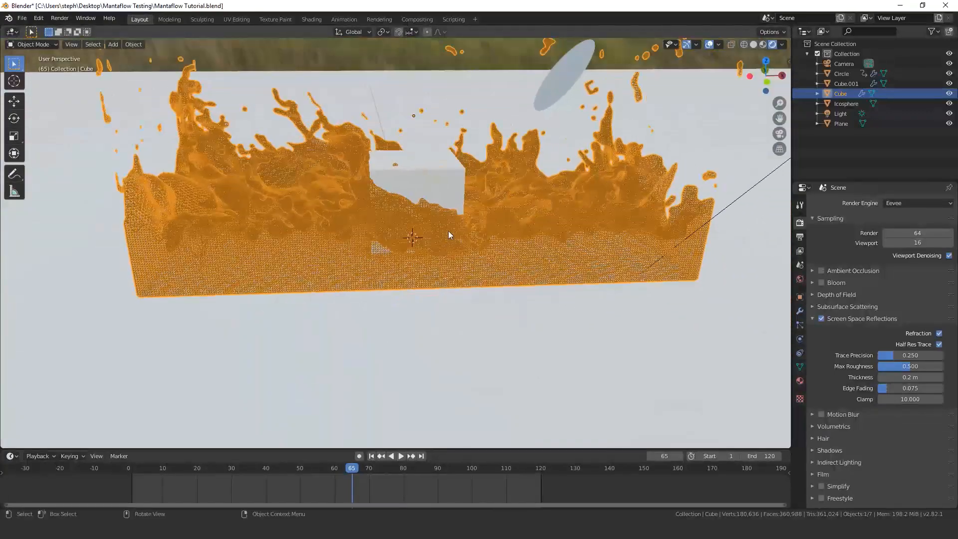
# - Change the liquid domain's viewport display from wire to Solid
pyautogui.click(800, 297)
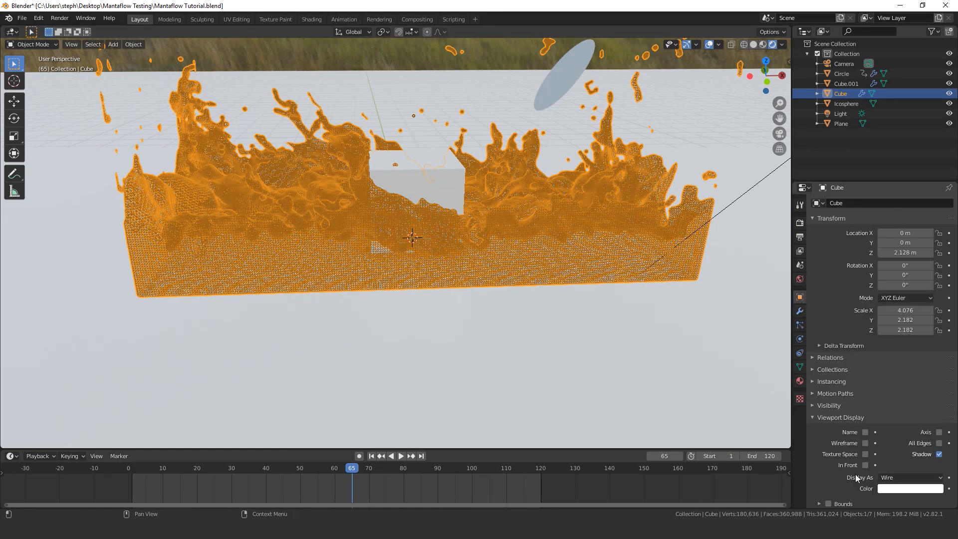
pyautogui.click(898, 478)
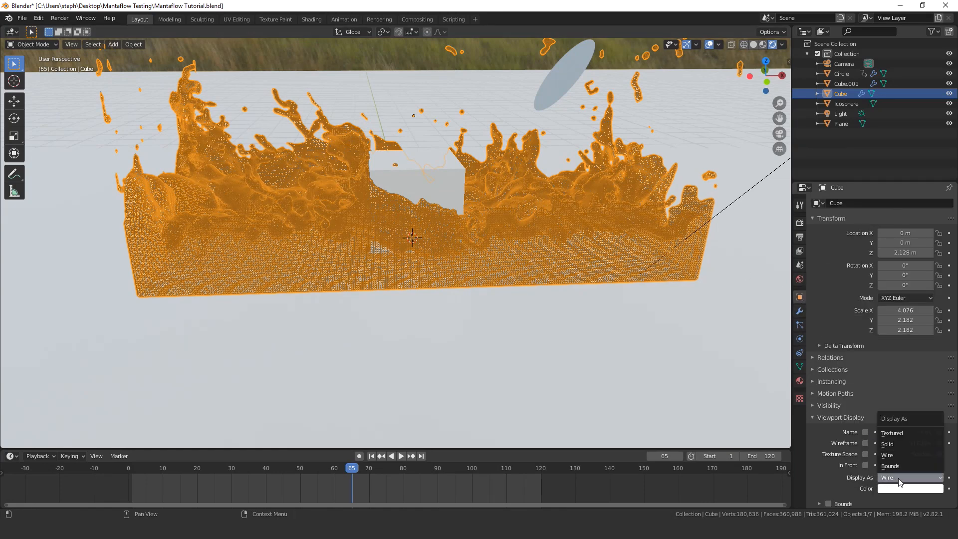
pyautogui.click(896, 444)
pyautogui.moveTo(548, 234)
pyautogui.mouseDown(button='middle')
pyautogui.moveTo(477, 224)
pyautogui.moveTo(537, 234)
pyautogui.mouseUp(button='middle')
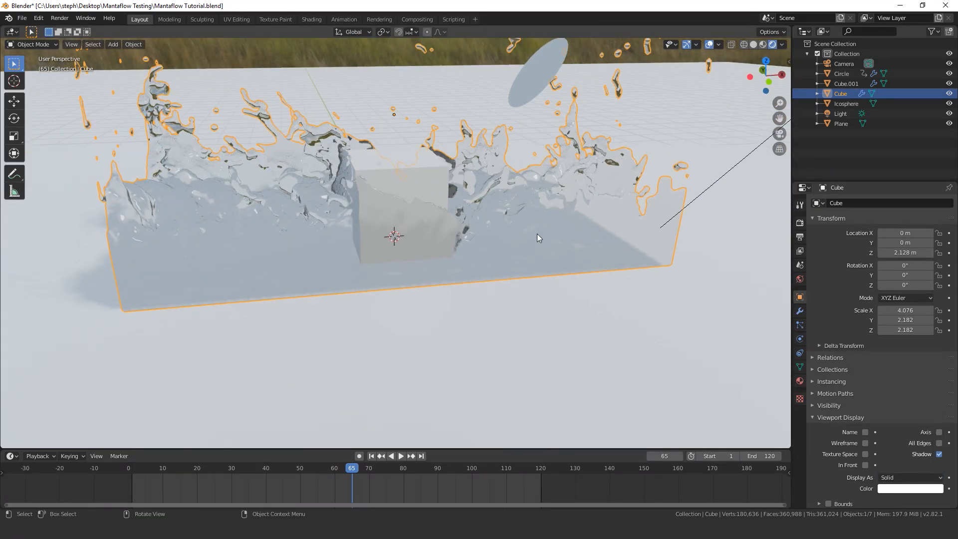
pyautogui.click(909, 478)
pyautogui.scroll(2, 450, 172)
pyautogui.keyDown('shift'); pyautogui.moveTo(407, 164); pyautogui.dragTo(546, 196, button='middle'); pyautogui.keyUp('shift')
pyautogui.scroll(-1, 547, 186)
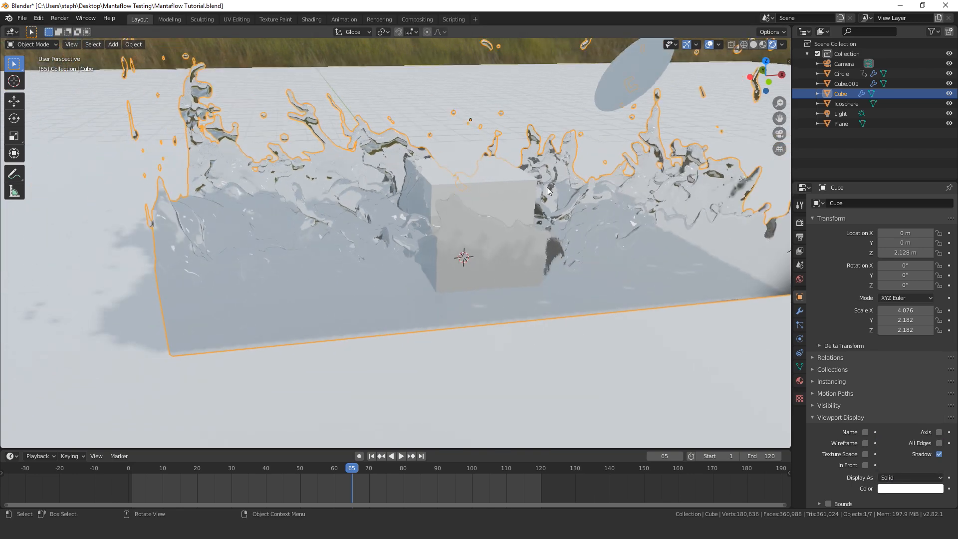
# - Add a new material to the obstacle cube inside the liquid and give it a light blue base colour
pyautogui.click(515, 191)
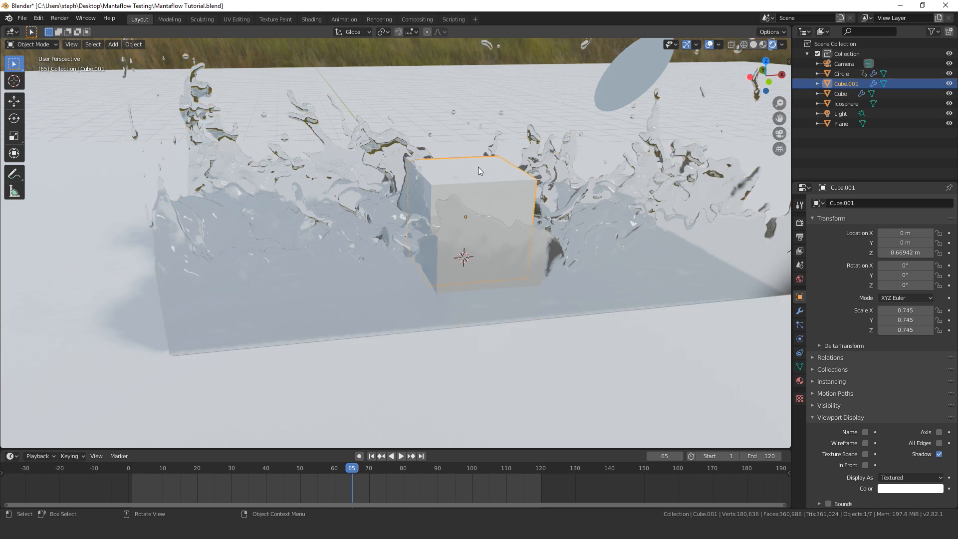
pyautogui.click(800, 381)
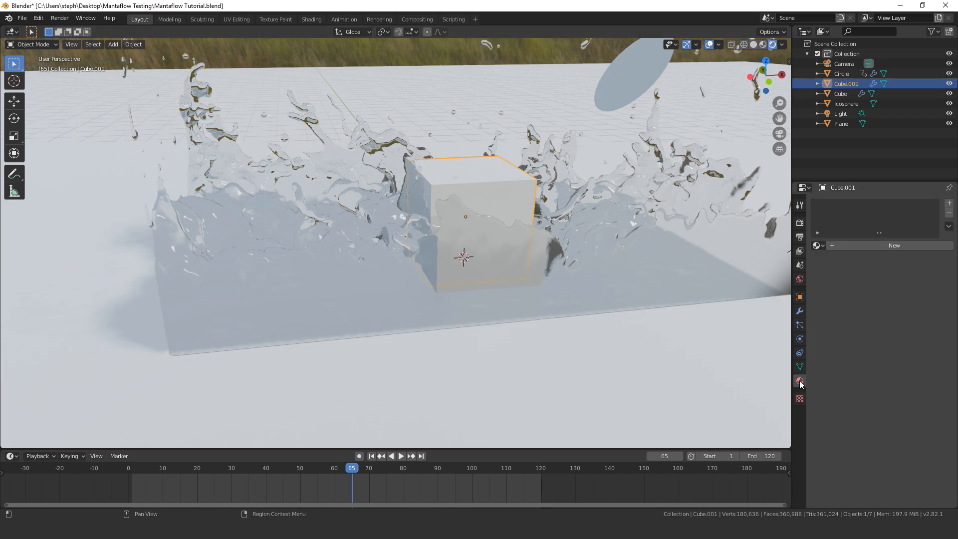
pyautogui.click(877, 248)
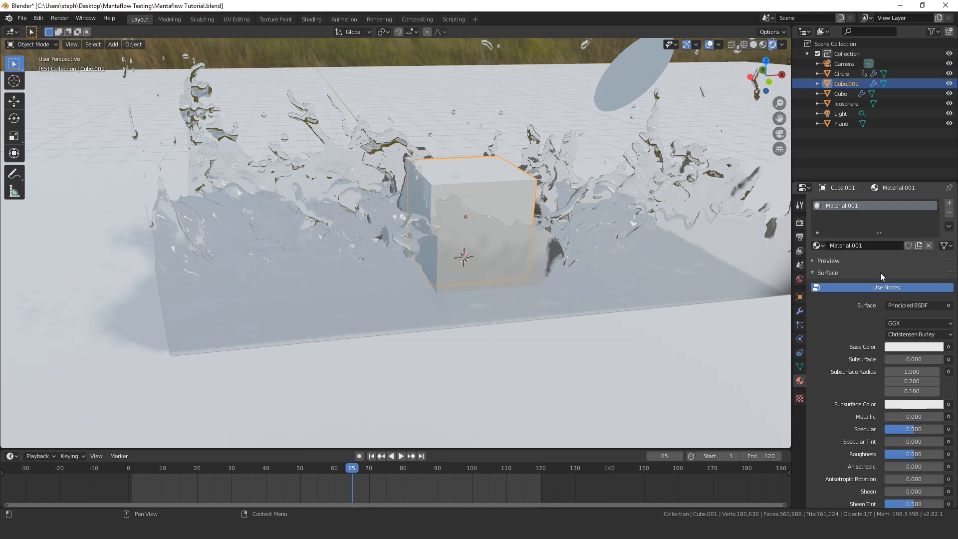
pyautogui.click(912, 347)
pyautogui.moveTo(894, 238); pyautogui.dragTo(905, 220)
pyautogui.moveTo(439, 260); pyautogui.dragTo(408, 257, button='middle')
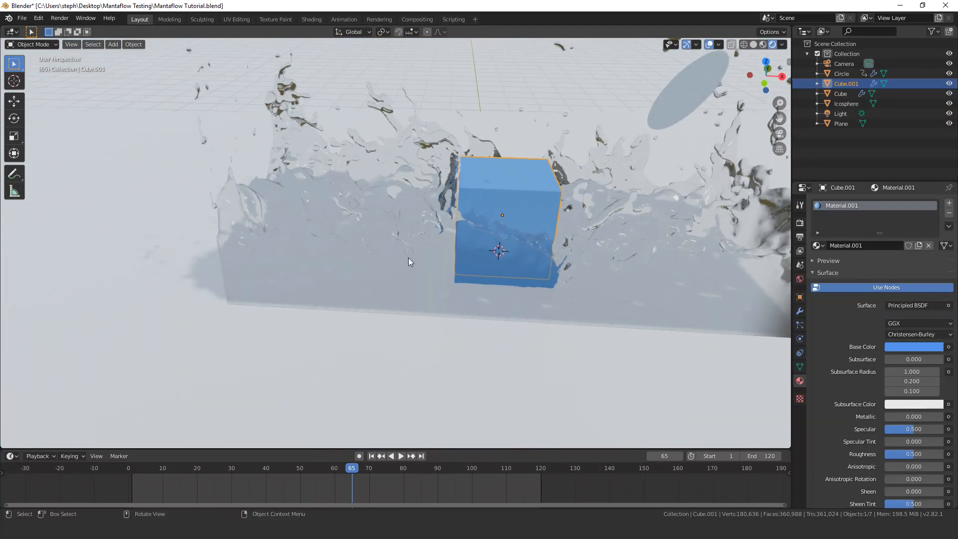
# - Show the render visibility toggles in the outliner and hide the Circle object from the viewport and renders
pyautogui.click(706, 87)
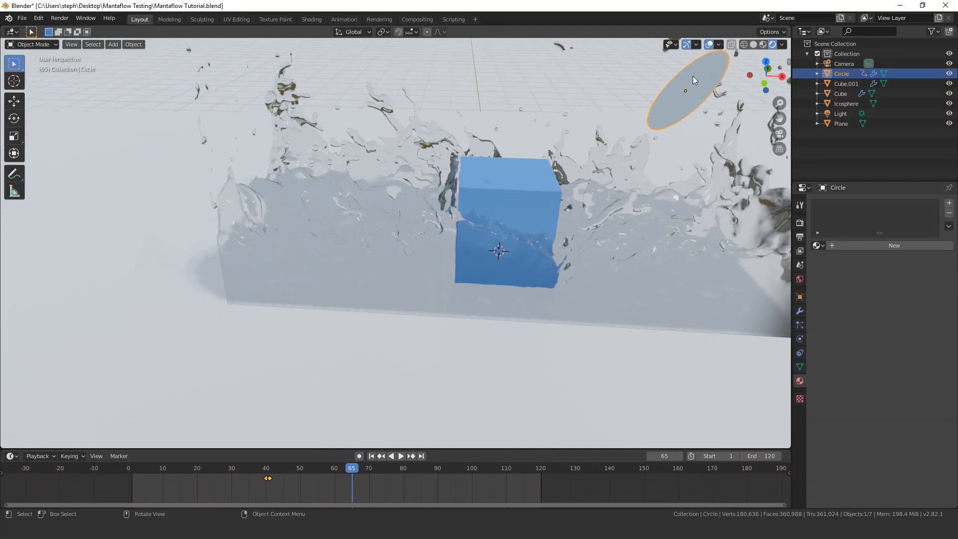
pyautogui.click(932, 32)
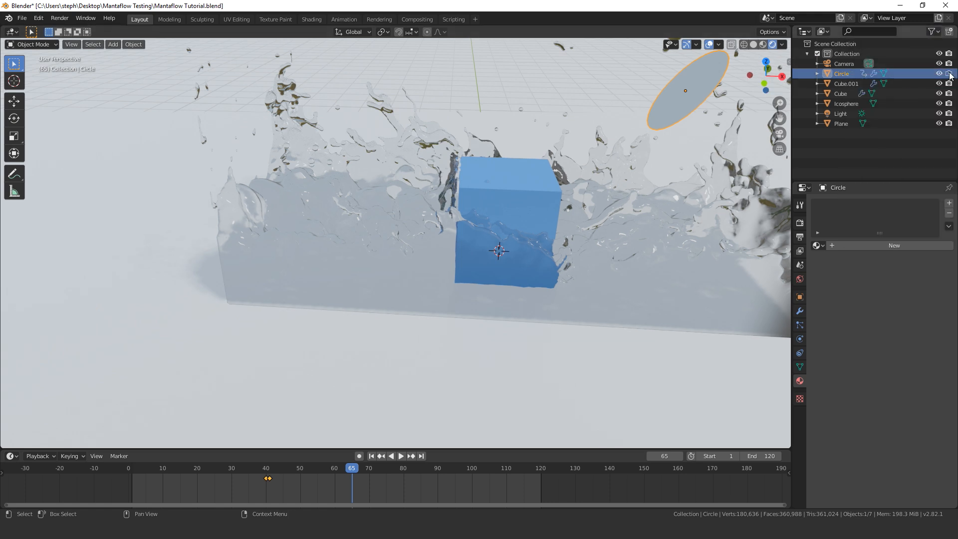
pyautogui.click(940, 74)
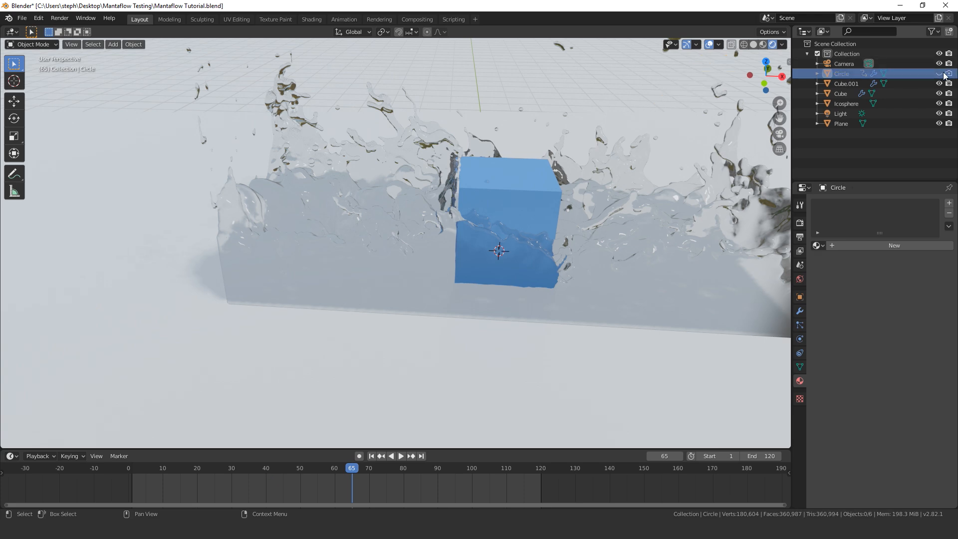
# - Switch the viewport to Solid shading and align the camera to an angled front view of the liquid
pyautogui.scroll(-3, 512, 235)
pyautogui.moveTo(512, 234)
pyautogui.mouseDown(button='middle')
pyautogui.moveTo(485, 229)
pyautogui.moveTo(538, 233)
pyautogui.moveTo(521, 230)
pyautogui.mouseUp(button='middle')
pyautogui.scroll(3, 521, 229)
pyautogui.press('z')
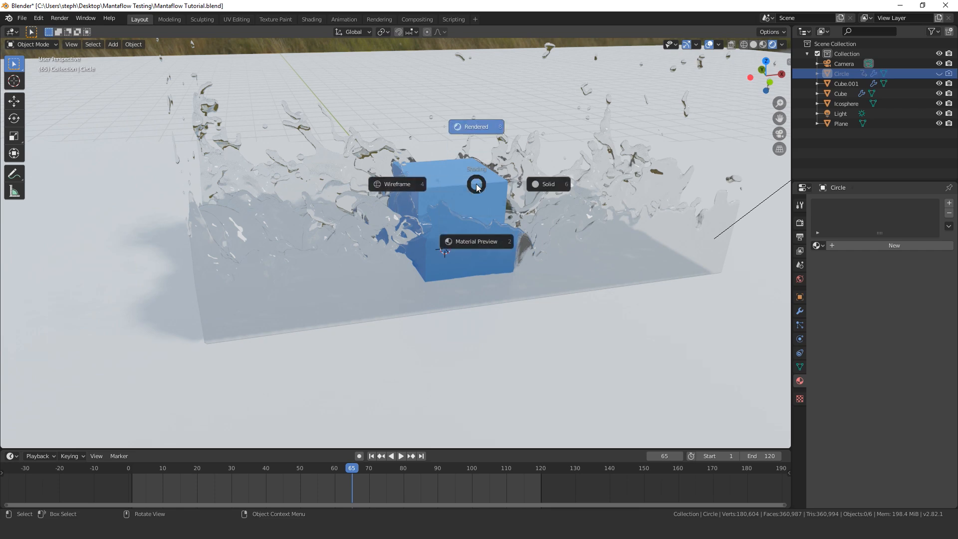
pyautogui.click(519, 182)
pyautogui.moveTo(499, 173); pyautogui.dragTo(489, 203, button='middle')
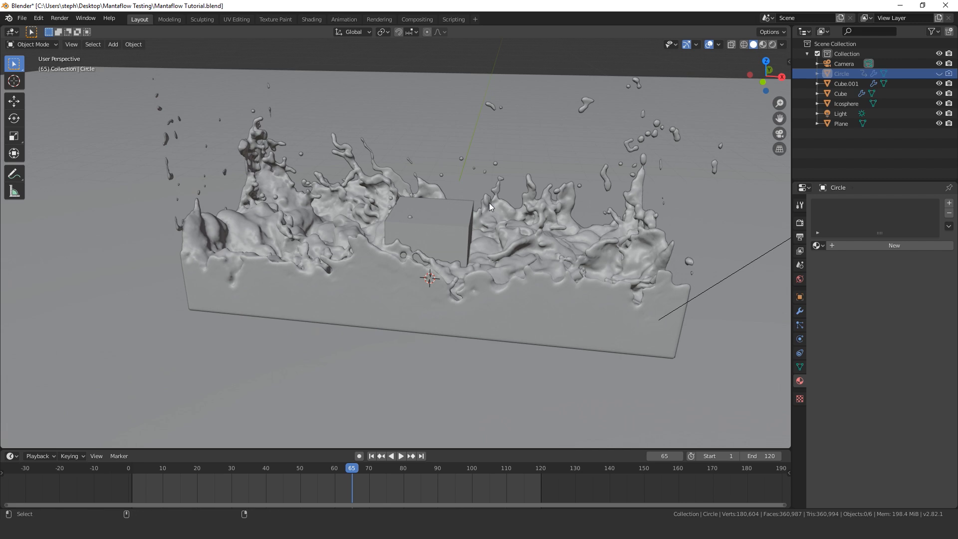
pyautogui.press('ctrl+alt+KP_0')
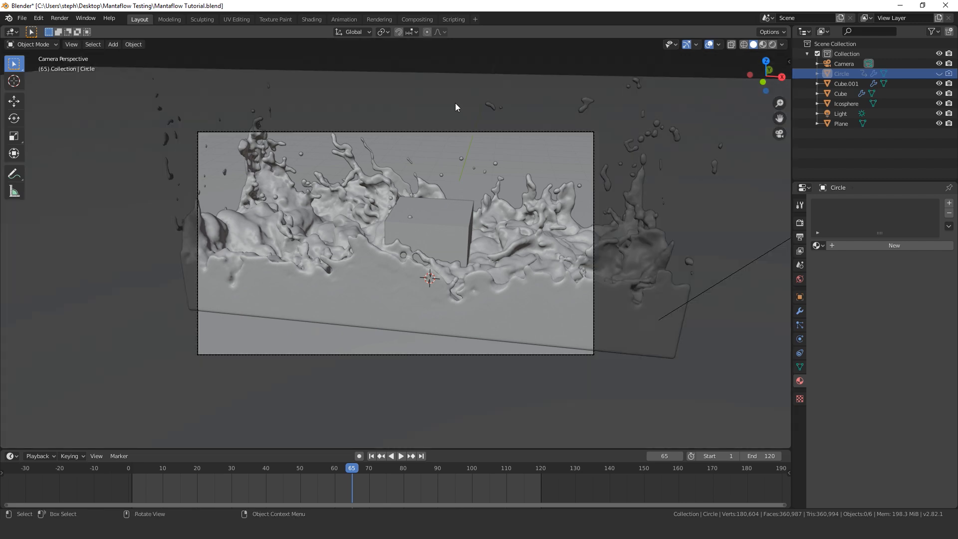
# - Move the camera back along its local Z axis and reposition it so the whole liquid domain fits in frame
pyautogui.click(481, 132)
pyautogui.press('Home')
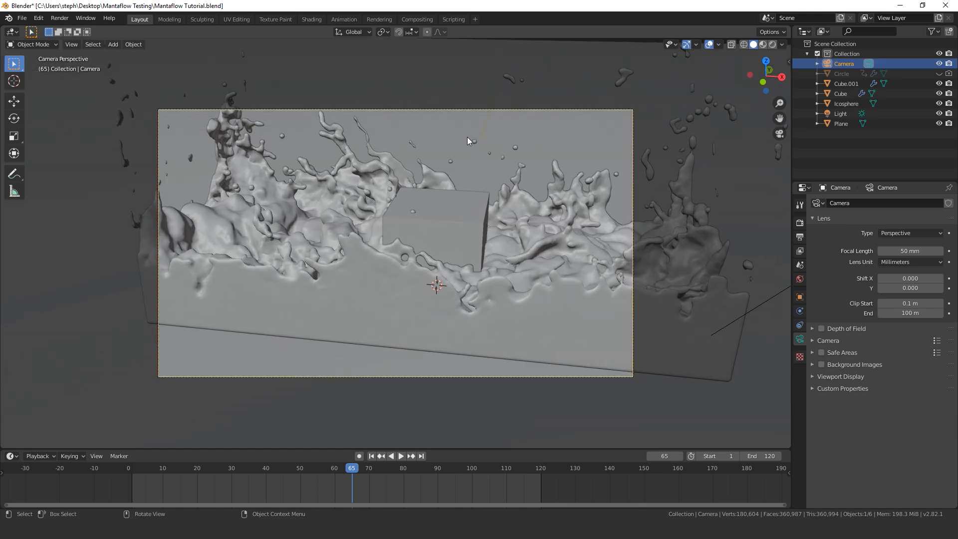
pyautogui.press('g')
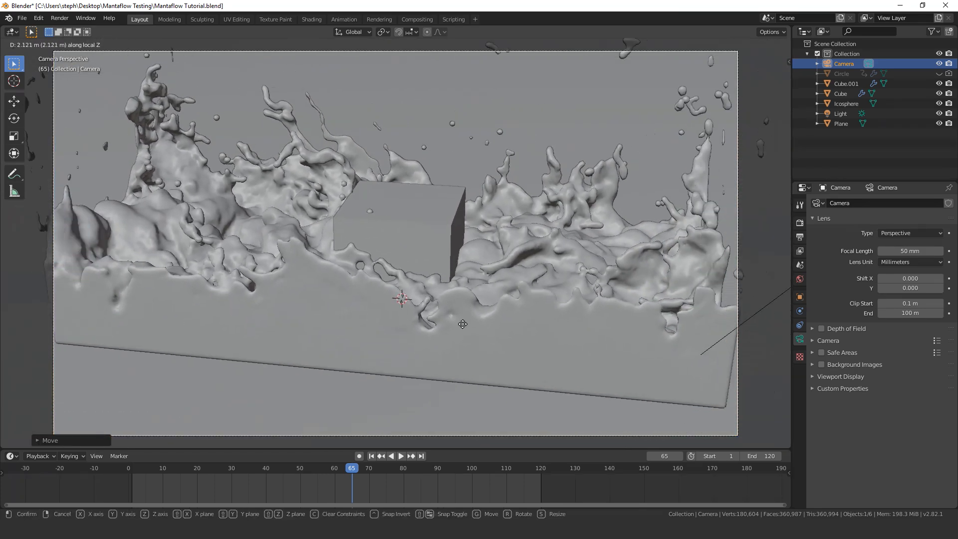
pyautogui.click(466, 319)
pyautogui.click(471, 297)
pyautogui.press('g')
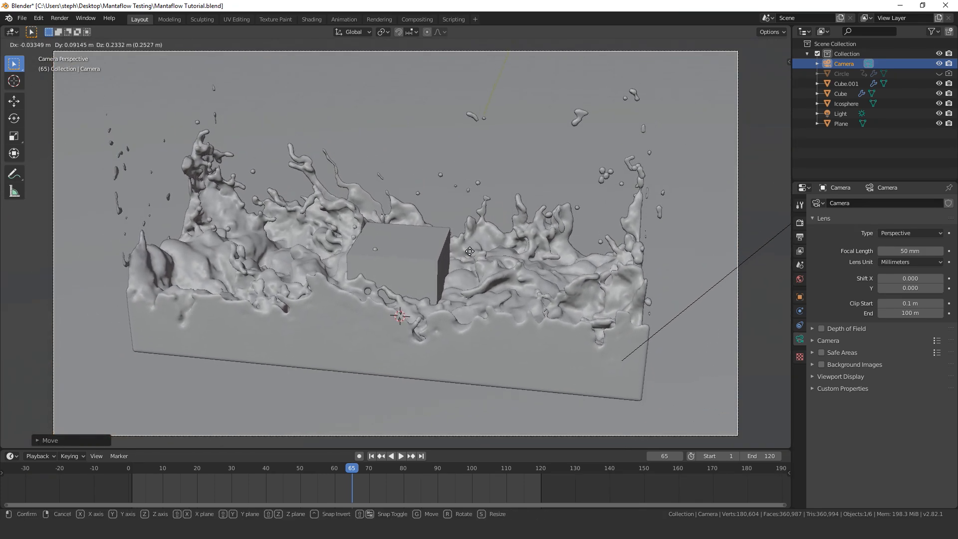
pyautogui.click(453, 252)
pyautogui.scroll(-2, 453, 251)
pyautogui.scroll(2, 438, 260)
pyautogui.scroll(-2, 439, 249)
pyautogui.scroll(1, 444, 228)
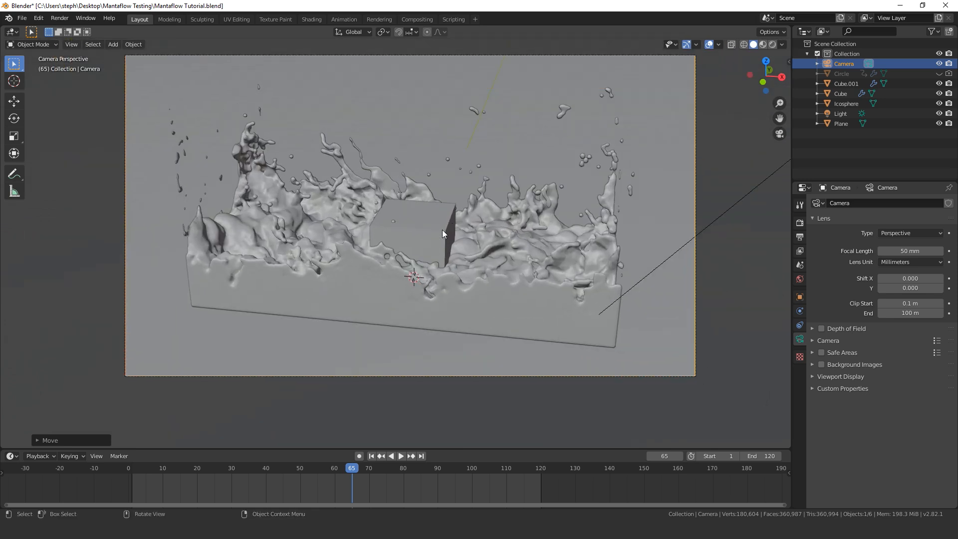
# - Play the liquid animation from an early frame through the camera view to check the splash framing
pyautogui.moveTo(313, 468); pyautogui.dragTo(161, 463)
pyautogui.press('space')
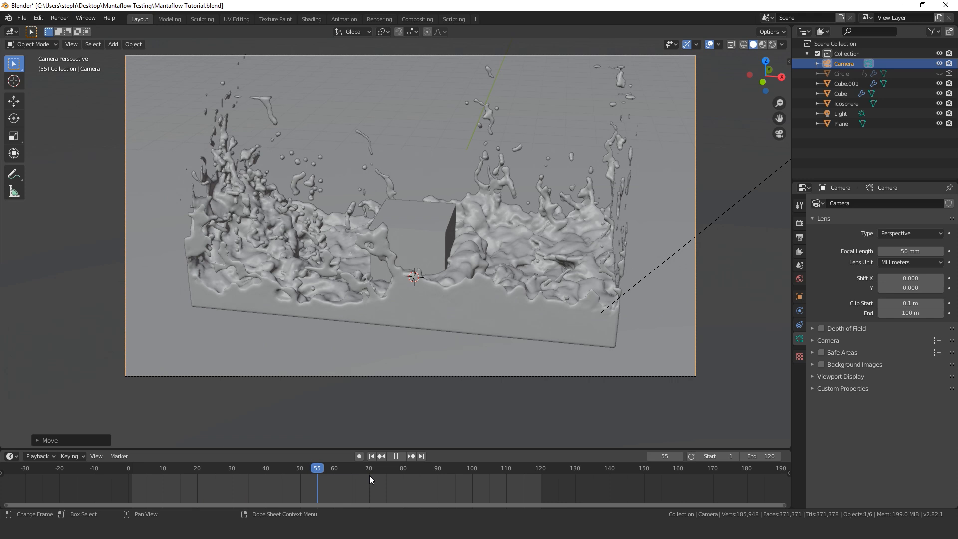
pyautogui.press('space')
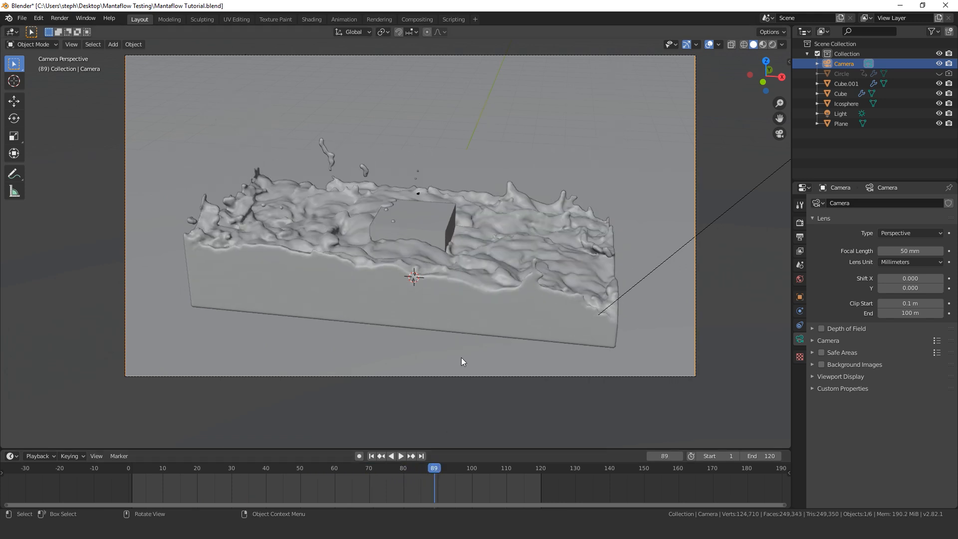
# - Turn on the viewport display of the FLIP Particles system on the liquid domain cube
pyautogui.scroll(1, 658, 304)
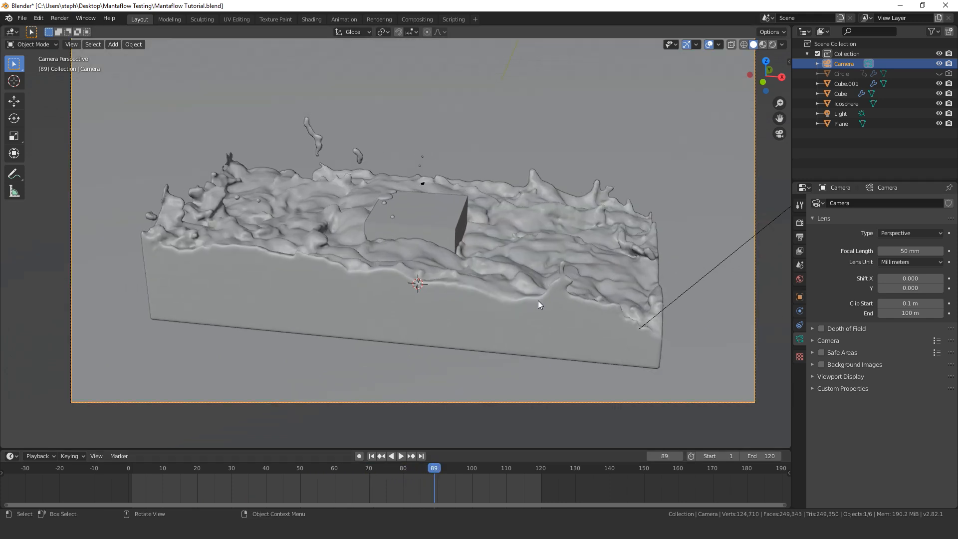
pyautogui.click(585, 266)
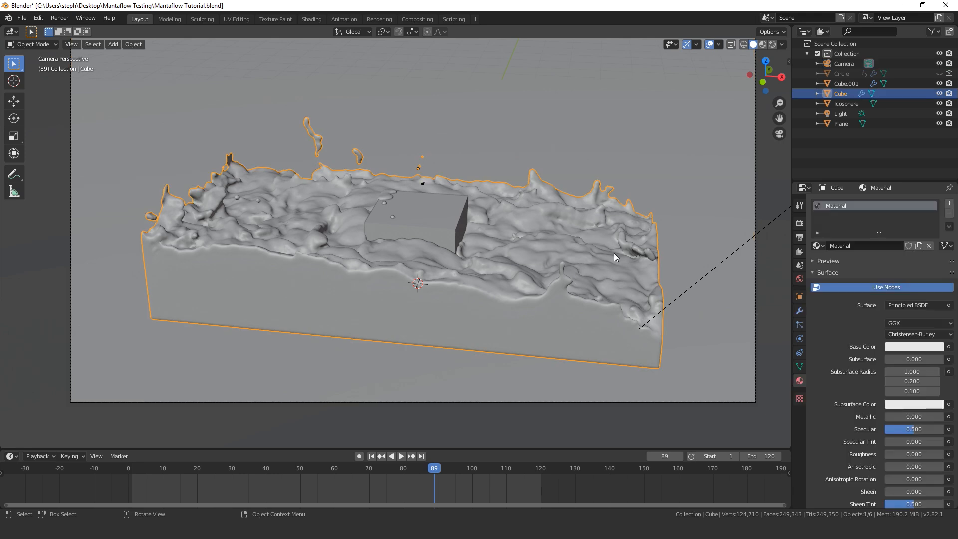
pyautogui.click(799, 325)
pyautogui.click(922, 206)
# - Inspect the FLIP particles up close in Wireframe shading and return the viewport to Solid shading
pyautogui.scroll(5, 427, 279)
pyautogui.press('z')
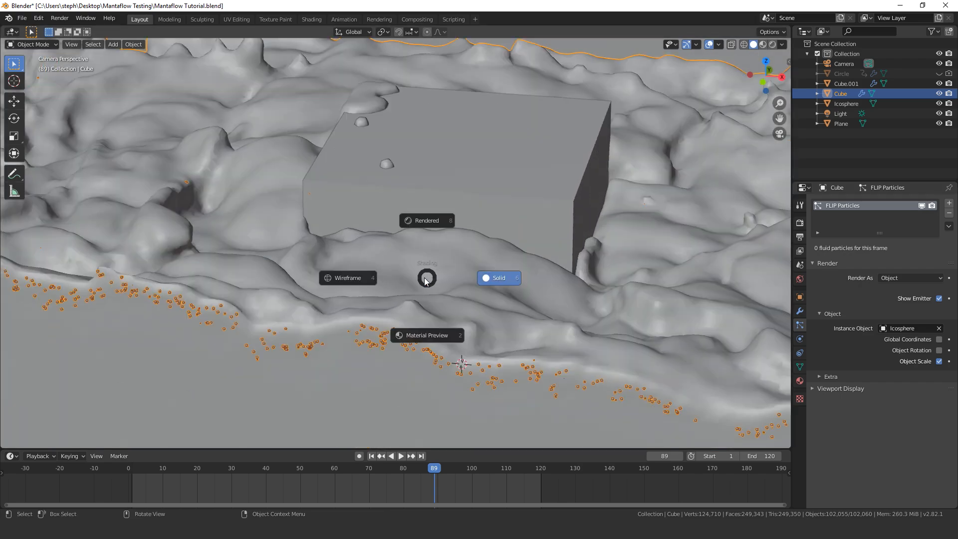
pyautogui.click(332, 277)
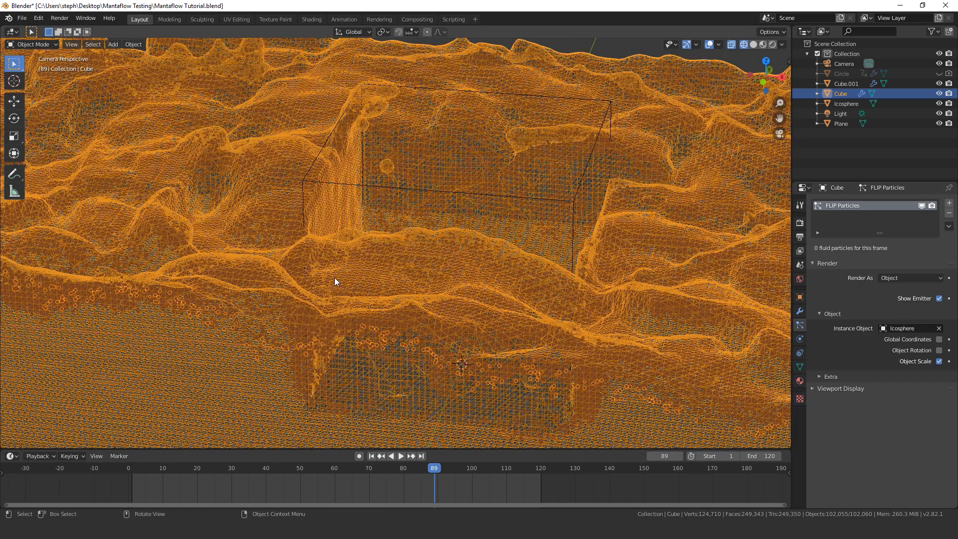
pyautogui.scroll(-2, 209, 248)
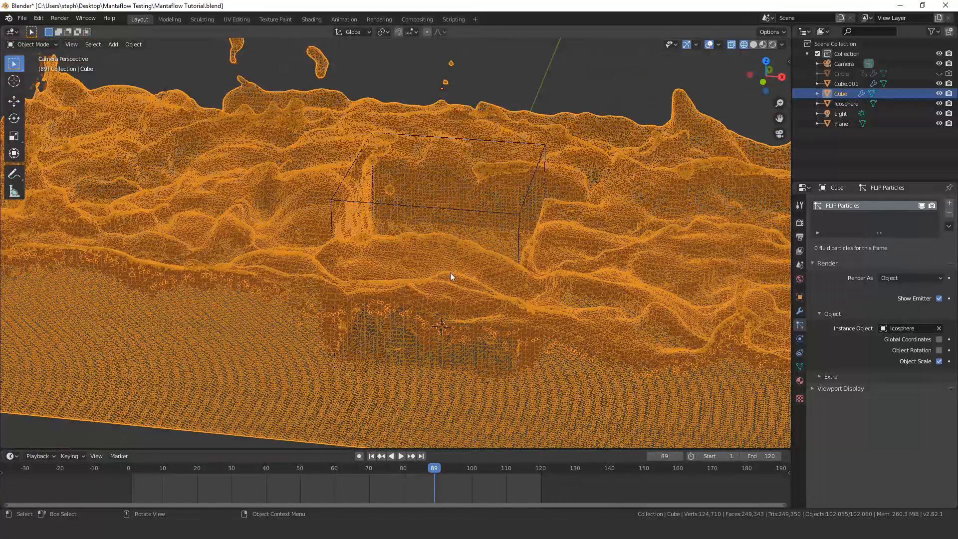
pyautogui.scroll(-5, 449, 277)
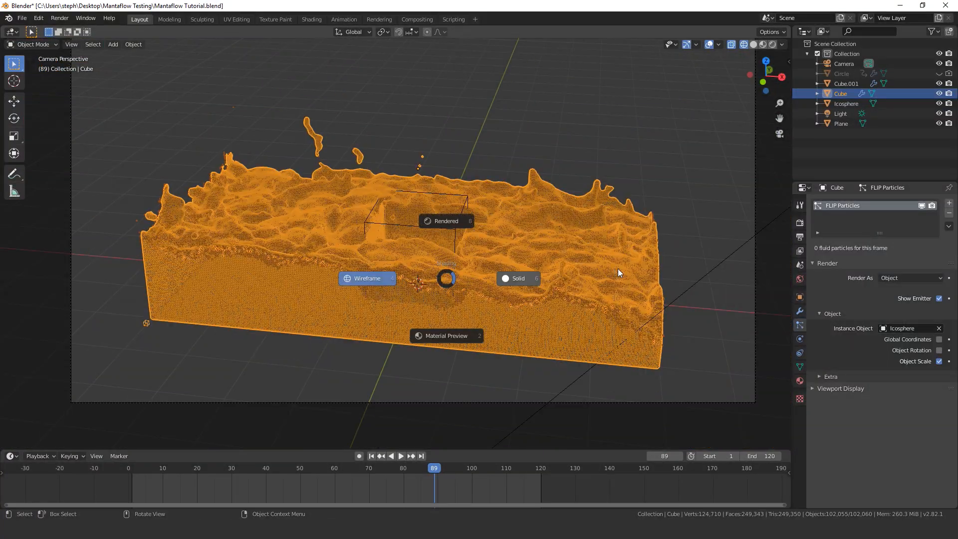
pyautogui.click(616, 268)
# - Give the icosphere a new material with roughness 0.1 and transmission 0.5
pyautogui.scroll(-3, 669, 285)
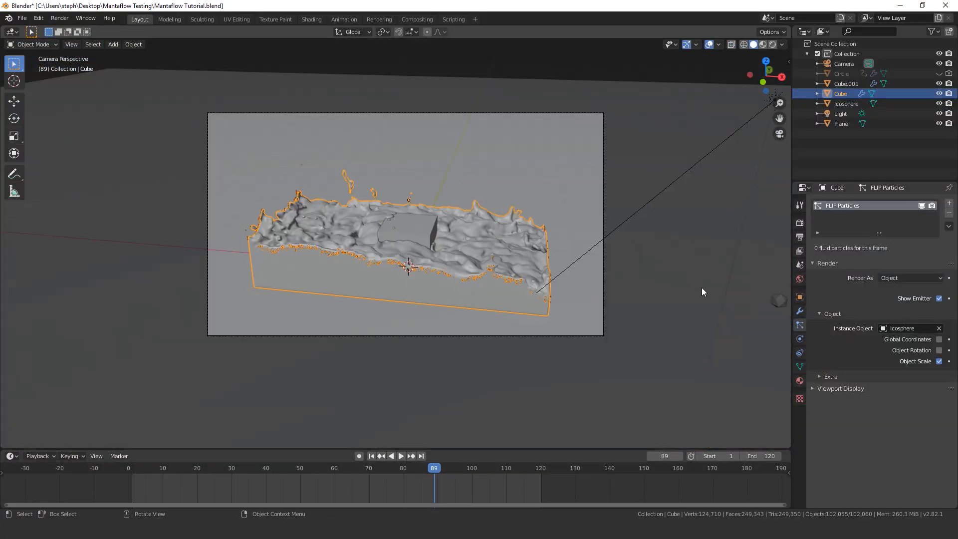
pyautogui.click(779, 300)
pyautogui.click(798, 380)
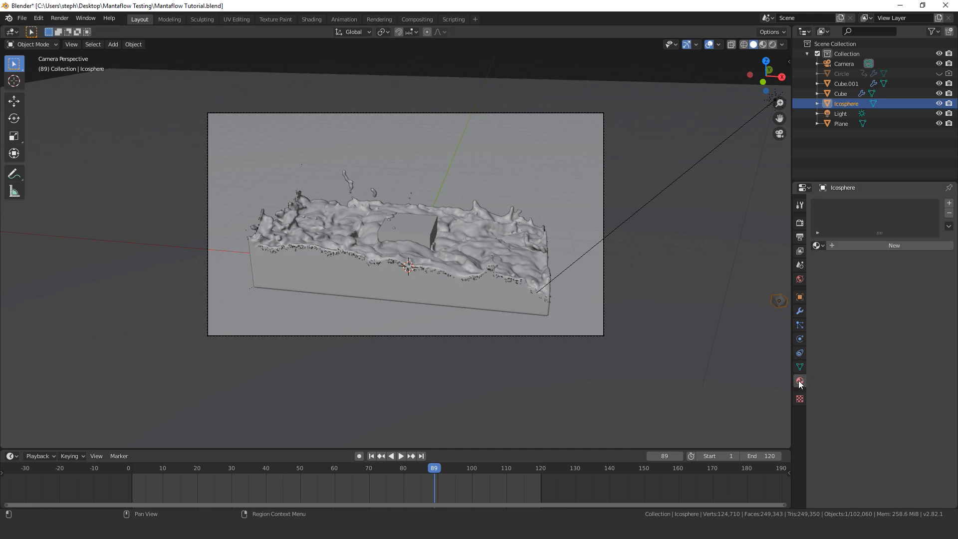
pyautogui.click(879, 246)
pyautogui.scroll(-4, 886, 382)
pyautogui.keyDown('ctrl'); pyautogui.moveTo(934, 375); pyautogui.dragTo(914, 394); pyautogui.keyUp('ctrl')
pyautogui.scroll(-4, 894, 433)
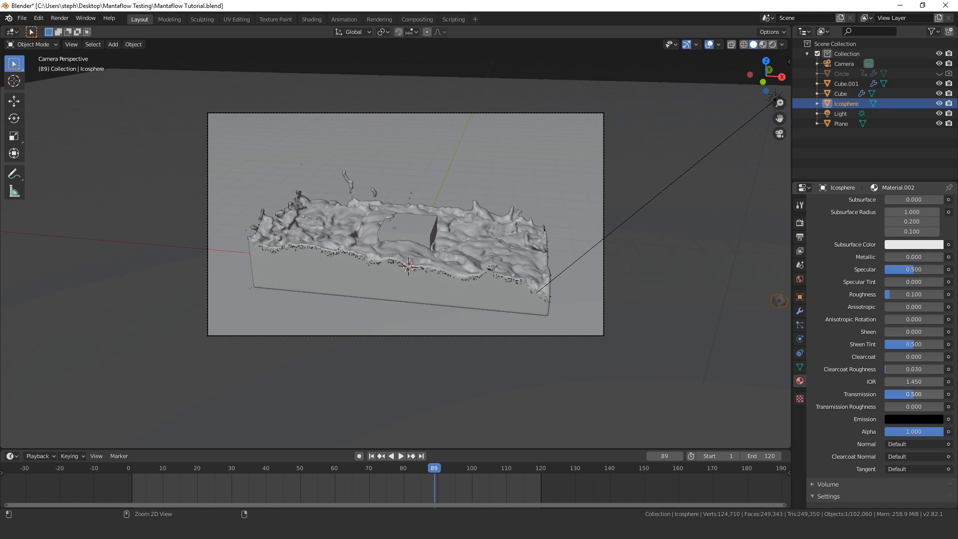
# - Set the icosphere material's IOR to 1.333 and change its blend mode from Opaque to a transparent mode
pyautogui.click(919, 379)
pyautogui.write('1.333')
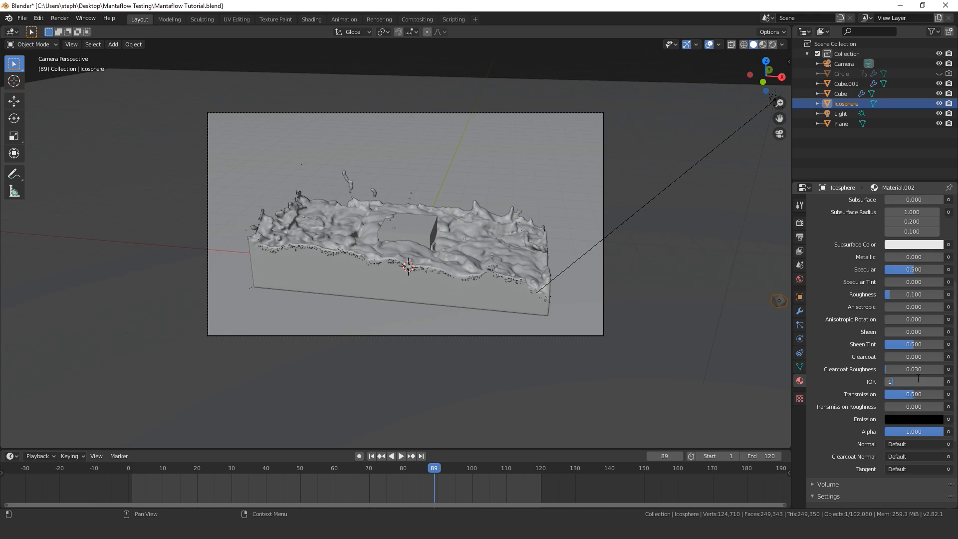
pyautogui.press('Return')
pyautogui.scroll(-5, 908, 354)
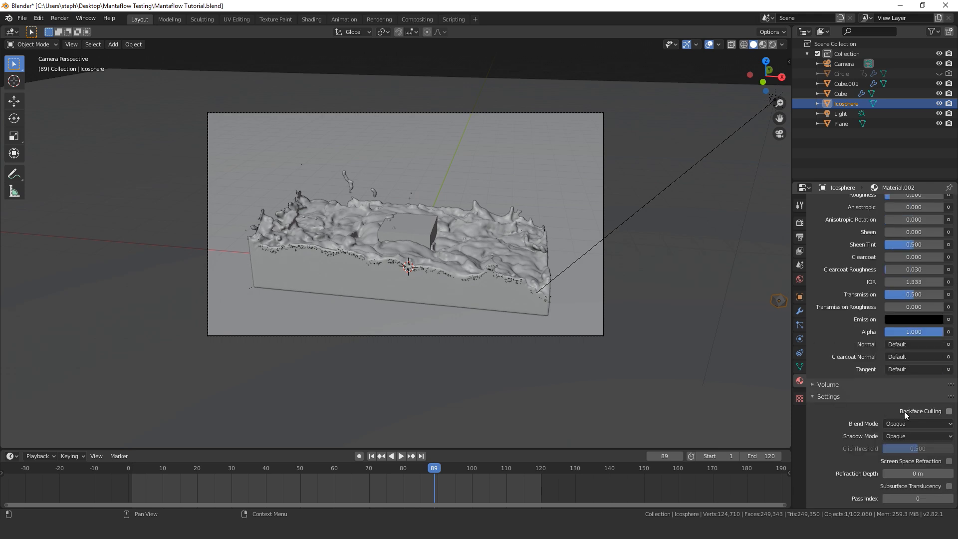
pyautogui.click(904, 423)
pyautogui.click(899, 468)
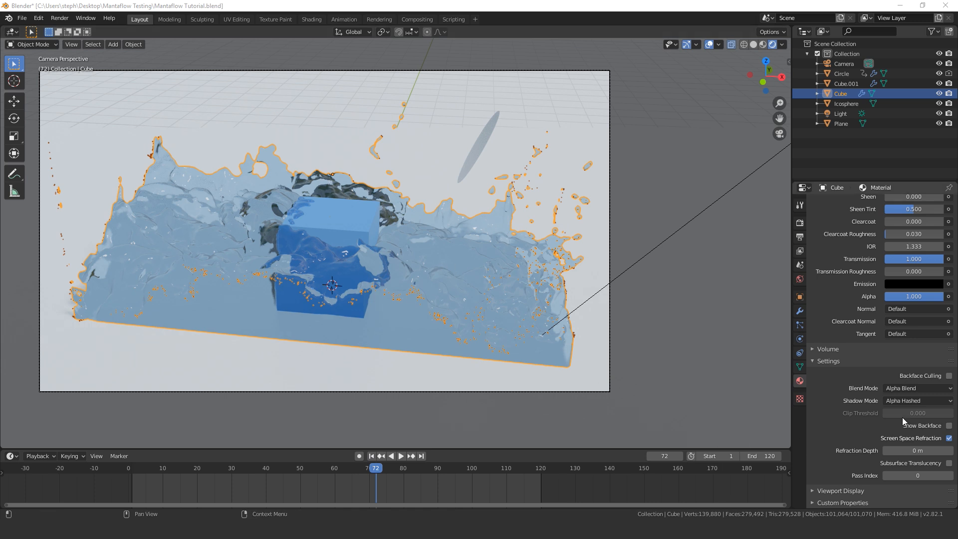
# - Enable Show Backface and Backface Culling in the settings of the liquid domain's water material
pyautogui.click(949, 425)
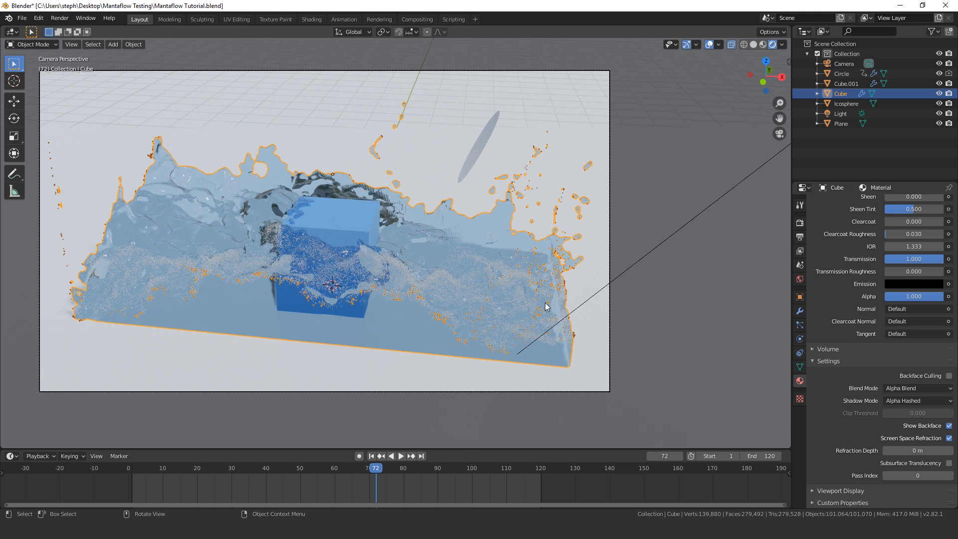
pyautogui.click(949, 375)
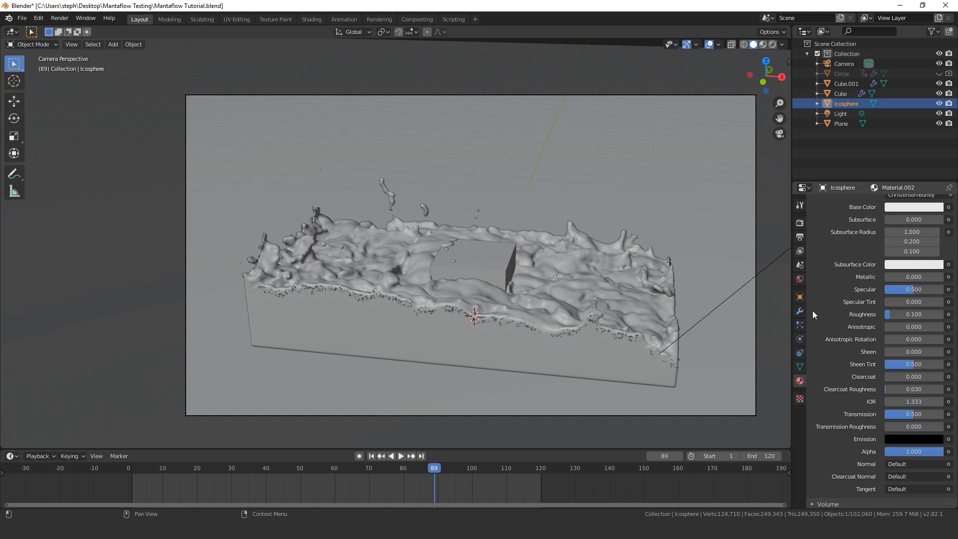
# - Set the render output folder to Mantaflow Testing\frames on the desktop and turn off Overwrite
pyautogui.click(800, 237)
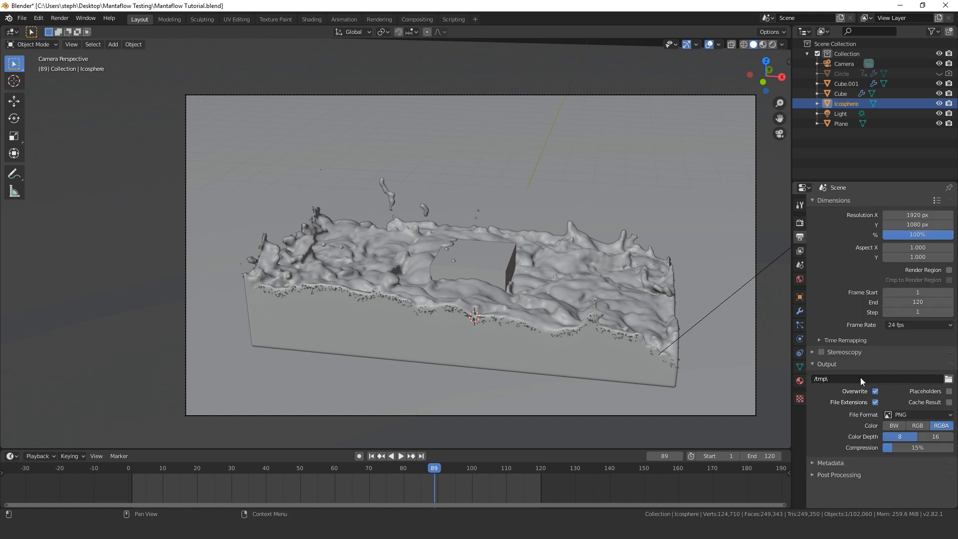
pyautogui.click(948, 379)
pyautogui.scroll(-2, 696, 330)
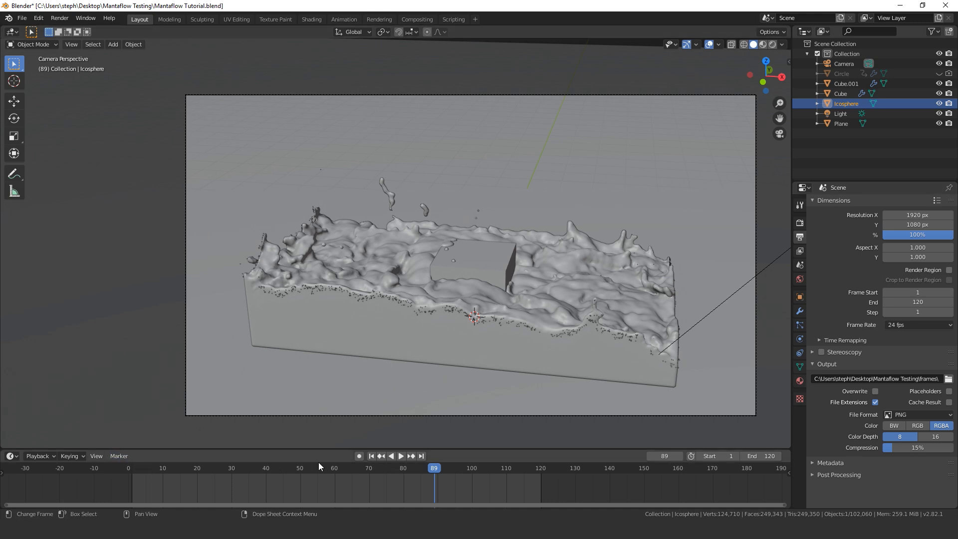
# - Save the blend file at frame 31 and render the whole animation, closing the render window once it has finished
pyautogui.click(234, 469)
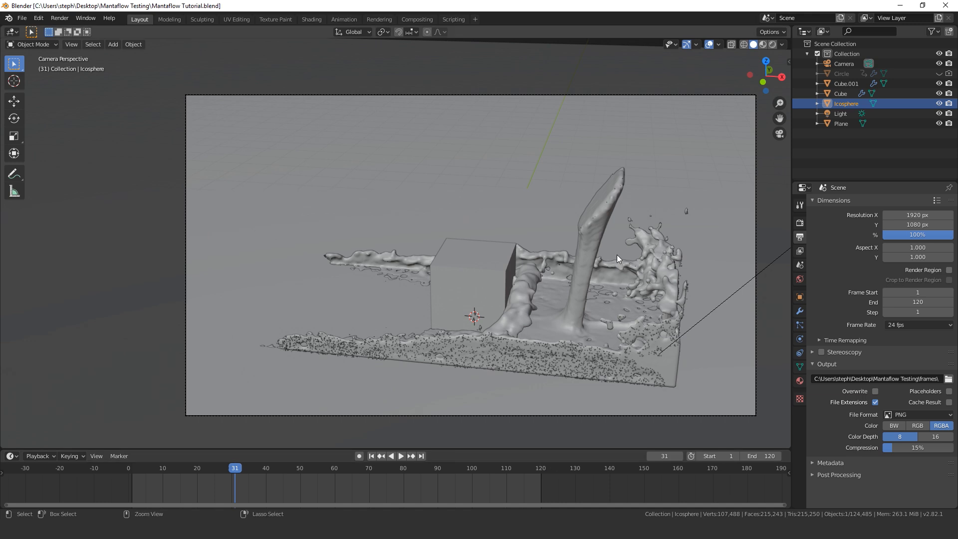
pyautogui.hotkey('ctrl', 's')
pyautogui.click(66, 19)
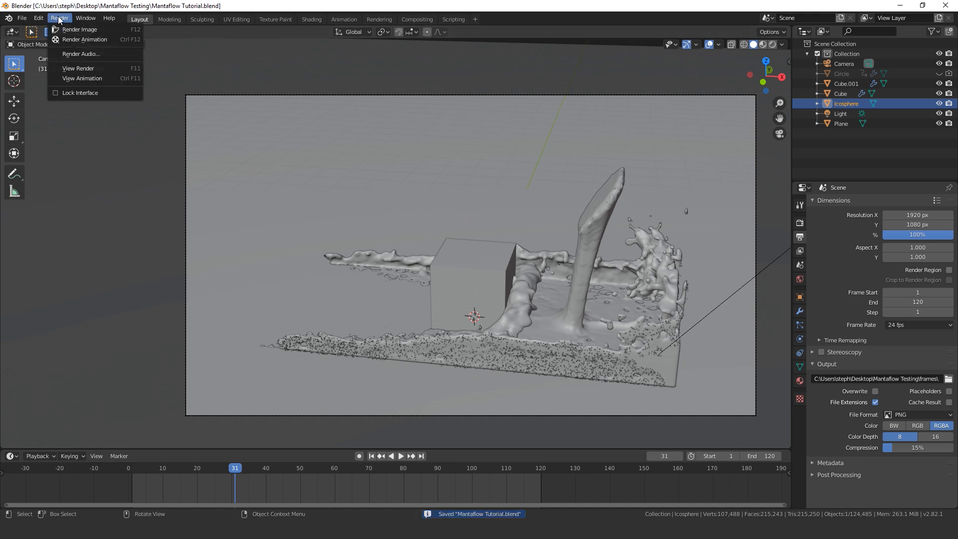
pyautogui.click(98, 42)
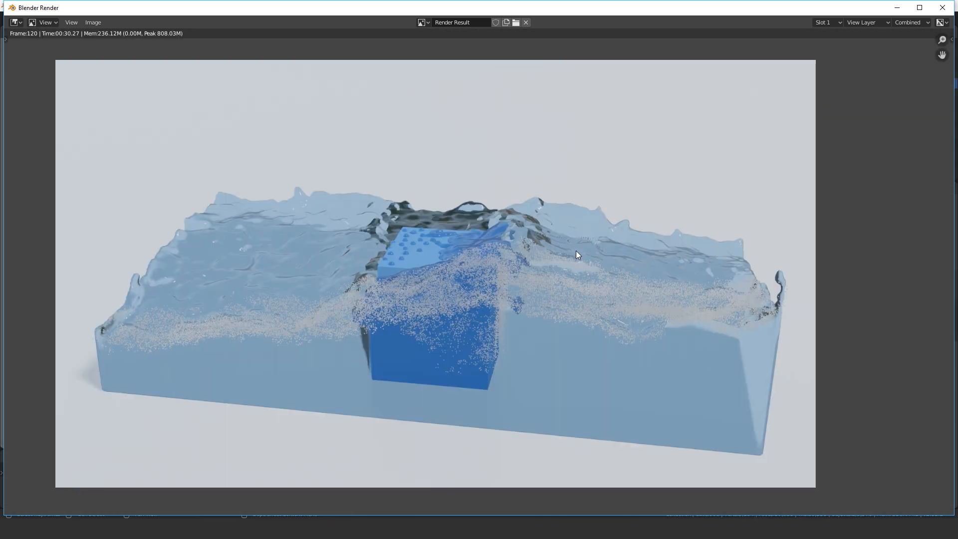
pyautogui.click(943, 8)
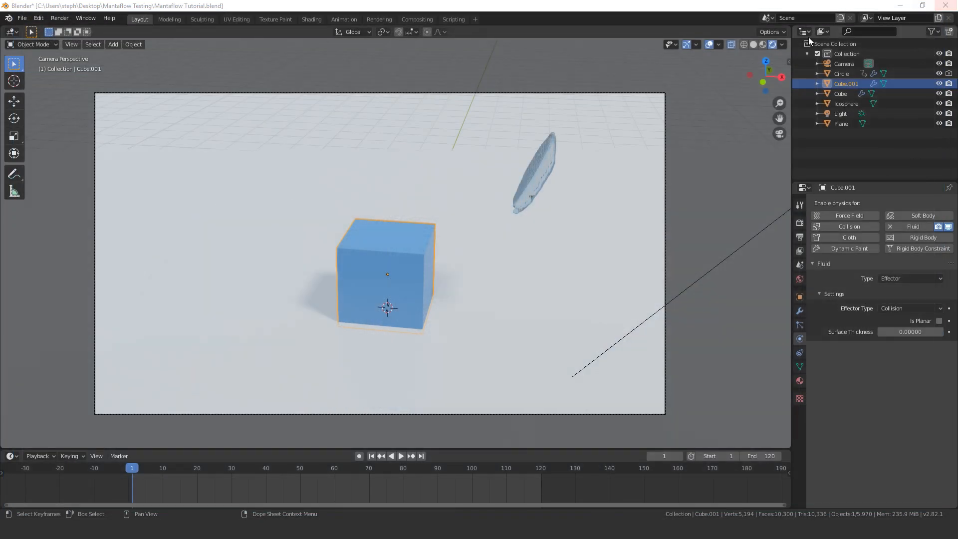
# - Play back the rendered animation frames and close the player
pyautogui.click(60, 18)
pyautogui.click(89, 78)
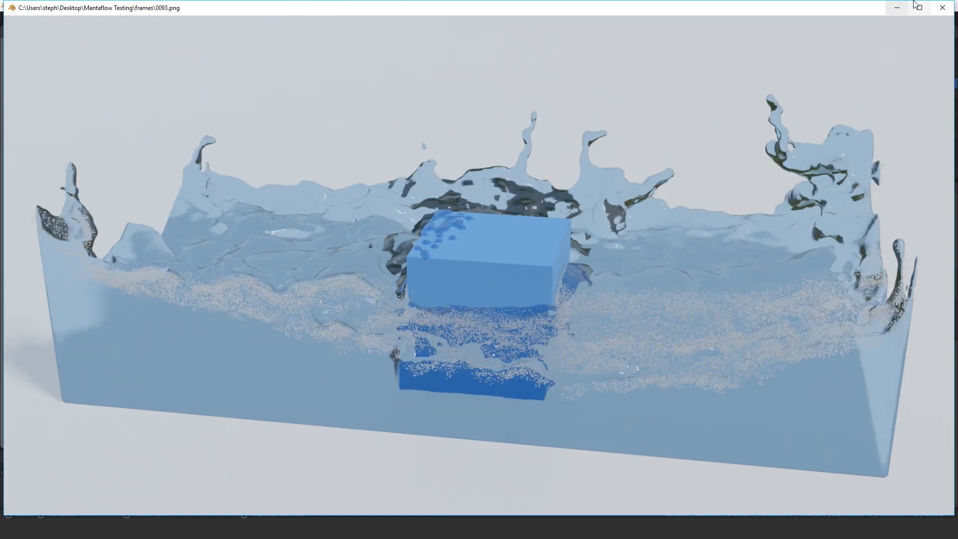
pyautogui.click(942, 8)
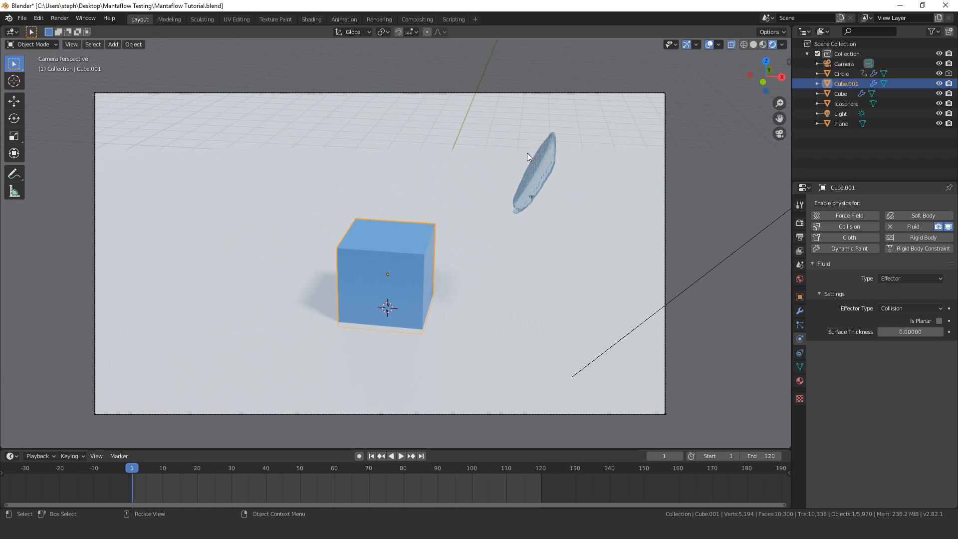
# - Select the liquid domain and review its fluid domain, liquid and mesh settings
pyautogui.click(545, 163)
pyautogui.scroll(-6, 825, 336)
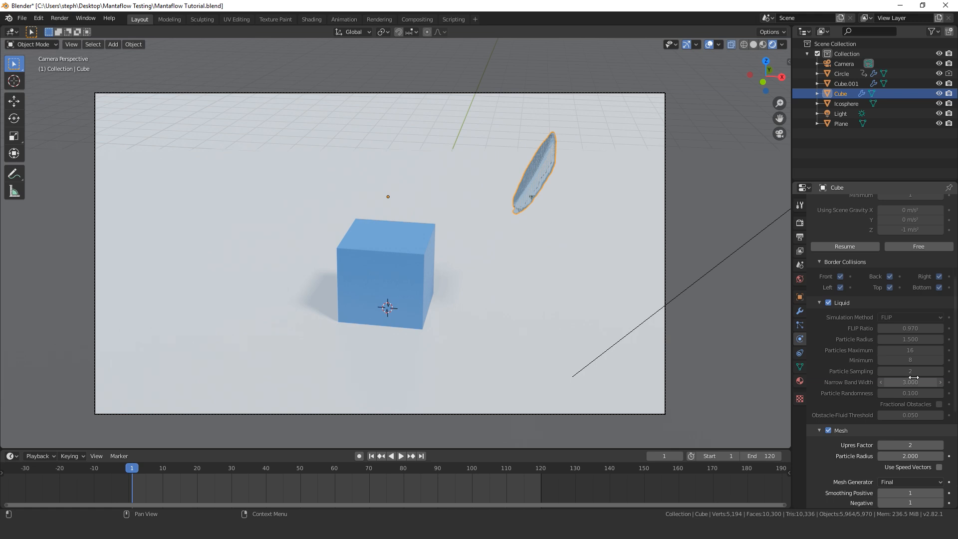
pyautogui.scroll(6, 935, 370)
pyautogui.scroll(1, 508, 249)
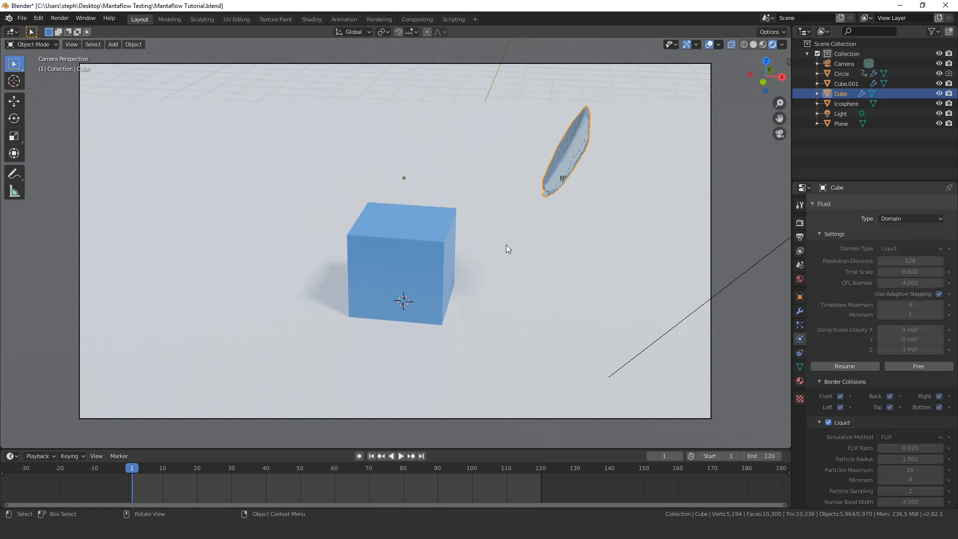